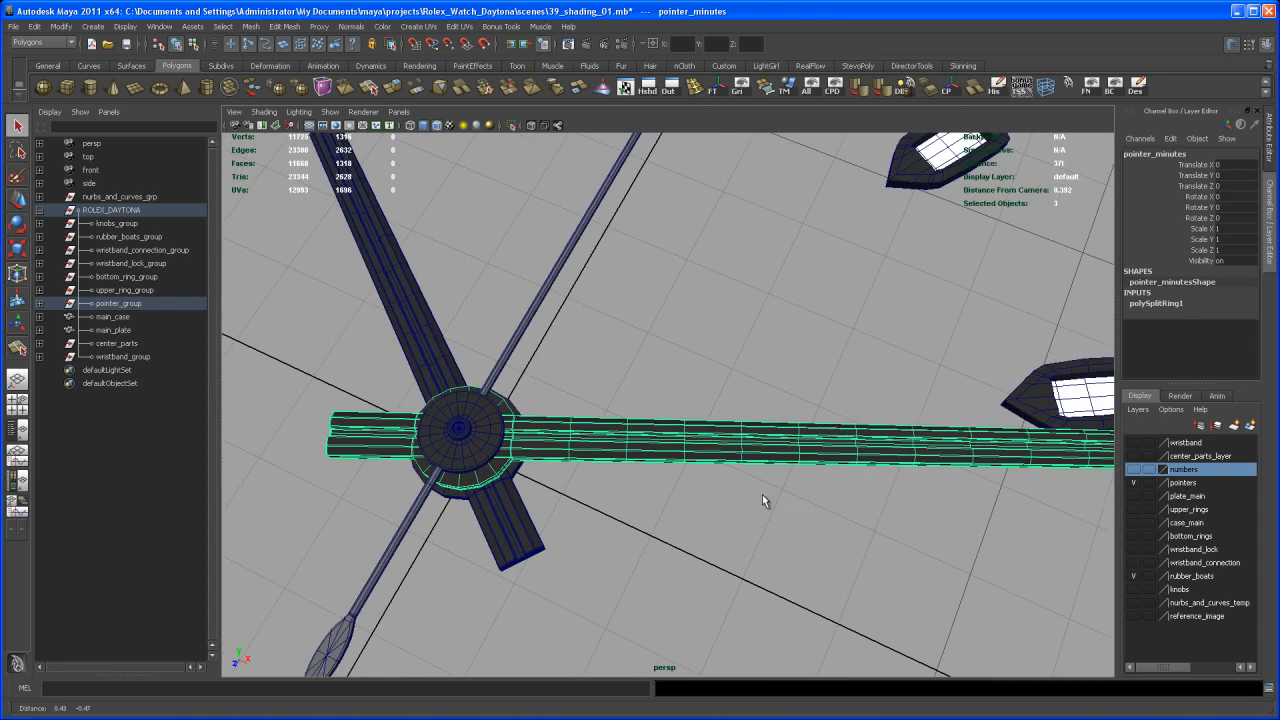
# Select the first faces on the floor of the minute hand's recessed groove and briefly check the mesh in smooth preview
pyautogui.keyDown('alt'); pyautogui.moveTo(780, 483); pyautogui.dragTo(705, 478, button='middle'); pyautogui.keyUp('alt')
pyautogui.keyDown('alt'); pyautogui.moveTo(664, 434); pyautogui.dragTo(740, 462, button='right'); pyautogui.keyUp('alt')
pyautogui.keyDown('alt'); pyautogui.moveTo(740, 462); pyautogui.dragTo(884, 443); pyautogui.keyUp('alt')
pyautogui.keyDown('alt'); pyautogui.moveTo(805, 478); pyautogui.dragTo(821, 501, button='right'); pyautogui.keyUp('alt')
pyautogui.keyDown('alt'); pyautogui.moveTo(805, 494); pyautogui.dragTo(735, 472, button='middle'); pyautogui.keyUp('alt')
pyautogui.keyDown('alt'); pyautogui.moveTo(735, 474); pyautogui.dragTo(782, 502, button='right'); pyautogui.keyUp('alt')
pyautogui.keyDown('alt'); pyautogui.moveTo(782, 502); pyautogui.dragTo(709, 453, button='middle'); pyautogui.keyUp('alt')
pyautogui.moveTo(708, 455); pyautogui.dragTo(708, 485, button='right')
pyautogui.click(697, 440)
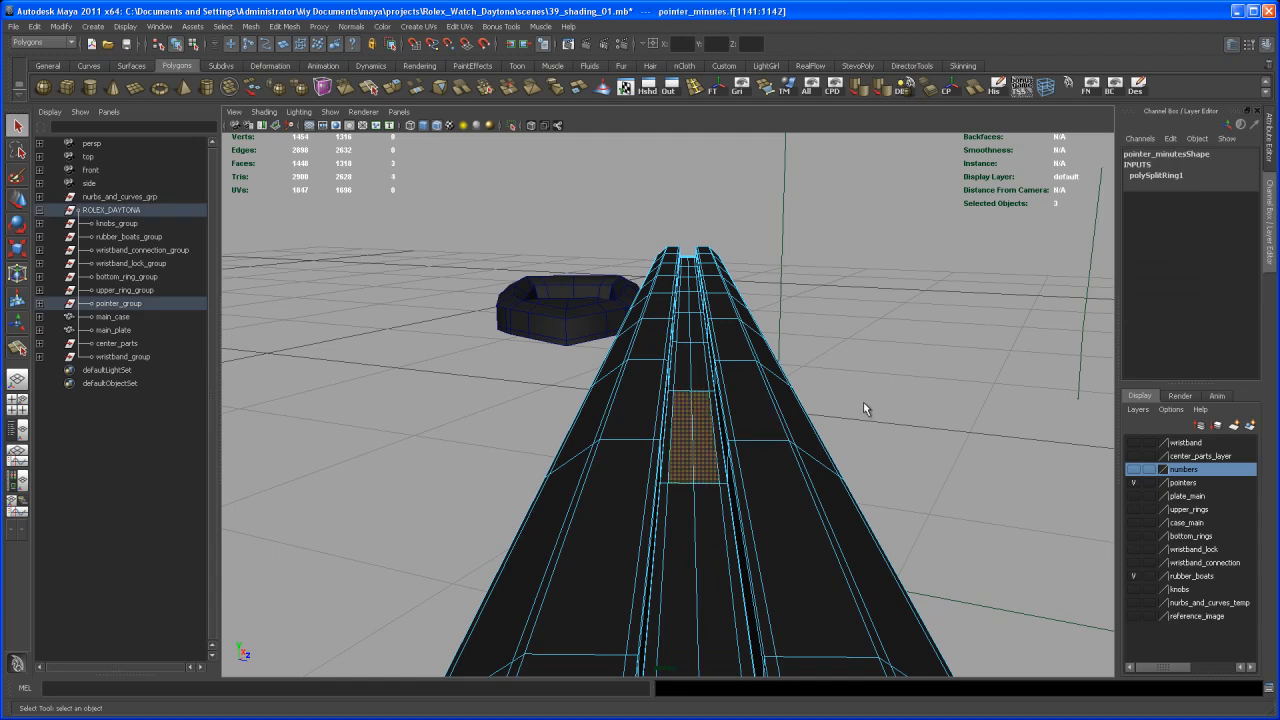
pyautogui.press('3')
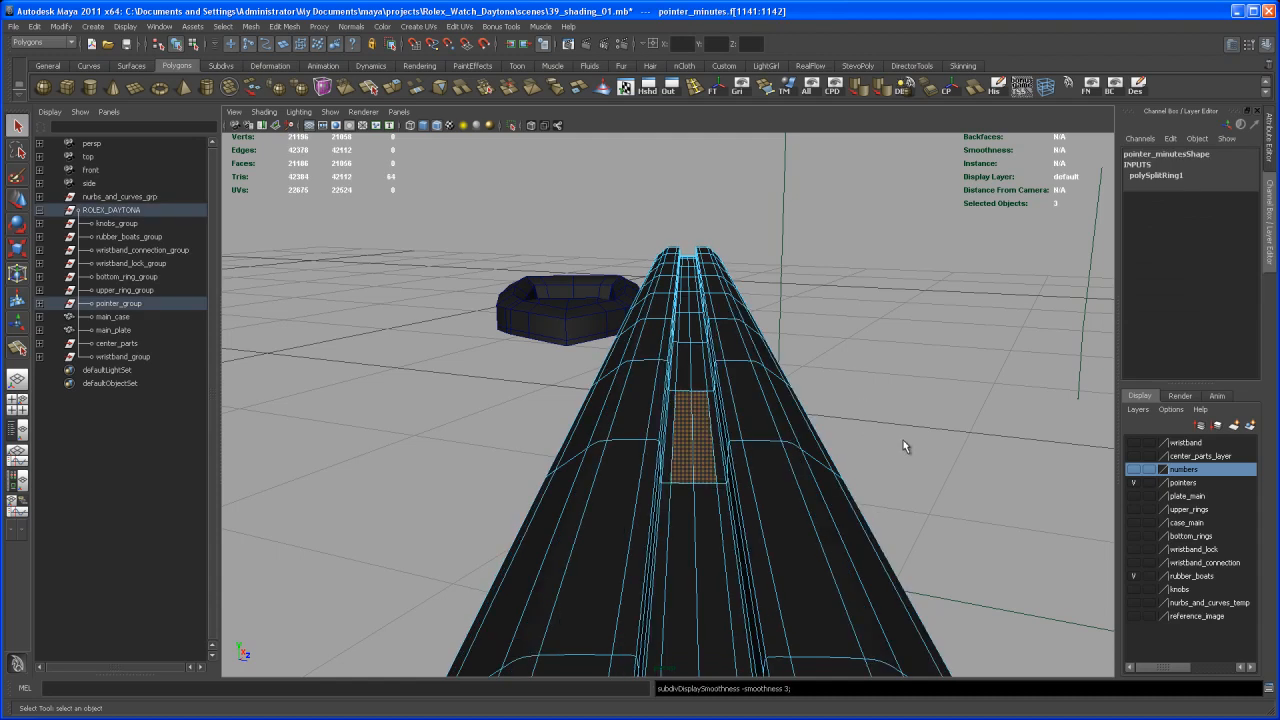
pyautogui.press('1')
# Add the neighbouring groove-floor faces to the selection, working along the minute hand towards its tip
pyautogui.keyDown('alt'); pyautogui.moveTo(777, 500); pyautogui.dragTo(700, 526); pyautogui.keyUp('alt')
pyautogui.keyDown('alt'); pyautogui.moveTo(700, 526); pyautogui.dragTo(766, 486, button='middle'); pyautogui.keyUp('alt')
pyautogui.keyDown('alt'); pyautogui.moveTo(766, 486); pyautogui.dragTo(657, 500); pyautogui.keyUp('alt')
pyautogui.scroll(-2, 670, 492)
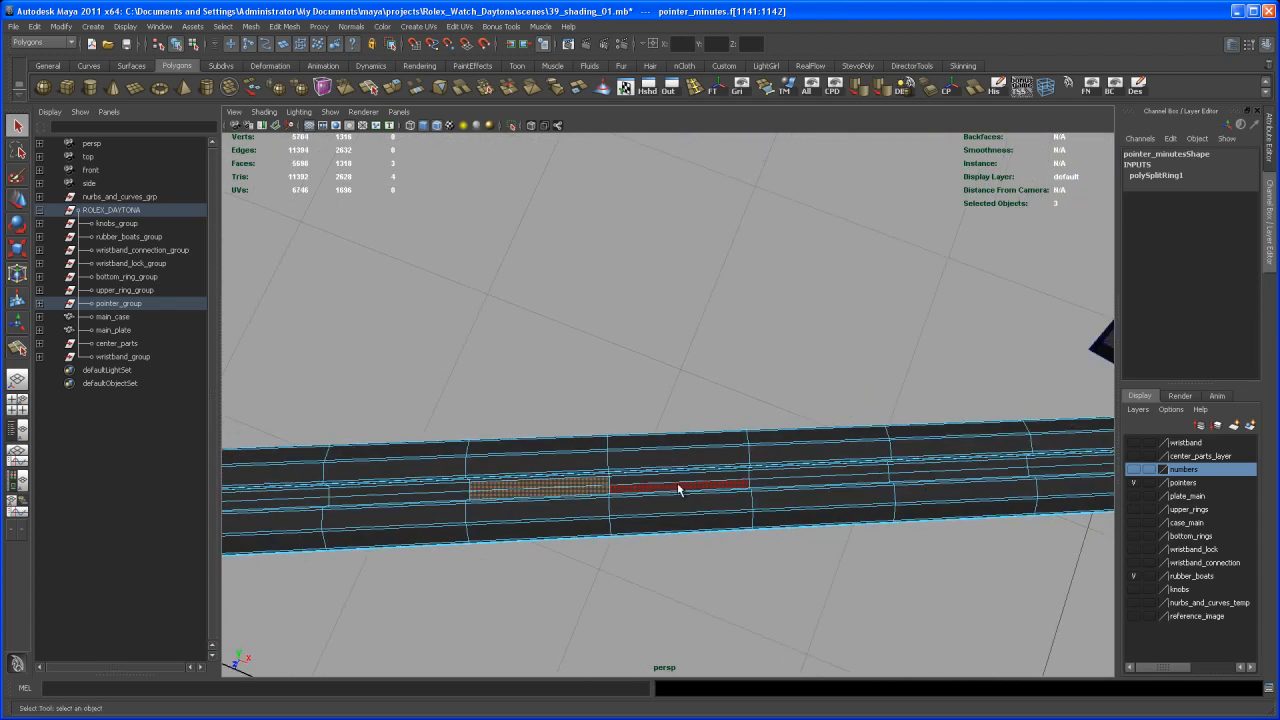
pyautogui.keyDown('shift'); pyautogui.click(694, 486); pyautogui.keyUp('shift')
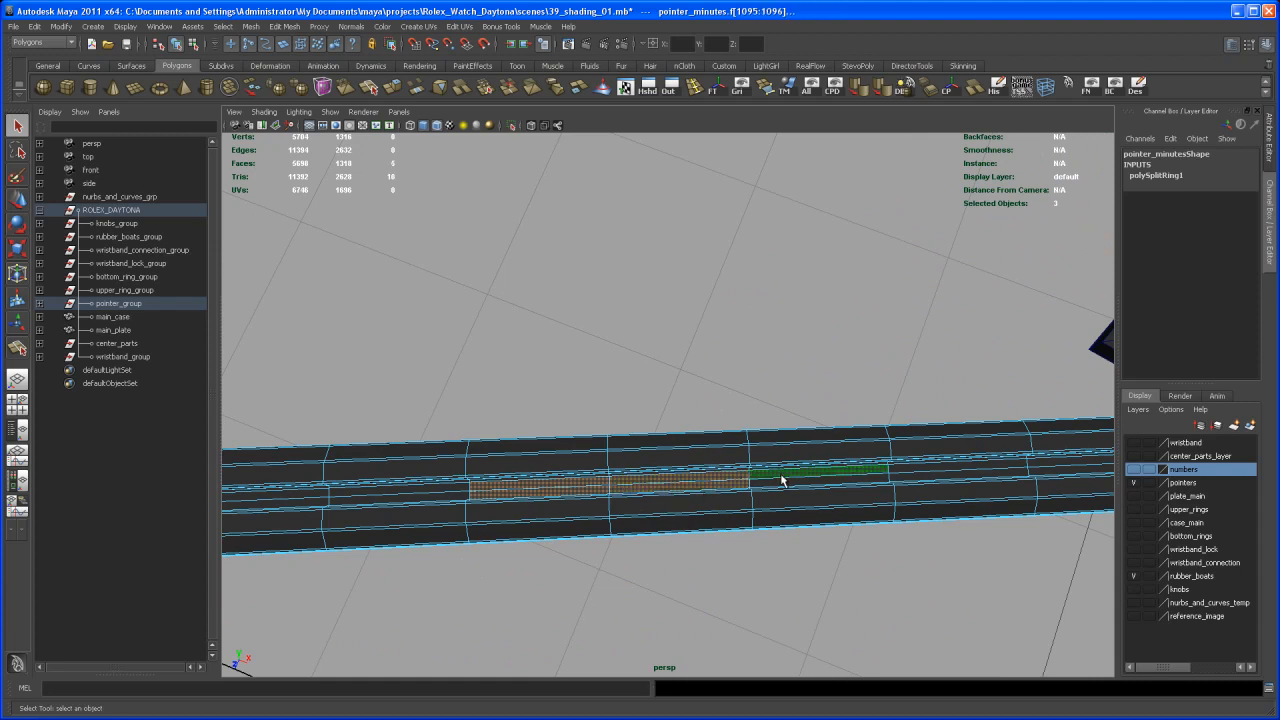
pyautogui.keyDown('shift'); pyautogui.click(786, 487); pyautogui.keyUp('shift')
pyautogui.keyDown('alt'); pyautogui.moveTo(788, 484); pyautogui.dragTo(739, 543); pyautogui.keyUp('alt')
pyautogui.keyDown('shift'); pyautogui.click(700, 410); pyautogui.keyUp('shift')
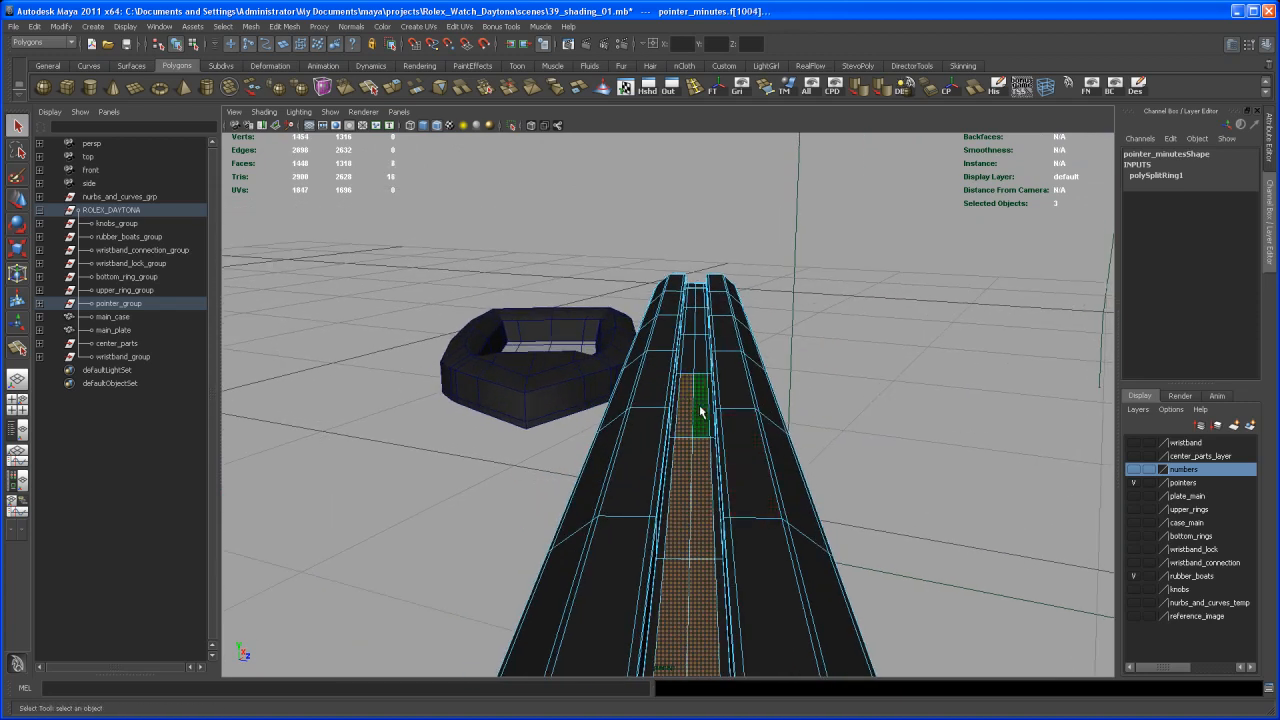
# Extend the groove-floor selection to the next section near the minute hand's tip
pyautogui.keyDown('alt'); pyautogui.moveTo(789, 423); pyautogui.dragTo(664, 540); pyautogui.keyUp('alt')
pyautogui.keyDown('alt'); pyautogui.moveTo(664, 540); pyautogui.dragTo(634, 531, button='middle'); pyautogui.keyUp('alt')
pyautogui.keyDown('alt'); pyautogui.moveTo(634, 531); pyautogui.dragTo(927, 582, button='right'); pyautogui.keyUp('alt')
pyautogui.keyDown('alt'); pyautogui.moveTo(927, 582); pyautogui.dragTo(863, 466); pyautogui.keyUp('alt')
pyautogui.keyDown('shift'); pyautogui.click(872, 478); pyautogui.keyUp('shift')
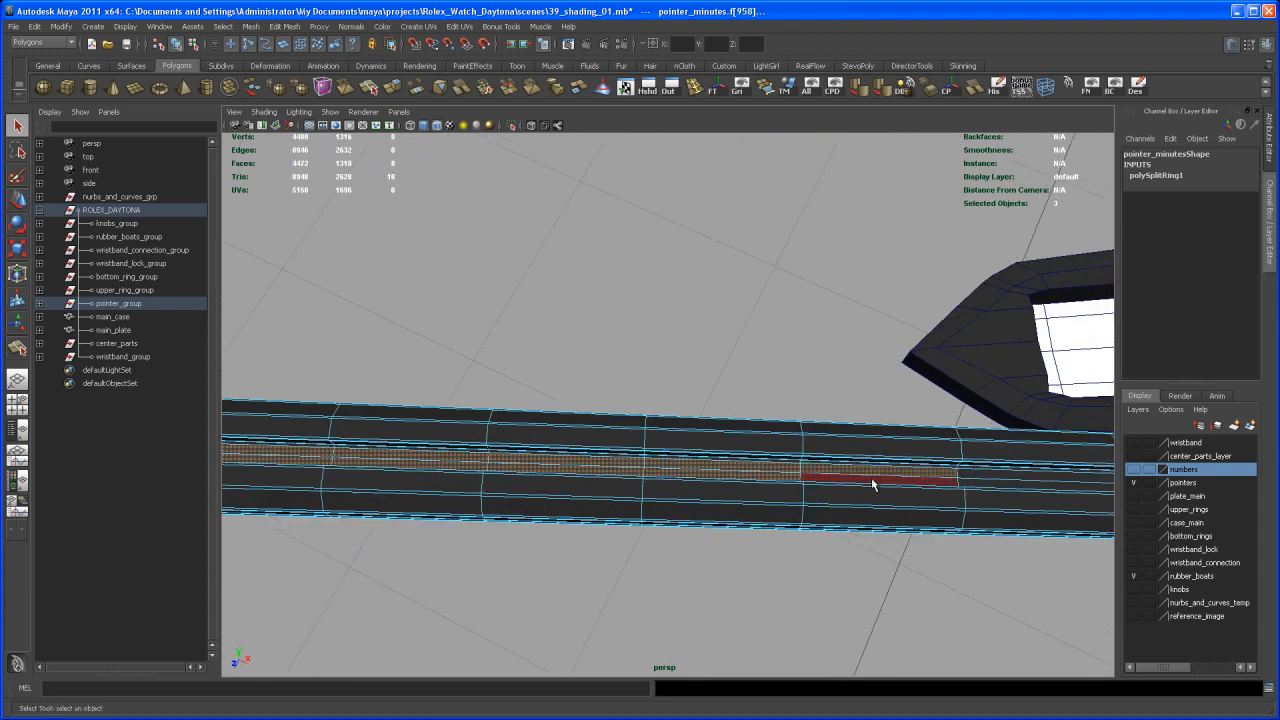
pyautogui.keyDown('alt'); pyautogui.moveTo(883, 517); pyautogui.dragTo(643, 502); pyautogui.keyUp('alt')
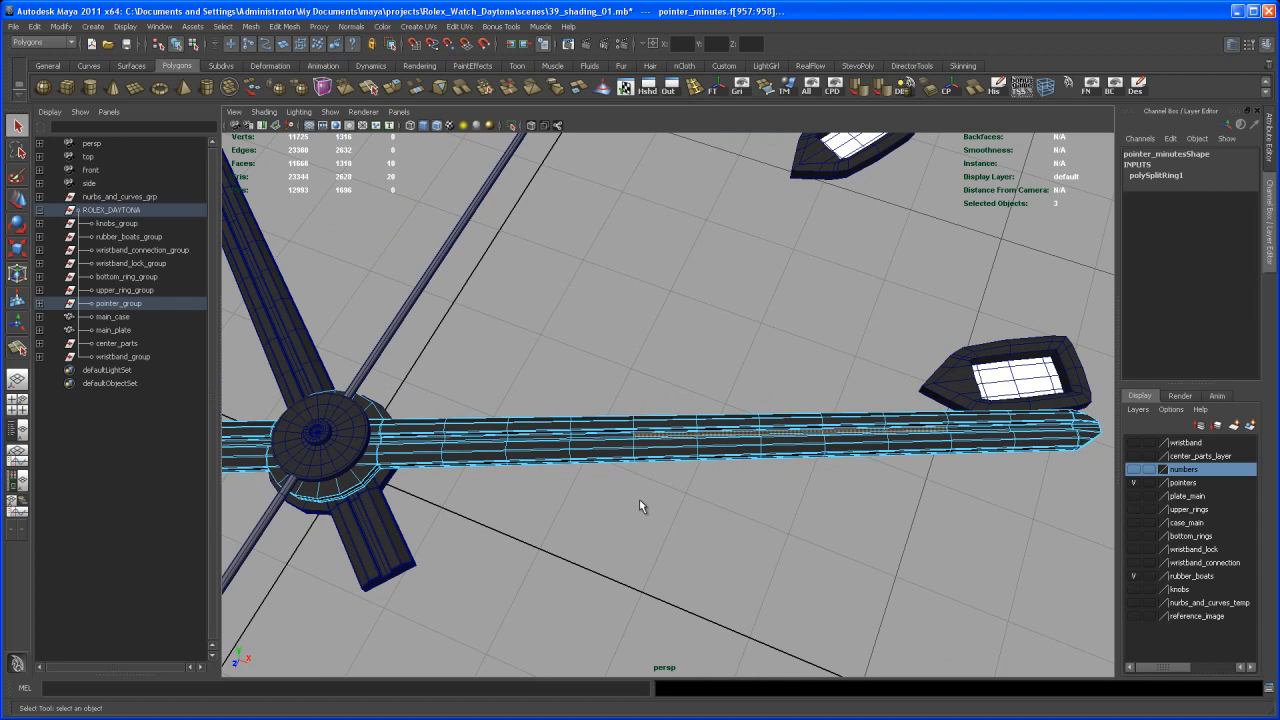
# Extend the groove-floor selection towards the hub and include the narrow edge faces along both sides of the groove
pyautogui.keyDown('alt'); pyautogui.moveTo(643, 499); pyautogui.dragTo(822, 662, button='right'); pyautogui.keyUp('alt')
pyautogui.keyDown('alt'); pyautogui.moveTo(615, 598); pyautogui.dragTo(705, 531, button='middle'); pyautogui.keyUp('alt')
pyautogui.keyDown('alt'); pyautogui.moveTo(706, 531); pyautogui.dragTo(704, 563); pyautogui.keyUp('alt')
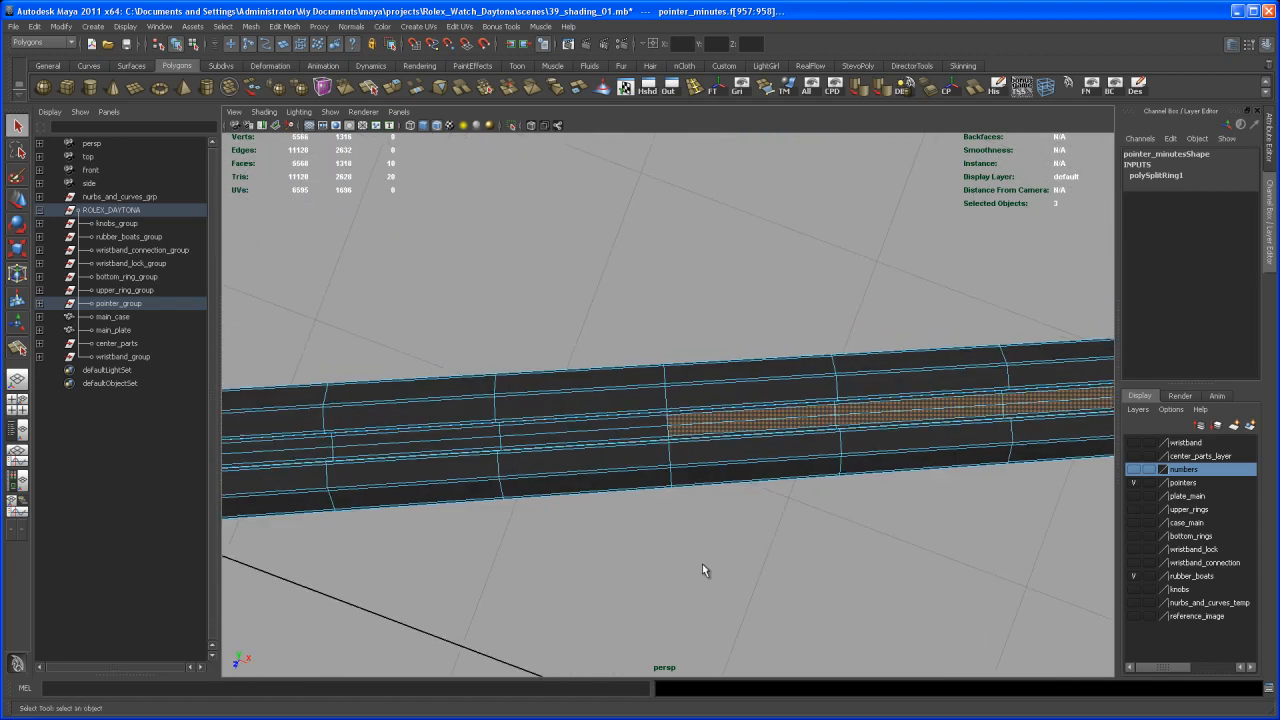
pyautogui.keyDown('alt'); pyautogui.moveTo(757, 500); pyautogui.dragTo(855, 485); pyautogui.keyUp('alt')
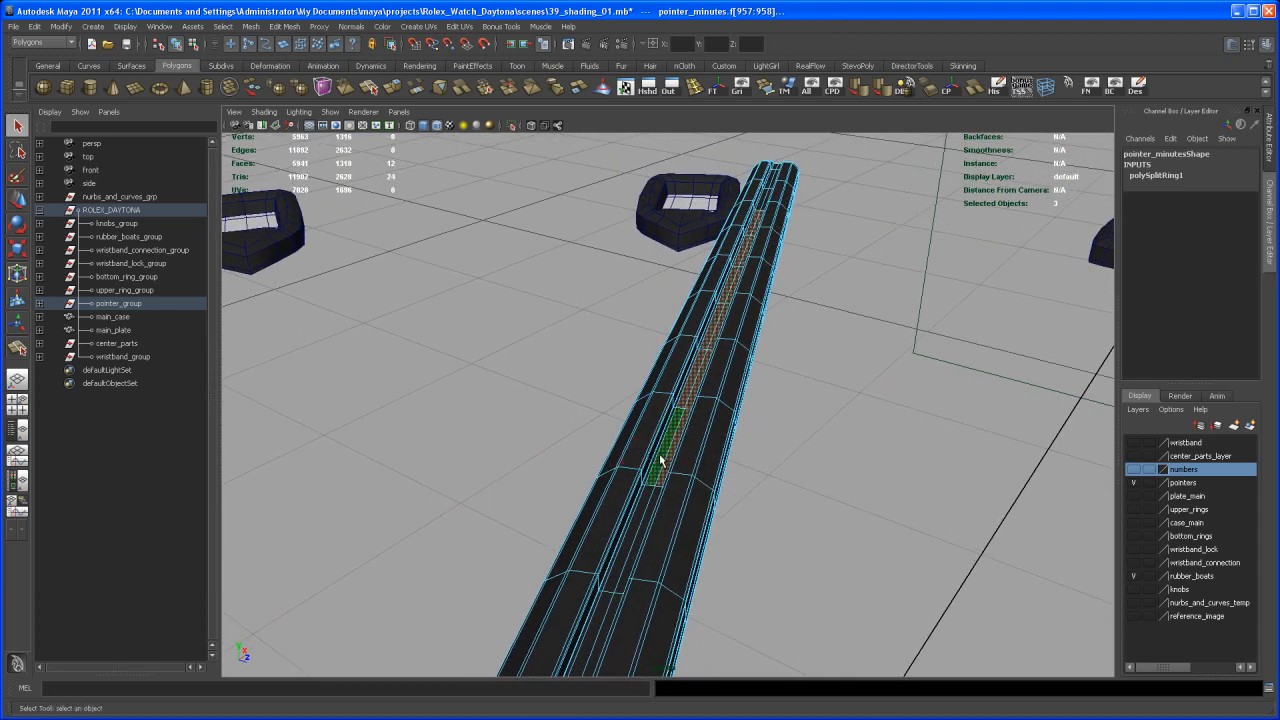
pyautogui.keyDown('ctrl'); pyautogui.moveTo(662, 460); pyautogui.dragTo(703, 441, button='right'); pyautogui.keyUp('ctrl')
pyautogui.keyDown('alt'); pyautogui.moveTo(808, 462); pyautogui.dragTo(632, 462); pyautogui.keyUp('alt')
pyautogui.keyDown('alt'); pyautogui.moveTo(843, 490); pyautogui.dragTo(785, 505, button='middle'); pyautogui.keyUp('alt')
pyautogui.keyDown('alt'); pyautogui.moveTo(785, 519); pyautogui.dragTo(808, 491, button='right'); pyautogui.keyUp('alt')
pyautogui.keyDown('alt'); pyautogui.moveTo(808, 491); pyautogui.dragTo(793, 492, button='middle'); pyautogui.keyUp('alt')
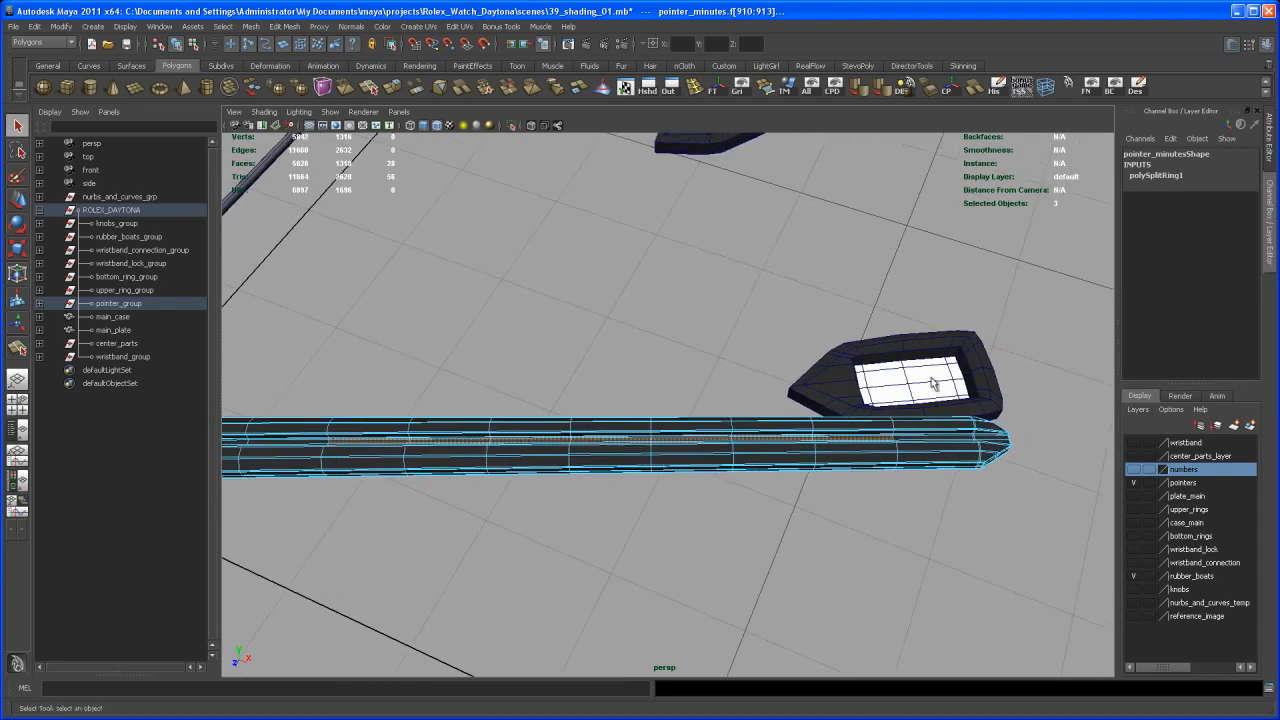
# Correct the minute hand's face selection so it covers only the intended sections of the groove floor across its full width
pyautogui.keyDown('ctrl'); pyautogui.moveTo(865, 488); pyautogui.dragTo(868, 492); pyautogui.keyUp('ctrl')
pyautogui.keyDown('alt'); pyautogui.moveTo(850, 494); pyautogui.dragTo(748, 543); pyautogui.keyUp('alt')
pyautogui.keyDown('alt'); pyautogui.moveTo(748, 543); pyautogui.dragTo(957, 628, button='right'); pyautogui.keyUp('alt')
pyautogui.keyDown('alt'); pyautogui.moveTo(957, 628); pyautogui.dragTo(700, 522, button='middle'); pyautogui.keyUp('alt')
pyautogui.keyDown('alt'); pyautogui.moveTo(700, 522); pyautogui.dragTo(900, 570, button='right'); pyautogui.keyUp('alt')
pyautogui.keyDown('alt'); pyautogui.moveTo(900, 570); pyautogui.dragTo(671, 531, button='middle'); pyautogui.keyUp('alt')
pyautogui.keyDown('alt'); pyautogui.moveTo(671, 531); pyautogui.dragTo(793, 515, button='right'); pyautogui.keyUp('alt')
pyautogui.keyDown('alt'); pyautogui.moveTo(791, 437); pyautogui.dragTo(948, 441); pyautogui.keyUp('alt')
pyautogui.keyDown('alt'); pyautogui.moveTo(840, 520); pyautogui.dragTo(880, 550, button='right'); pyautogui.keyUp('alt')
pyautogui.keyDown('alt'); pyautogui.moveTo(870, 548); pyautogui.dragTo(867, 469, button='middle'); pyautogui.keyUp('alt')
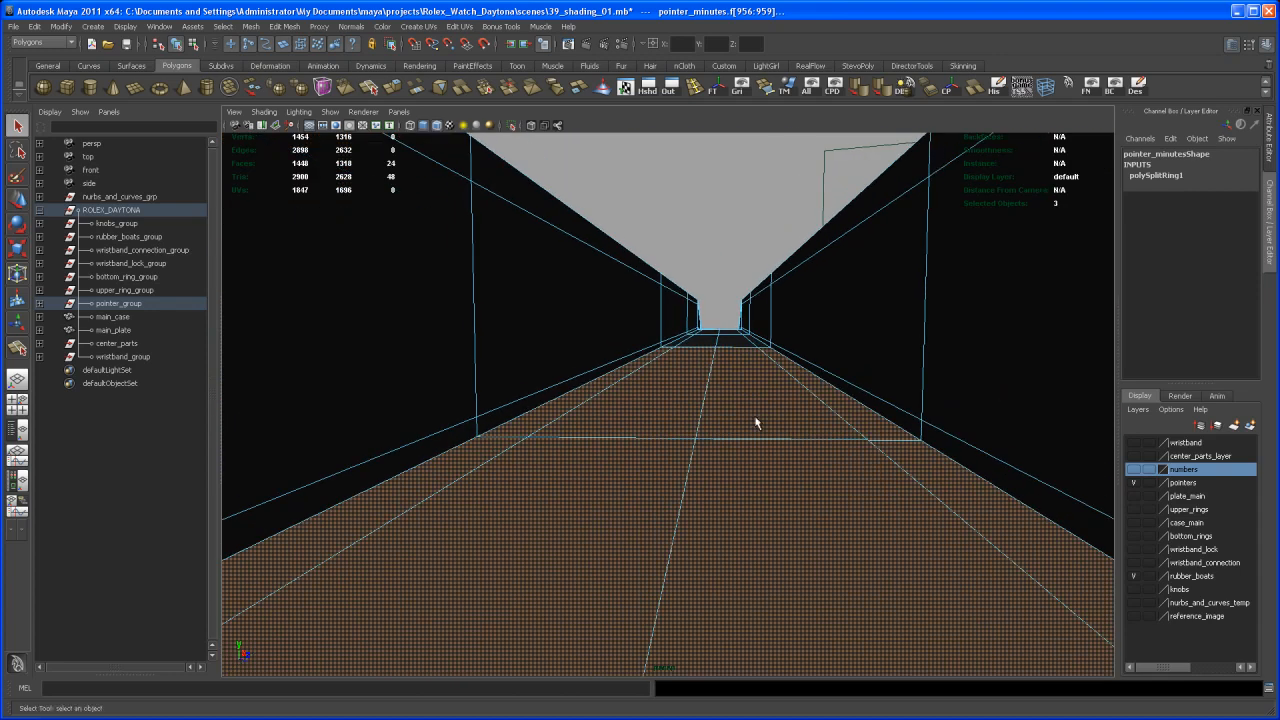
# Assign the existing white_glossy_shader material to the selected groove faces of the minute hand
pyautogui.keyDown('alt'); pyautogui.moveTo(866, 428); pyautogui.dragTo(622, 472); pyautogui.keyUp('alt')
pyautogui.keyDown('alt'); pyautogui.moveTo(622, 472); pyautogui.dragTo(490, 428, button='right'); pyautogui.keyUp('alt')
pyautogui.keyDown('alt'); pyautogui.moveTo(490, 428); pyautogui.dragTo(695, 500, button='middle'); pyautogui.keyUp('alt')
pyautogui.keyDown('alt'); pyautogui.moveTo(695, 500); pyautogui.dragTo(605, 478, button='right'); pyautogui.keyUp('alt')
pyautogui.keyDown('alt'); pyautogui.moveTo(605, 478); pyautogui.dragTo(683, 480); pyautogui.keyUp('alt')
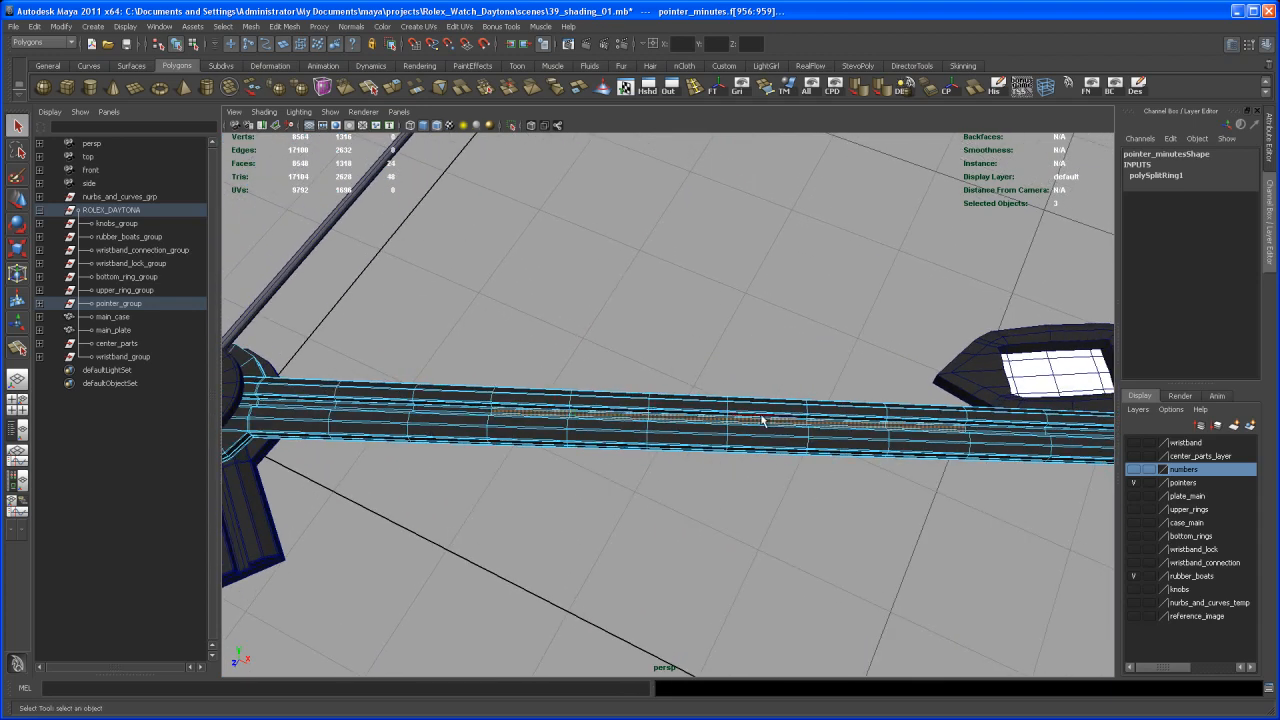
pyautogui.keyDown('alt'); pyautogui.moveTo(924, 388); pyautogui.dragTo(763, 570); pyautogui.keyUp('alt')
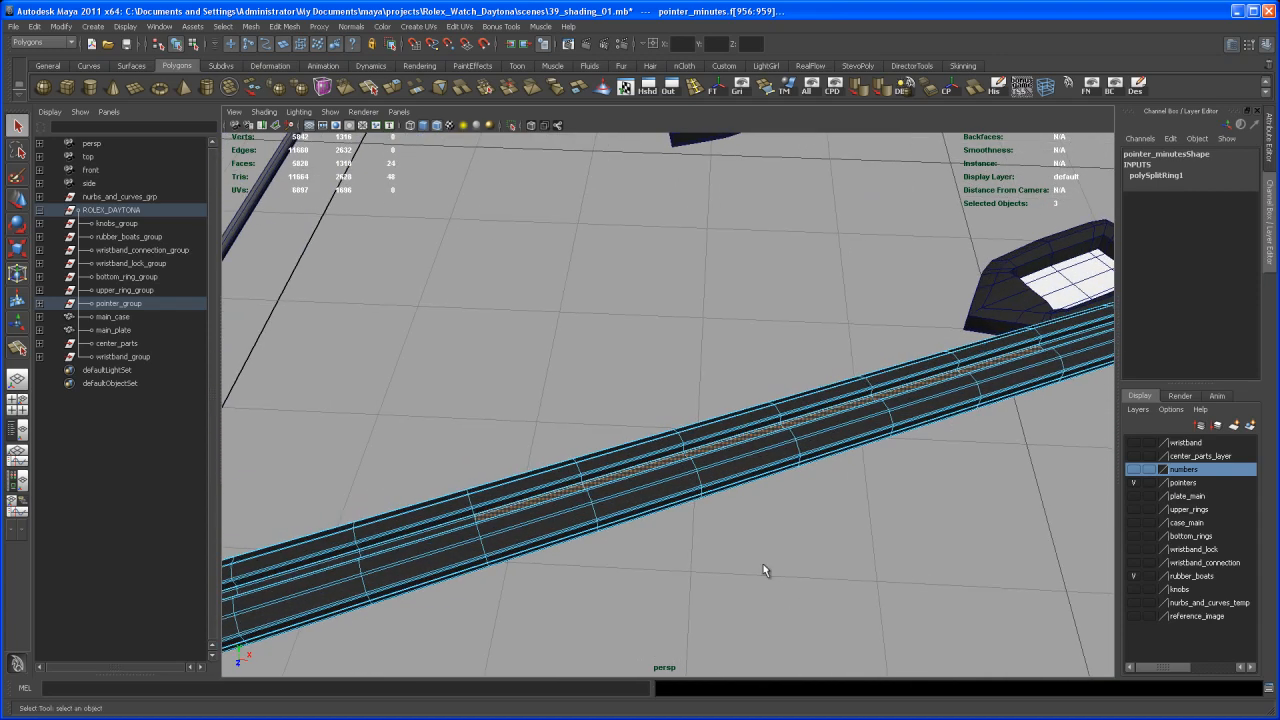
pyautogui.rightClick(726, 446)
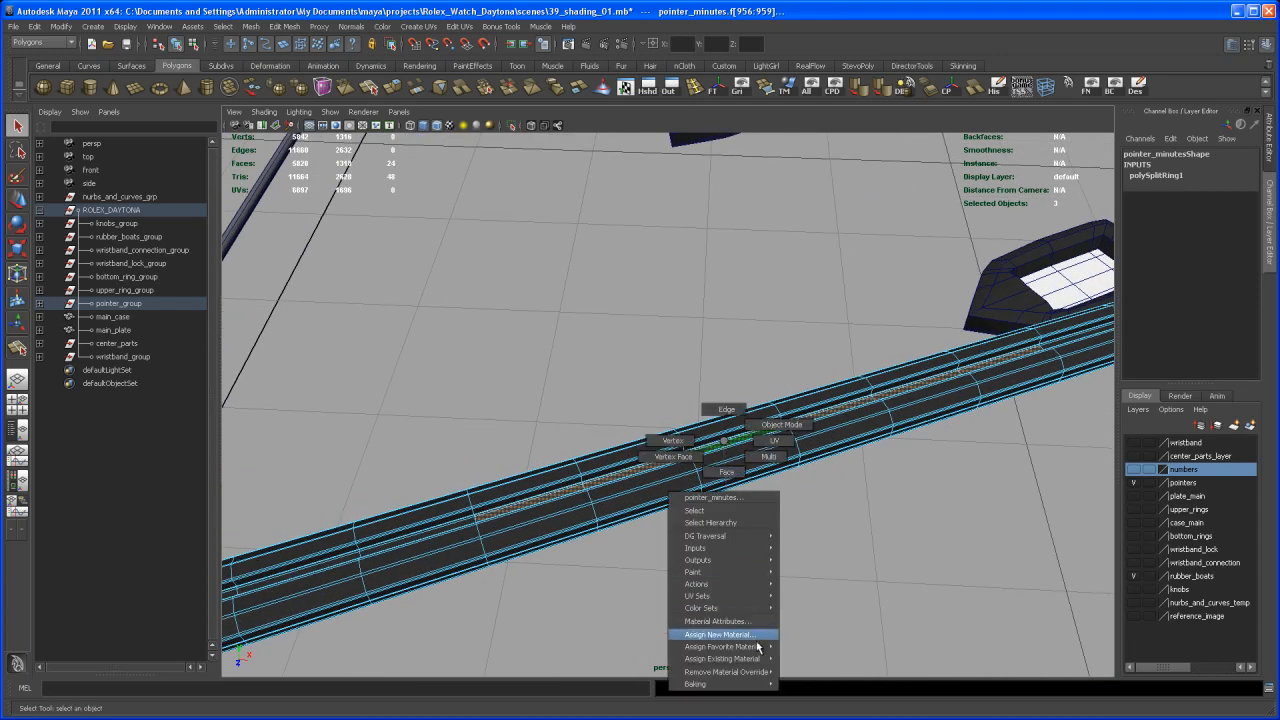
pyautogui.moveTo(751, 666)
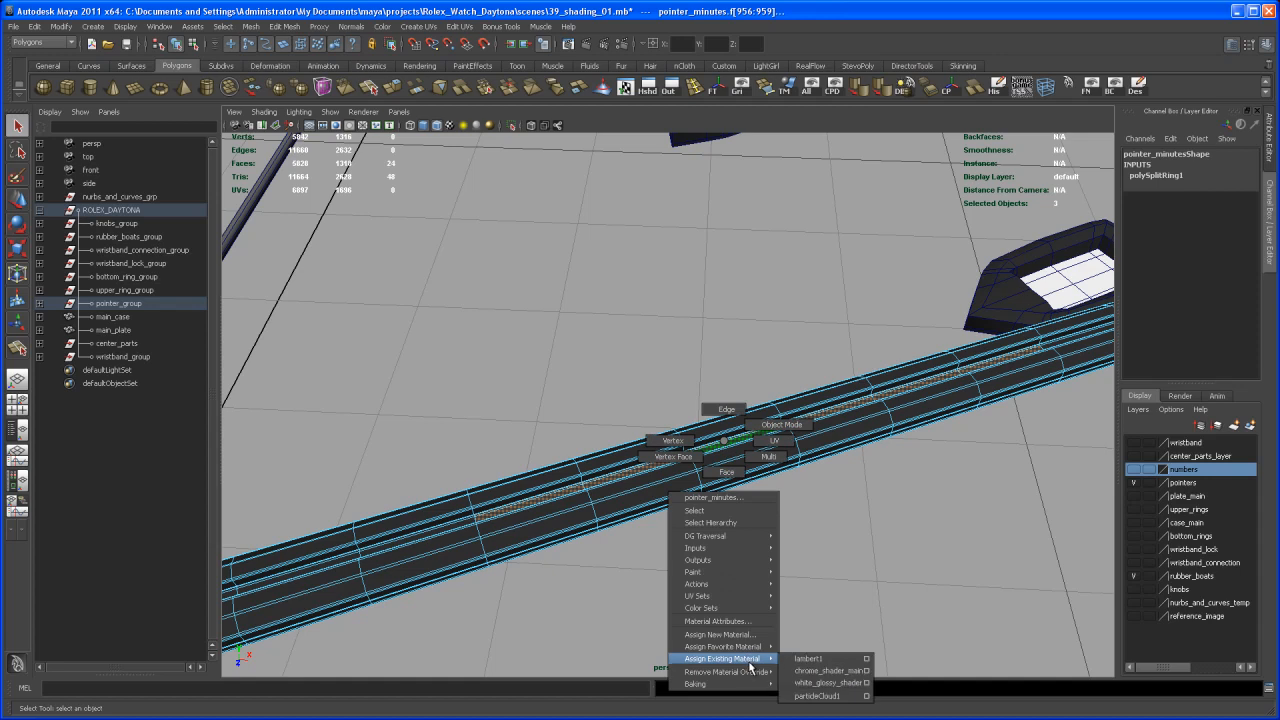
pyautogui.click(826, 687)
# Select the first faces on the floor of the hour hand's recessed groove
pyautogui.keyDown('alt'); pyautogui.moveTo(804, 612); pyautogui.dragTo(591, 510, button='right'); pyautogui.keyUp('alt')
pyautogui.keyDown('alt'); pyautogui.moveTo(591, 510); pyautogui.dragTo(748, 548); pyautogui.keyUp('alt')
pyautogui.keyDown('alt'); pyautogui.moveTo(700, 540); pyautogui.dragTo(787, 510, button='middle'); pyautogui.keyUp('alt')
pyautogui.keyDown('alt'); pyautogui.moveTo(786, 512); pyautogui.dragTo(634, 526, button='right'); pyautogui.keyUp('alt')
pyautogui.keyDown('alt'); pyautogui.moveTo(500, 515); pyautogui.dragTo(597, 520); pyautogui.keyUp('alt')
pyautogui.keyDown('alt'); pyautogui.moveTo(597, 520); pyautogui.dragTo(672, 540, button='right'); pyautogui.keyUp('alt')
pyautogui.keyDown('alt'); pyautogui.moveTo(672, 536); pyautogui.dragTo(748, 496); pyautogui.keyUp('alt')
pyautogui.click(683, 560)
pyautogui.moveTo(753, 486); pyautogui.dragTo(753, 515, button='right')
pyautogui.click(752, 489)
pyautogui.keyDown('shift'); pyautogui.click(724, 498); pyautogui.keyUp('shift')
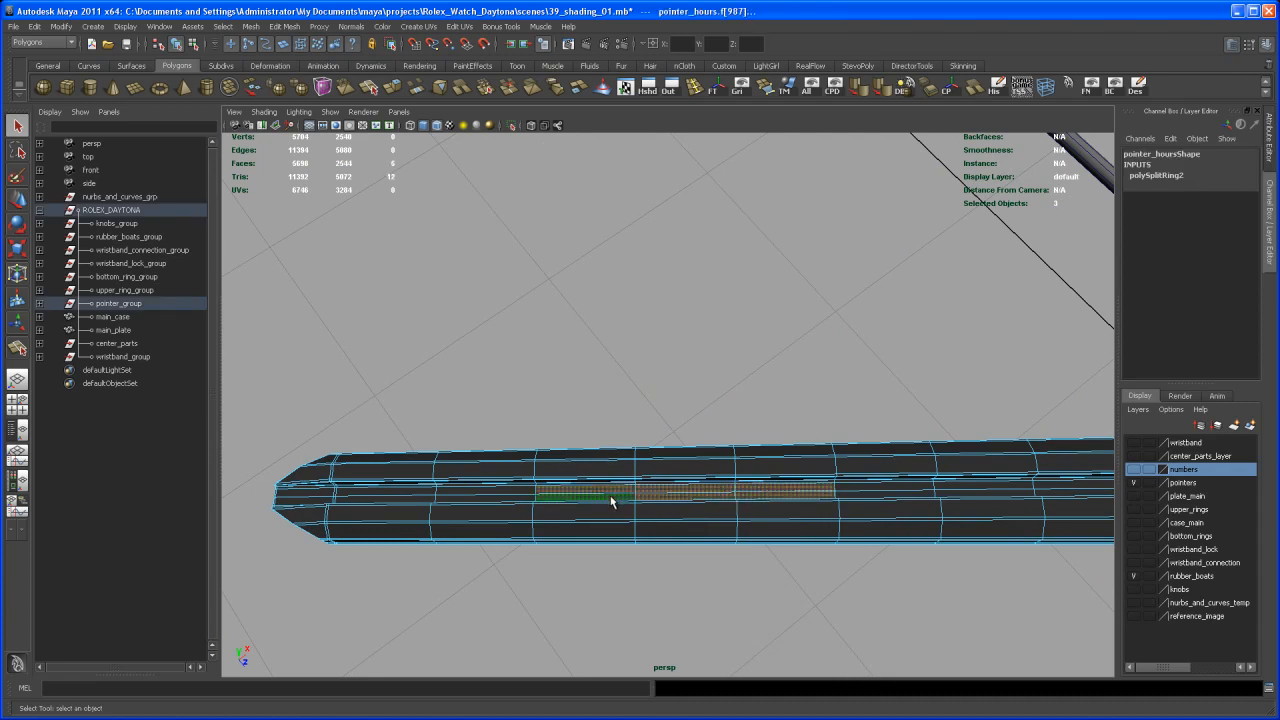
# Complete the hour hand's groove-floor selection by adding the next section towards the tip and the narrow side faces
pyautogui.keyDown('shift'); pyautogui.click(515, 495); pyautogui.keyUp('shift')
pyautogui.keyDown('ctrl'); pyautogui.moveTo(523, 490); pyautogui.dragTo(556, 471, button='right'); pyautogui.keyUp('ctrl')
pyautogui.keyDown('alt'); pyautogui.moveTo(528, 480); pyautogui.dragTo(603, 428, button='middle'); pyautogui.keyUp('alt')
pyautogui.keyDown('ctrl'); pyautogui.moveTo(401, 373); pyautogui.dragTo(471, 494); pyautogui.keyUp('ctrl')
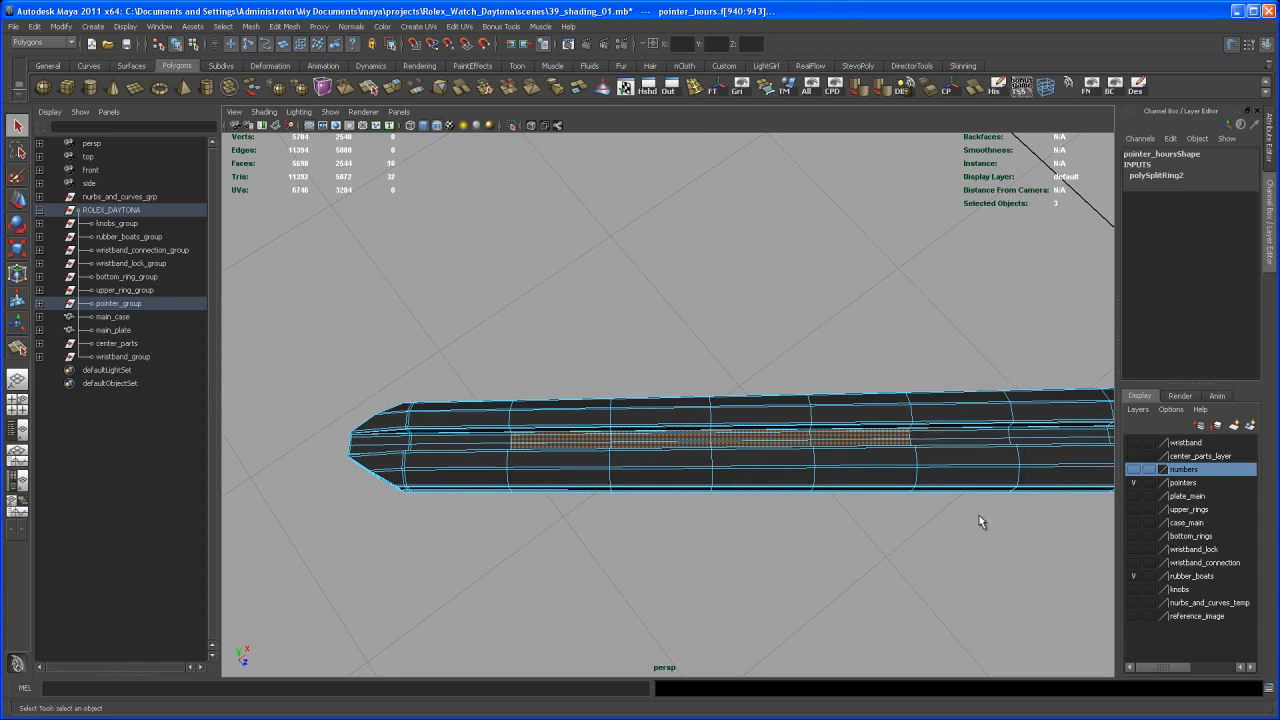
# Assign the existing white_glossy_shader material to the selected groove faces of the hour hand
pyautogui.keyDown('ctrl'); pyautogui.moveTo(978, 522); pyautogui.dragTo(978, 528); pyautogui.keyUp('ctrl')
pyautogui.scroll(2, 950, 544)
pyautogui.keyDown('alt'); pyautogui.moveTo(946, 546); pyautogui.dragTo(737, 543, button='middle'); pyautogui.keyUp('alt')
pyautogui.scroll(5, 737, 543)
pyautogui.keyDown('alt'); pyautogui.moveTo(745, 545); pyautogui.dragTo(937, 526); pyautogui.keyUp('alt')
pyautogui.scroll(3, 886, 506)
pyautogui.keyDown('alt'); pyautogui.moveTo(886, 507); pyautogui.dragTo(866, 534, button='middle'); pyautogui.keyUp('alt')
pyautogui.keyDown('alt'); pyautogui.moveTo(926, 521); pyautogui.dragTo(846, 566); pyautogui.keyUp('alt')
pyautogui.scroll(-5, 844, 564)
pyautogui.keyDown('alt'); pyautogui.moveTo(690, 499); pyautogui.dragTo(707, 503, button='middle'); pyautogui.keyUp('alt')
pyautogui.keyDown('alt'); pyautogui.moveTo(707, 503); pyautogui.dragTo(725, 537); pyautogui.keyUp('alt')
pyautogui.keyDown('alt'); pyautogui.moveTo(725, 537); pyautogui.dragTo(581, 445, button='right'); pyautogui.keyUp('alt')
pyautogui.keyDown('alt'); pyautogui.moveTo(581, 445); pyautogui.dragTo(593, 499); pyautogui.keyUp('alt')
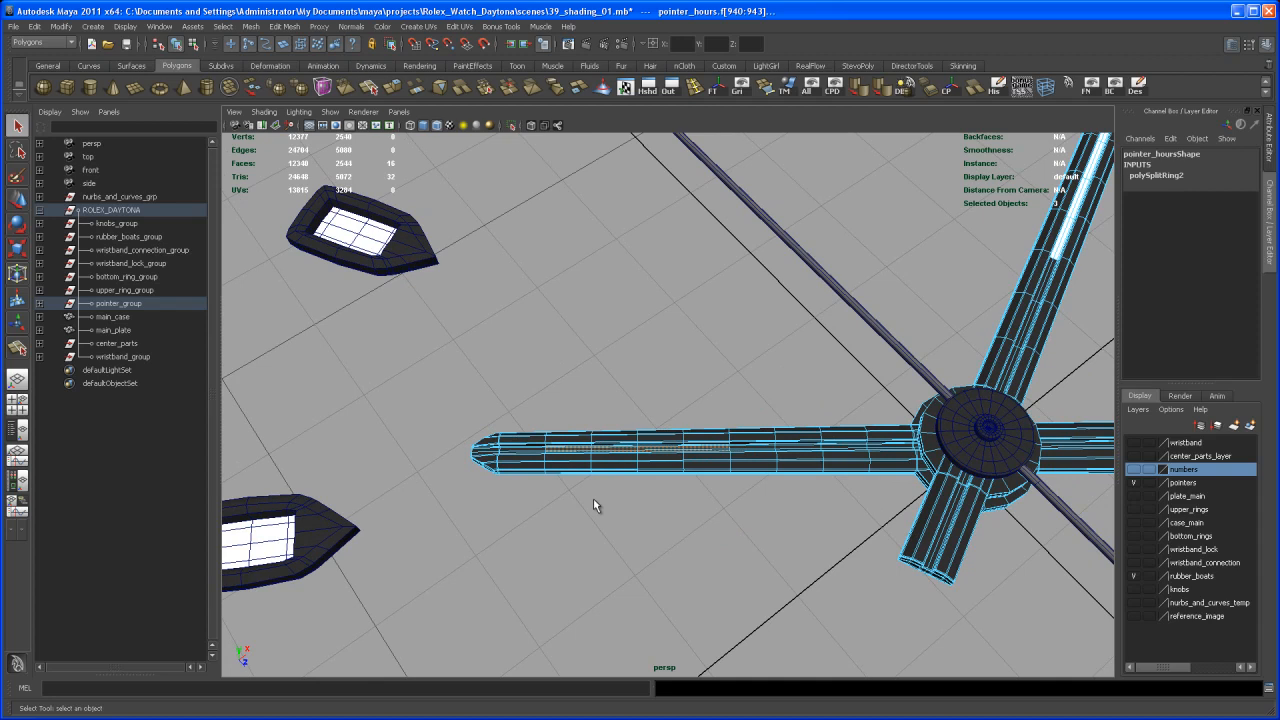
pyautogui.rightClick(695, 452)
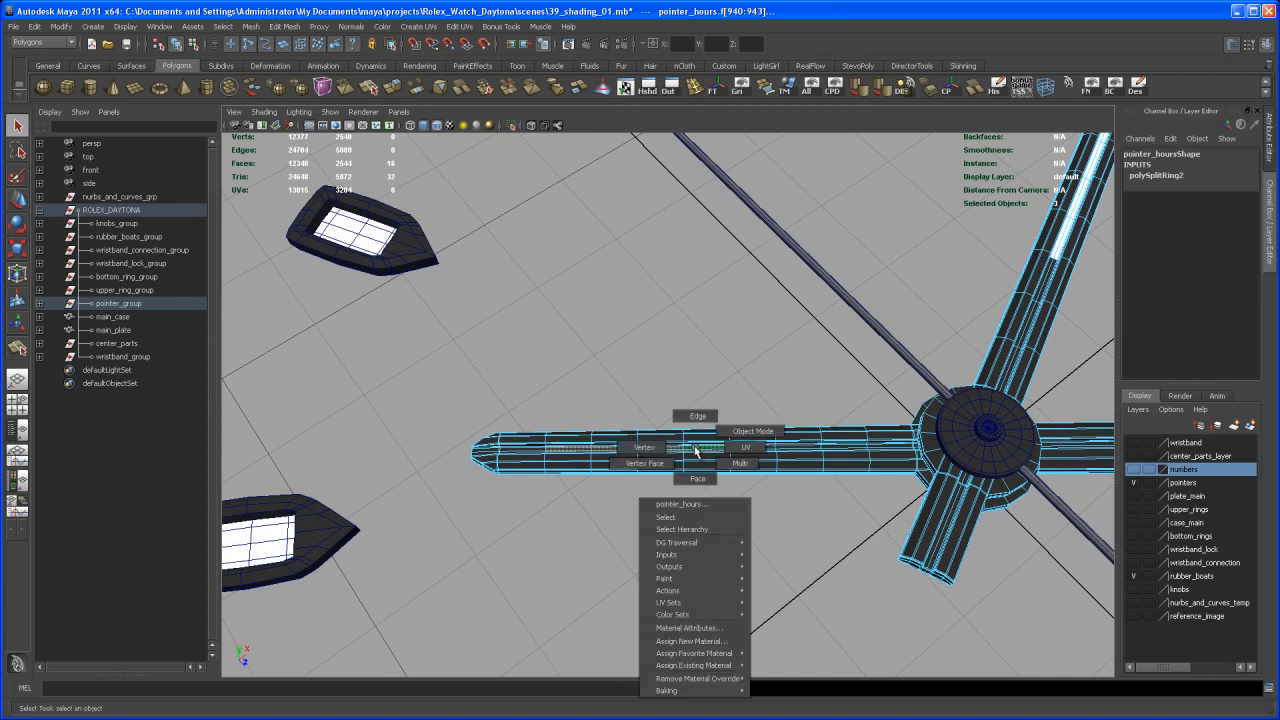
pyautogui.moveTo(725, 665)
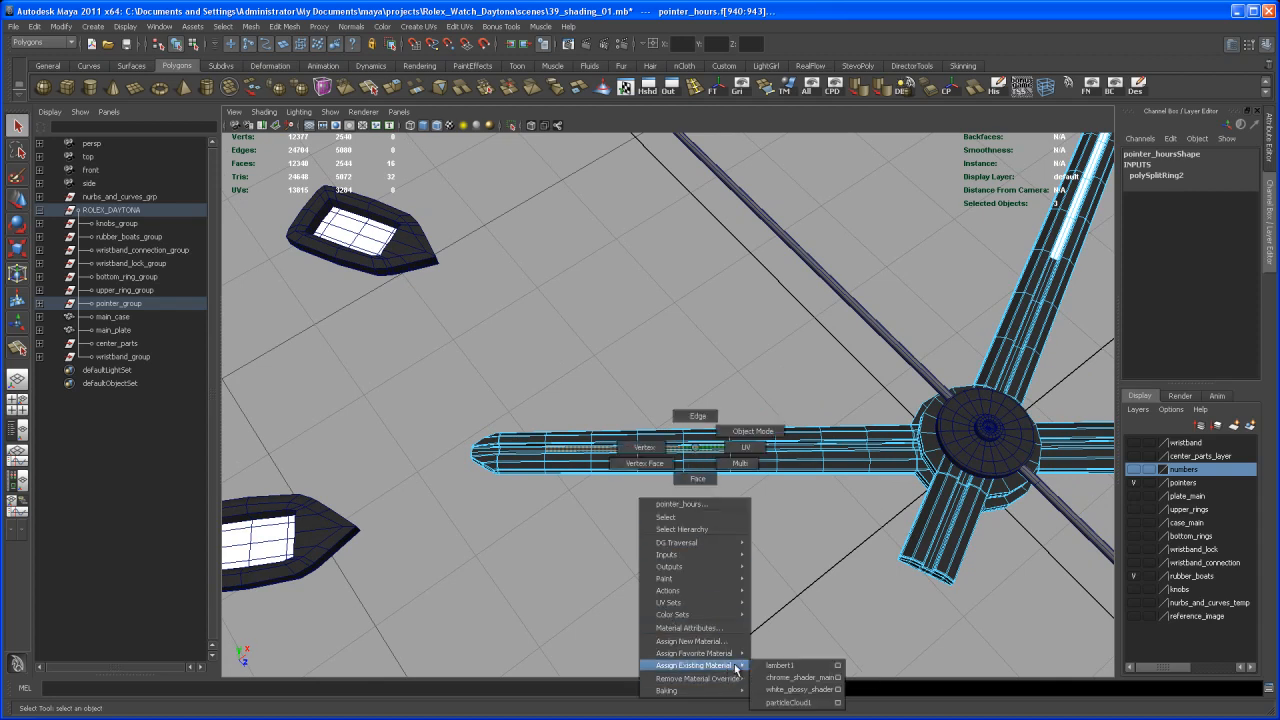
pyautogui.click(789, 693)
# Clear the face selection and display the hour hand in smooth mesh preview
pyautogui.click(789, 577)
pyautogui.keyDown('alt'); pyautogui.moveTo(918, 548); pyautogui.dragTo(732, 540, button='right'); pyautogui.keyUp('alt')
pyautogui.keyDown('alt'); pyautogui.moveTo(732, 540); pyautogui.dragTo(662, 515); pyautogui.keyUp('alt')
pyautogui.keyDown('alt'); pyautogui.moveTo(662, 515); pyautogui.dragTo(688, 553, button='middle'); pyautogui.keyUp('alt')
pyautogui.keyDown('alt'); pyautogui.moveTo(688, 553); pyautogui.dragTo(708, 577); pyautogui.keyUp('alt')
pyautogui.keyDown('alt'); pyautogui.moveTo(708, 577); pyautogui.dragTo(686, 580, button='right'); pyautogui.keyUp('alt')
pyautogui.moveTo(686, 580)
pyautogui.keyDown('alt'); pyautogui.mouseDown()
pyautogui.moveTo(700, 560)
pyautogui.moveTo(674, 581)
pyautogui.mouseUp(); pyautogui.keyUp('alt')
pyautogui.moveTo(742, 497); pyautogui.dragTo(795, 481, button='right')
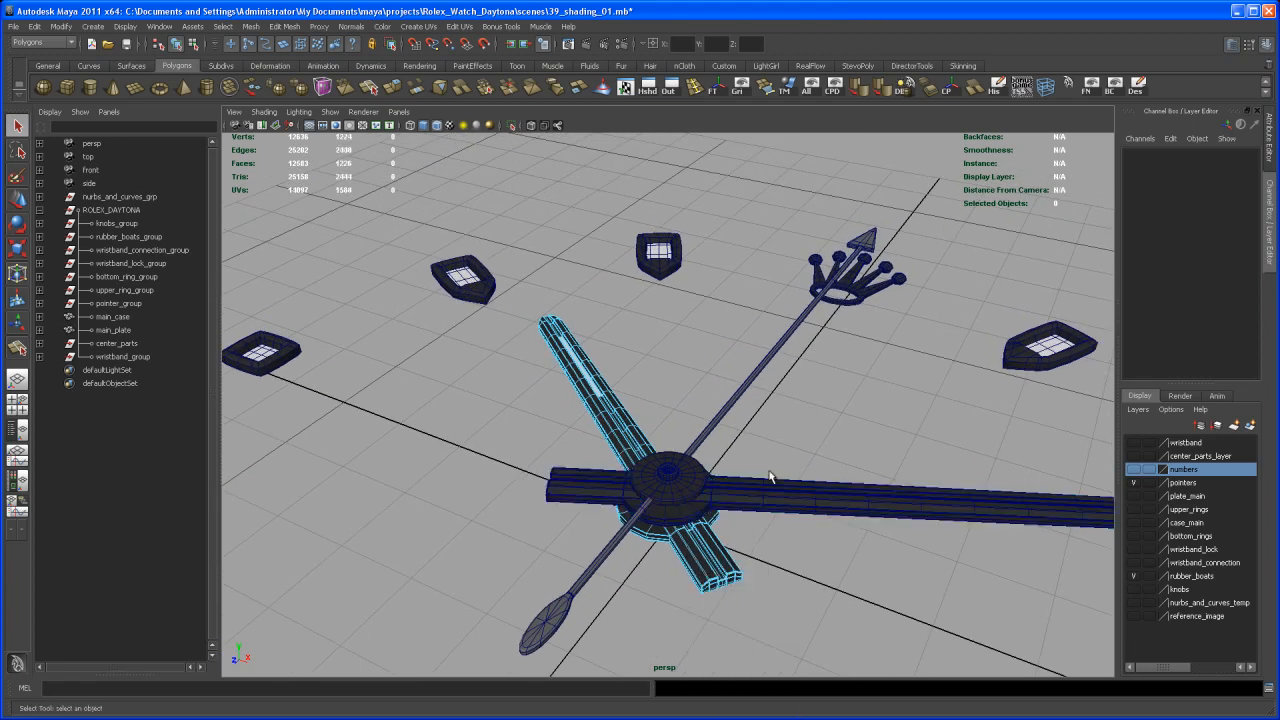
pyautogui.click(725, 575)
pyautogui.press('3')
pyautogui.click(791, 560)
# Create a new mental ray mia_material in the Hypershade and place its node in the work area
pyautogui.keyDown('alt'); pyautogui.moveTo(804, 440); pyautogui.dragTo(806, 460); pyautogui.keyUp('alt')
pyautogui.keyDown('alt'); pyautogui.moveTo(777, 503); pyautogui.dragTo(795, 433, button='middle'); pyautogui.keyUp('alt')
pyautogui.keyDown('alt'); pyautogui.moveTo(786, 449); pyautogui.dragTo(783, 409); pyautogui.keyUp('alt')
pyautogui.keyDown('alt'); pyautogui.moveTo(783, 409); pyautogui.dragTo(787, 430, button='right'); pyautogui.keyUp('alt')
pyautogui.keyDown('alt'); pyautogui.moveTo(777, 445); pyautogui.dragTo(765, 437, button='middle'); pyautogui.keyUp('alt')
pyautogui.moveTo(765, 437)
pyautogui.keyDown('alt'); pyautogui.mouseDown()
pyautogui.moveTo(723, 406)
pyautogui.moveTo(719, 372)
pyautogui.mouseUp(); pyautogui.keyUp('alt')
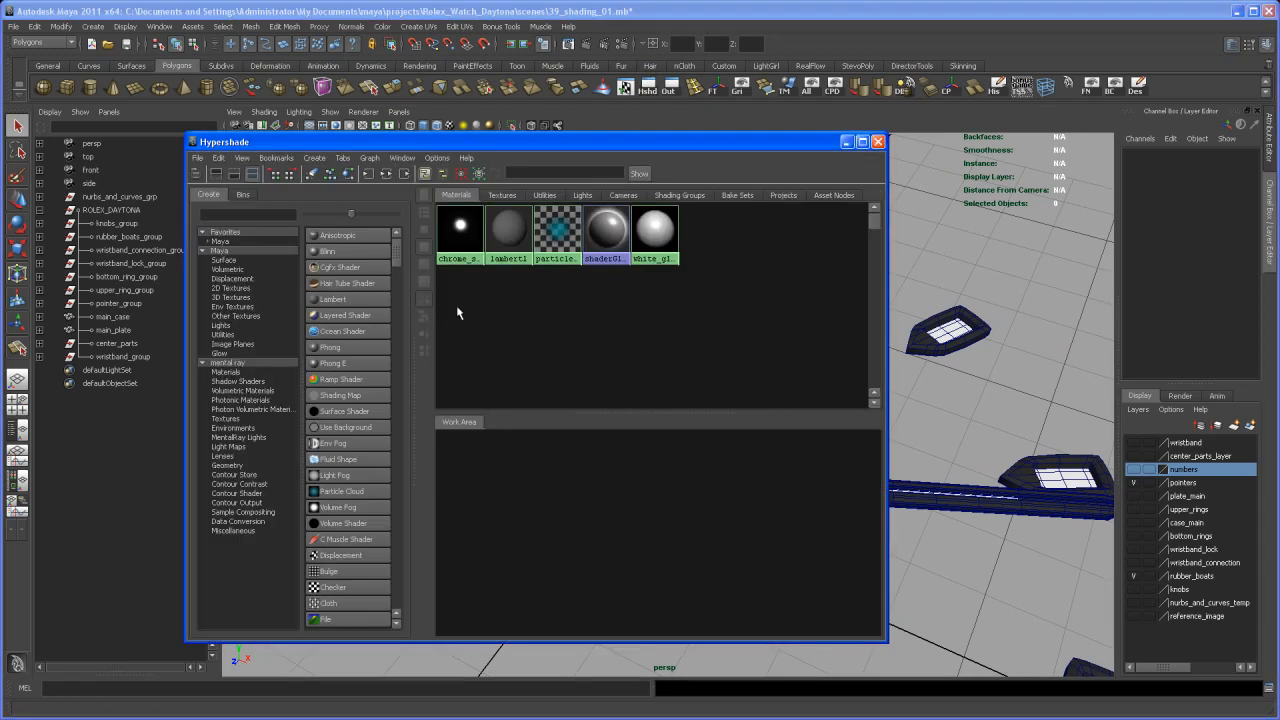
pyautogui.click(245, 372)
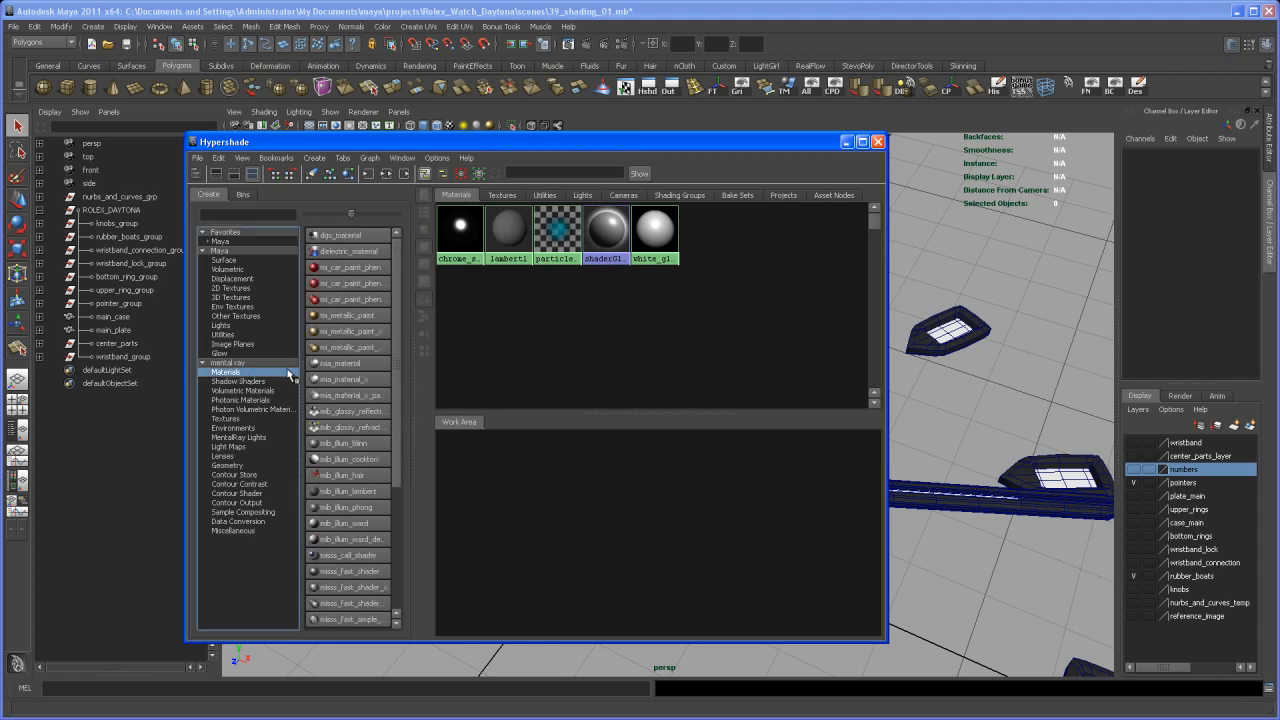
pyautogui.click(333, 366)
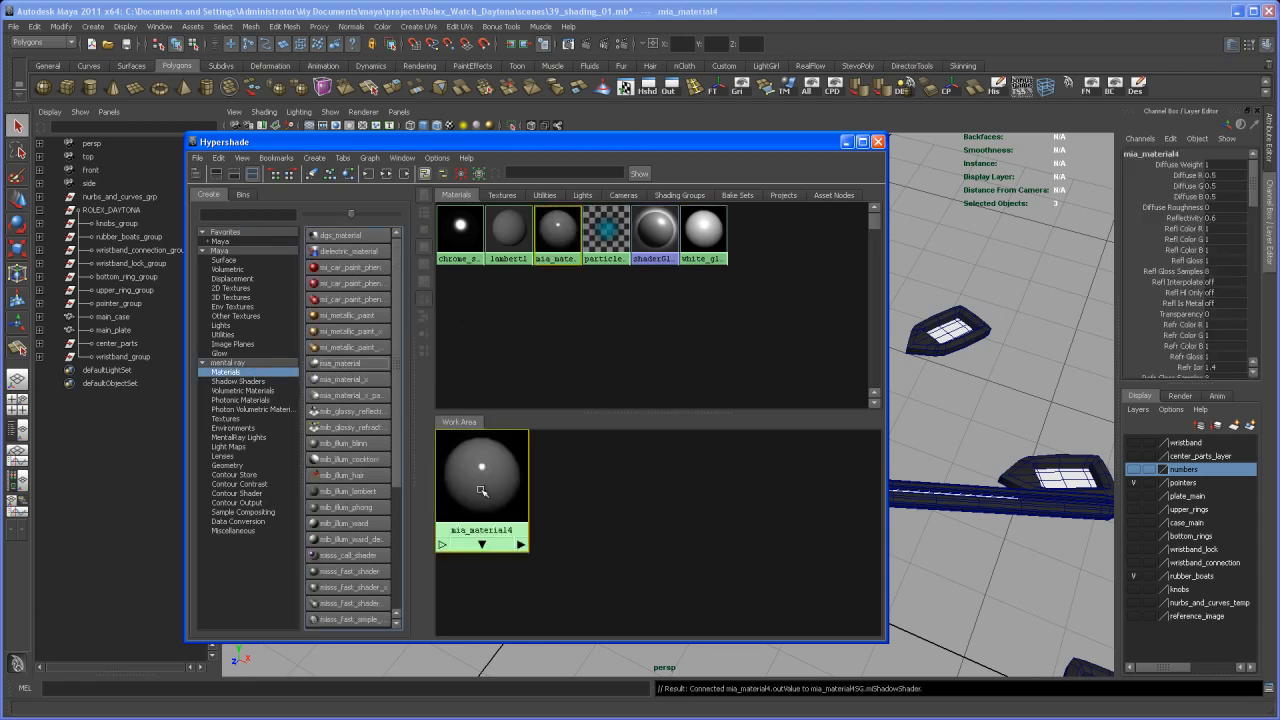
pyautogui.moveTo(480, 490); pyautogui.dragTo(538, 500)
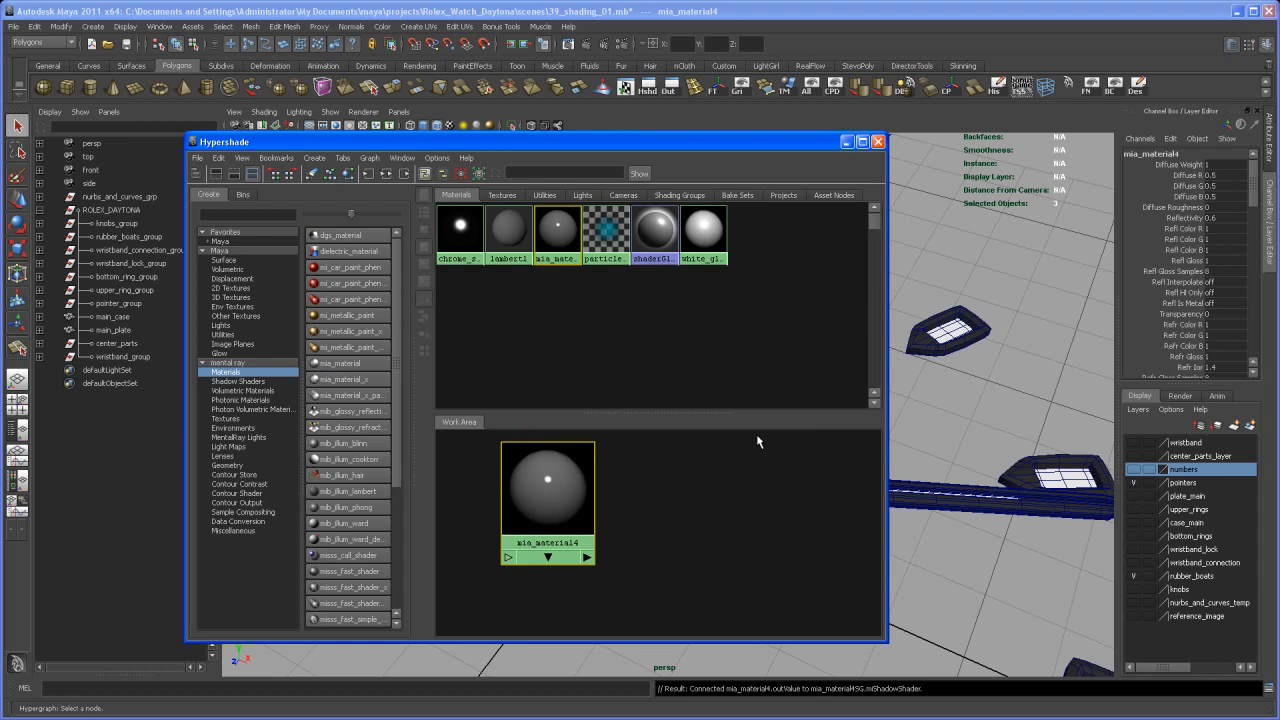
# Replace the new material's attributes with the GlossyFinish preset
pyautogui.hotkey('ctrl', 'a')
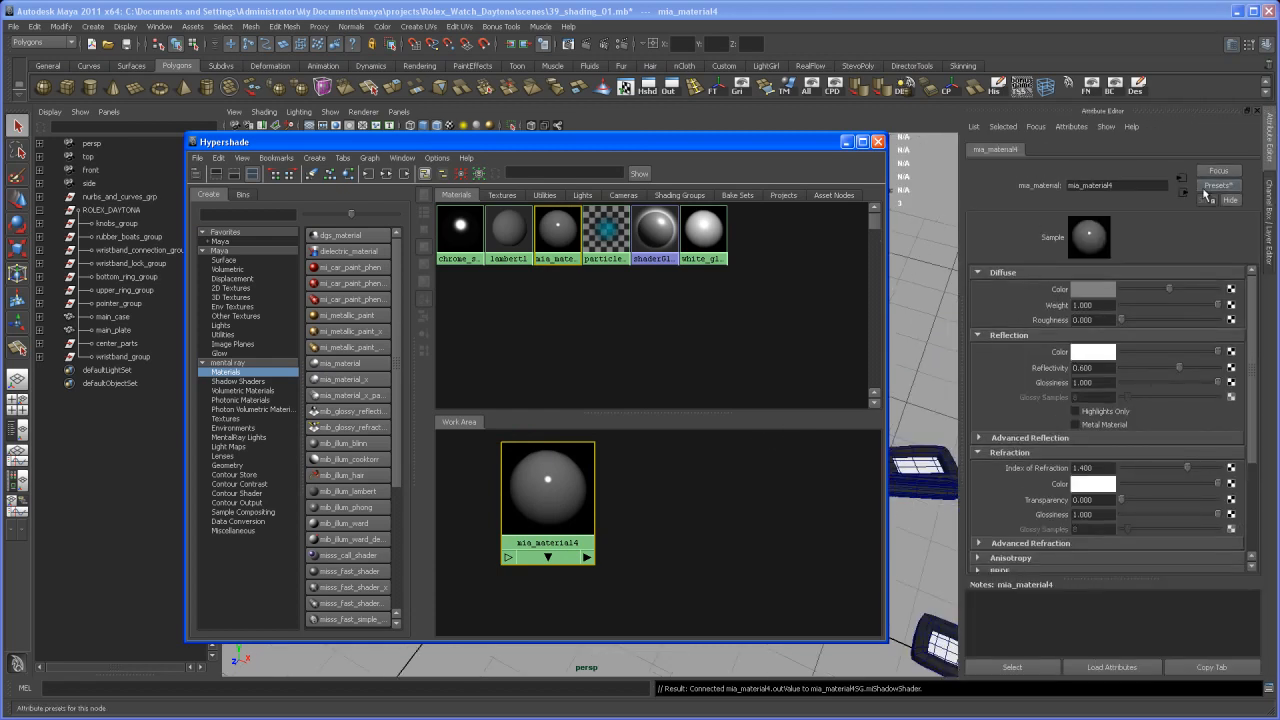
pyautogui.click(1218, 187)
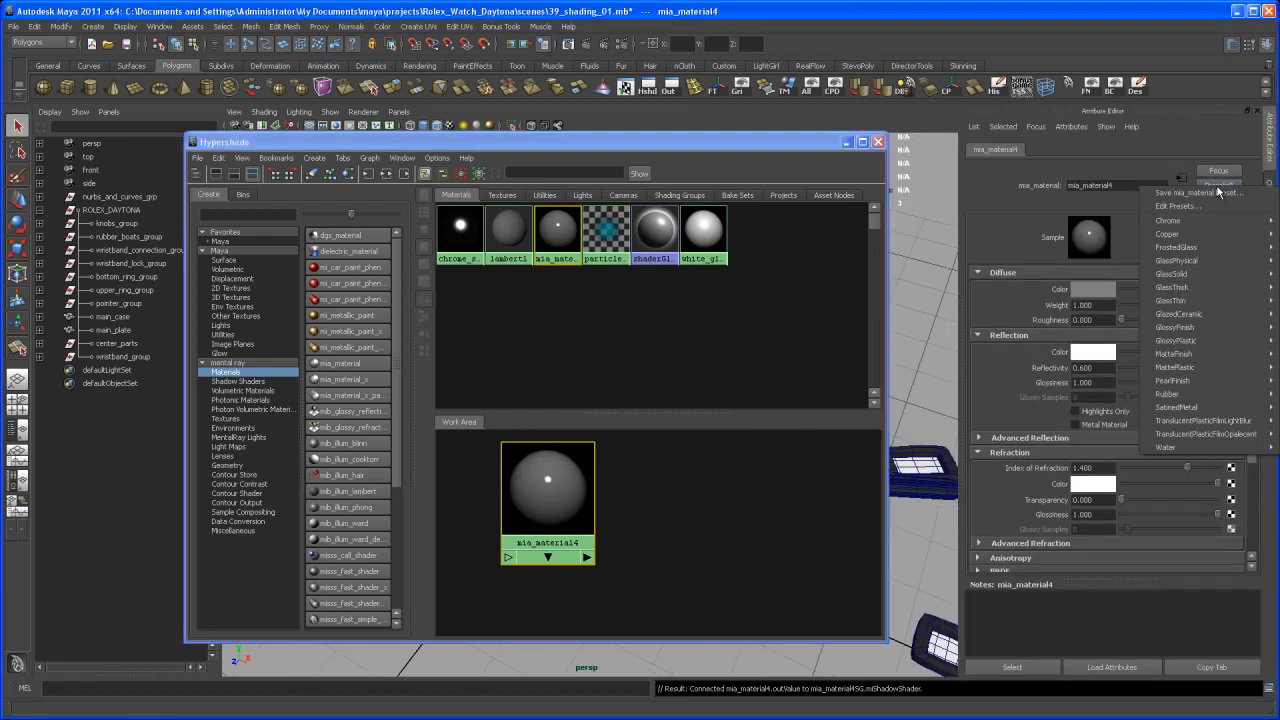
pyautogui.moveTo(1197, 328)
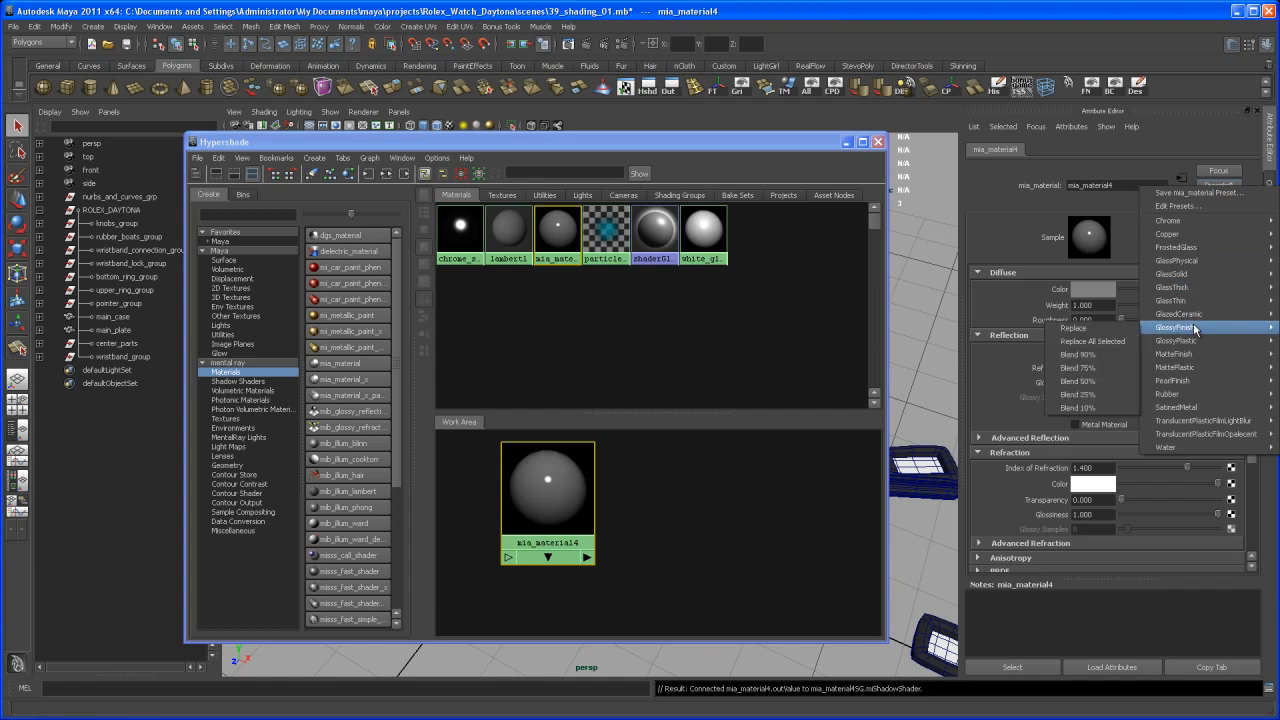
pyautogui.click(1120, 330)
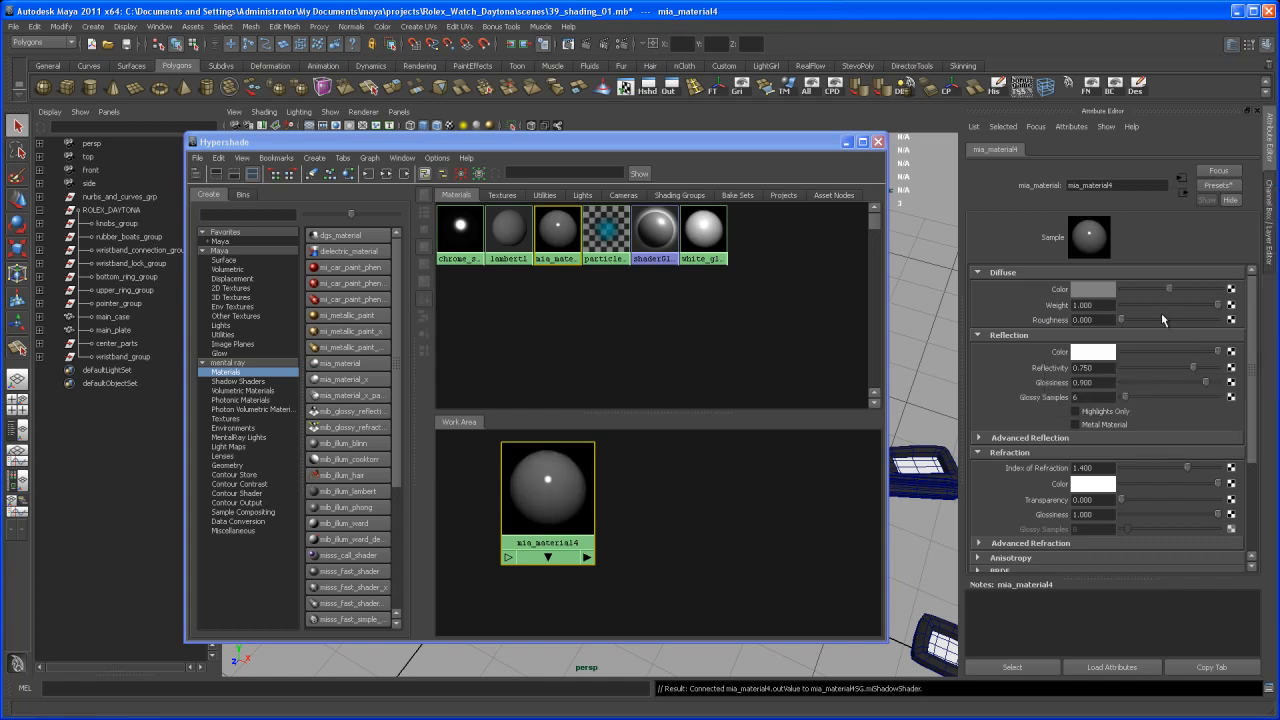
# Give the material a dark red diffuse color, grey reflection color, reflectivity 1.000 and reflection glossiness about 0.62
pyautogui.click(1102, 291)
pyautogui.click(1054, 256)
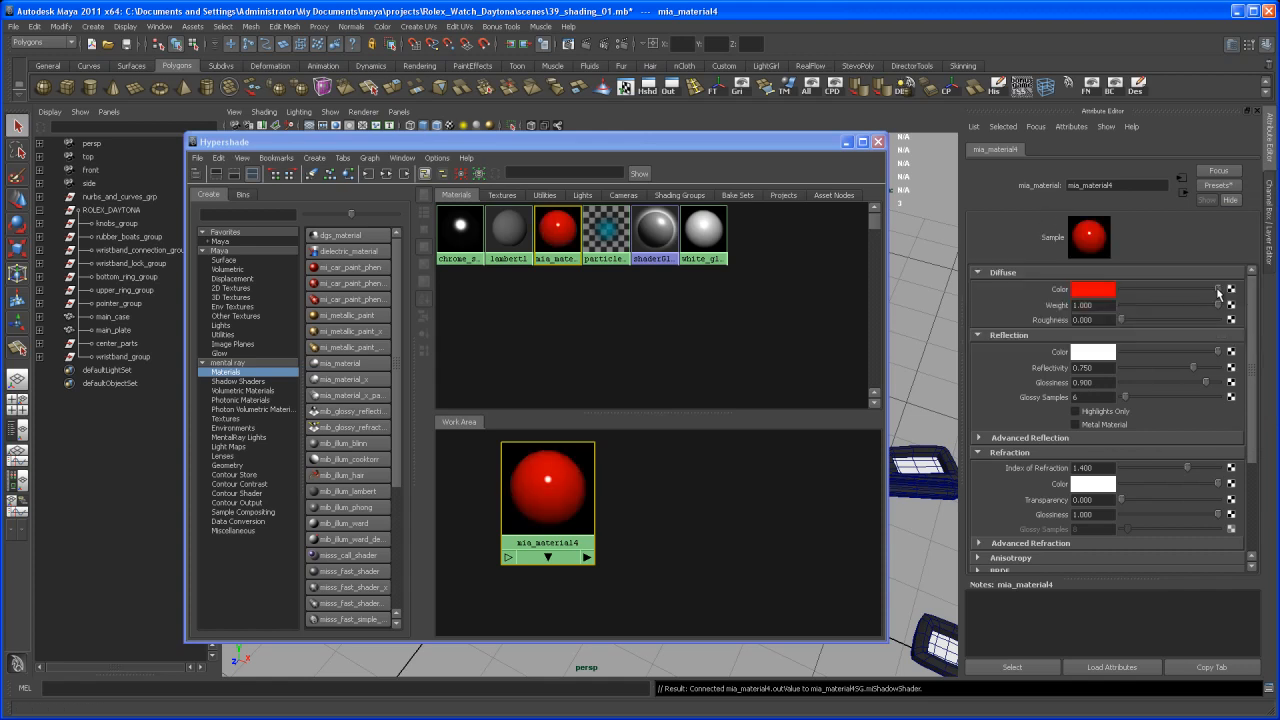
pyautogui.moveTo(1201, 292); pyautogui.dragTo(1186, 293)
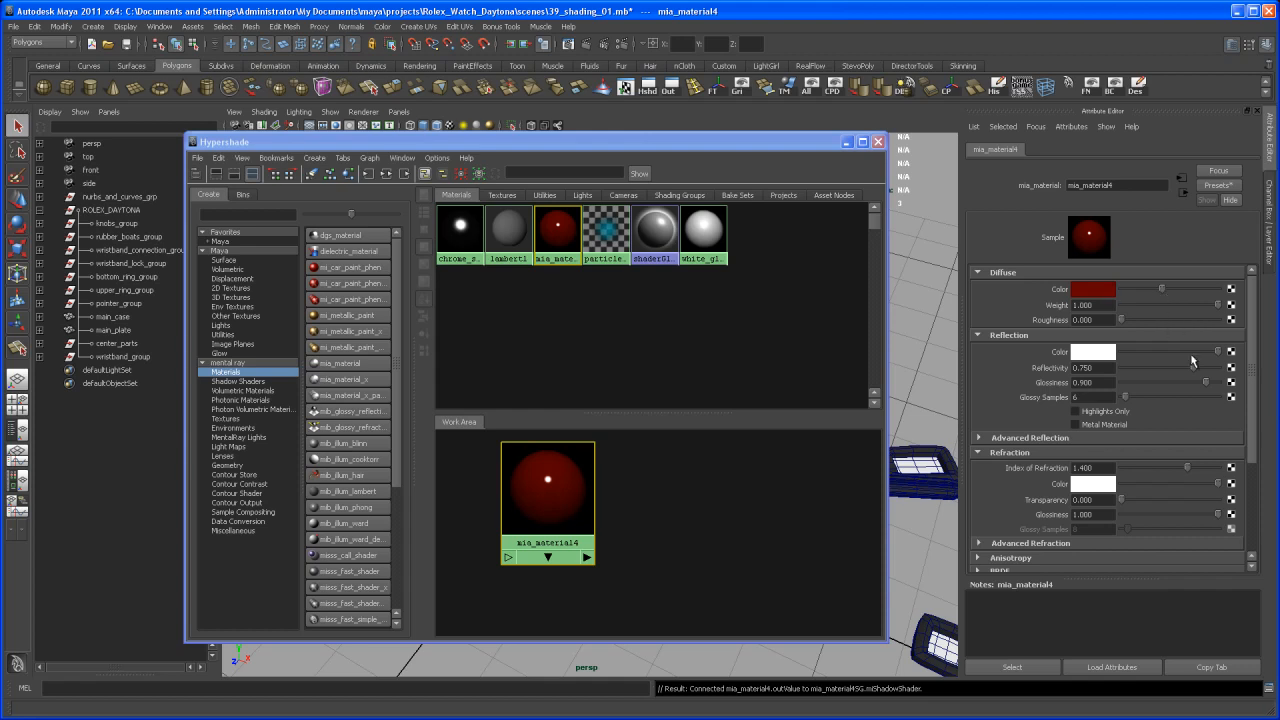
pyautogui.moveTo(1218, 354); pyautogui.dragTo(1194, 357)
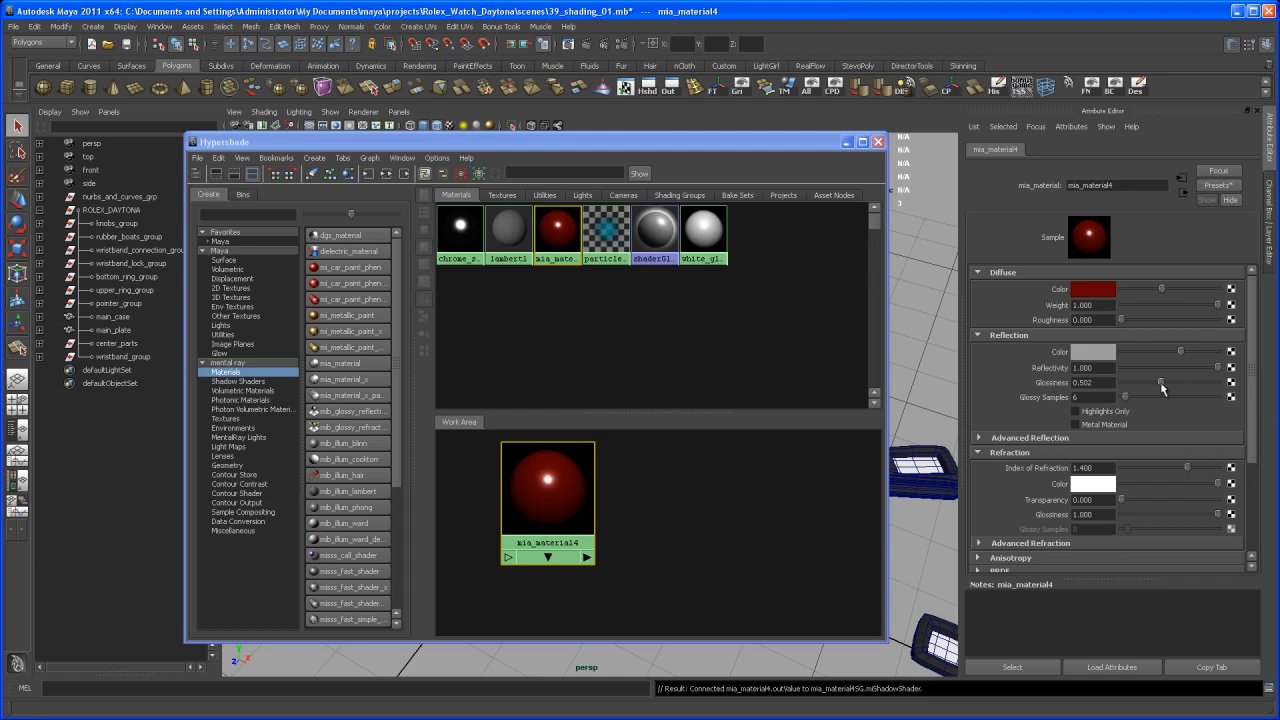
pyautogui.moveTo(1182, 385); pyautogui.dragTo(1178, 386)
# Rename the material red_glossy_shader and close the Hypershade
pyautogui.moveTo(1125, 187); pyautogui.dragTo(1034, 198)
pyautogui.write('red')
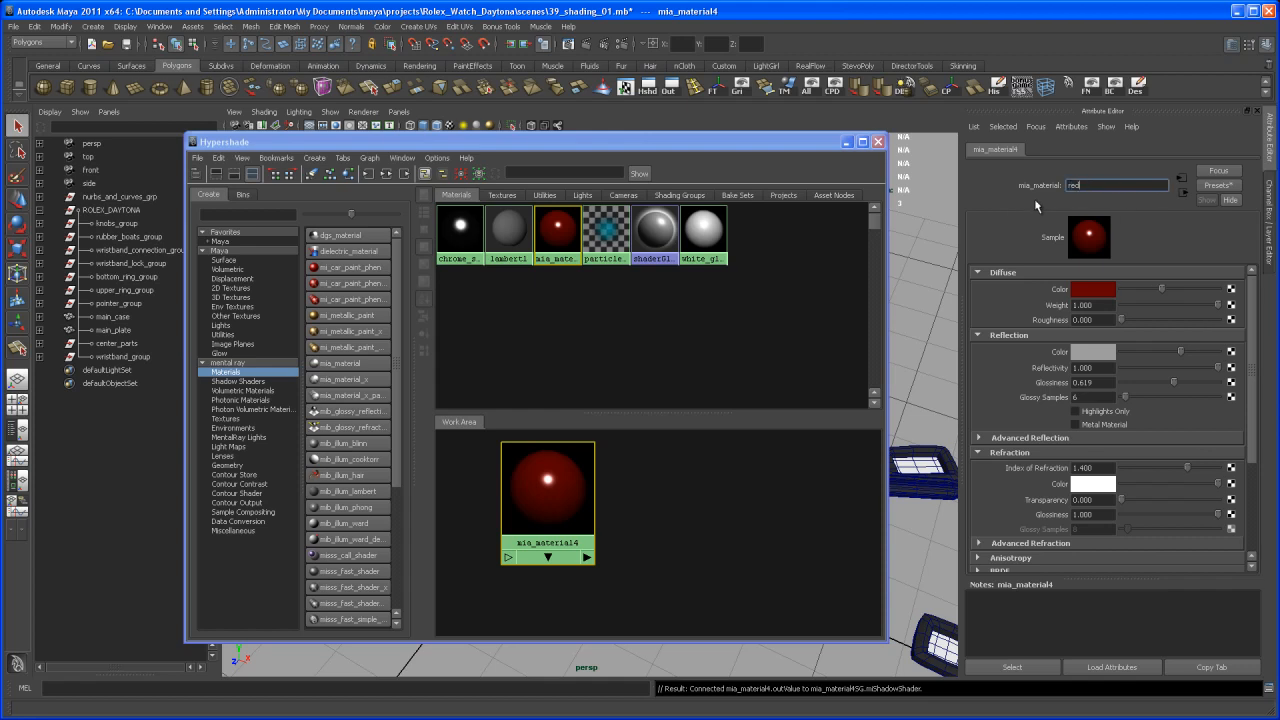
pyautogui.write('_glossy_shader')
pyautogui.press('Return')
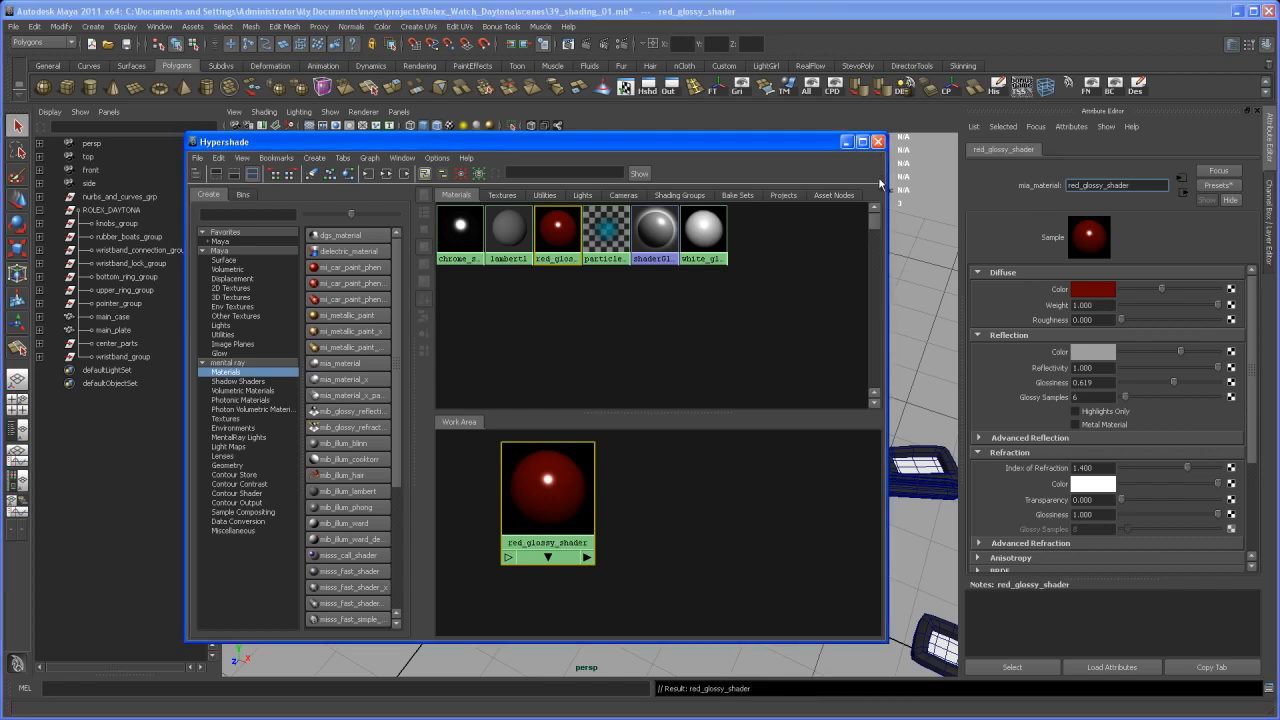
pyautogui.click(878, 142)
pyautogui.keyDown('alt'); pyautogui.moveTo(641, 436); pyautogui.dragTo(648, 477, button='right'); pyautogui.keyUp('alt')
pyautogui.keyDown('alt'); pyautogui.moveTo(648, 477); pyautogui.dragTo(646, 427); pyautogui.keyUp('alt')
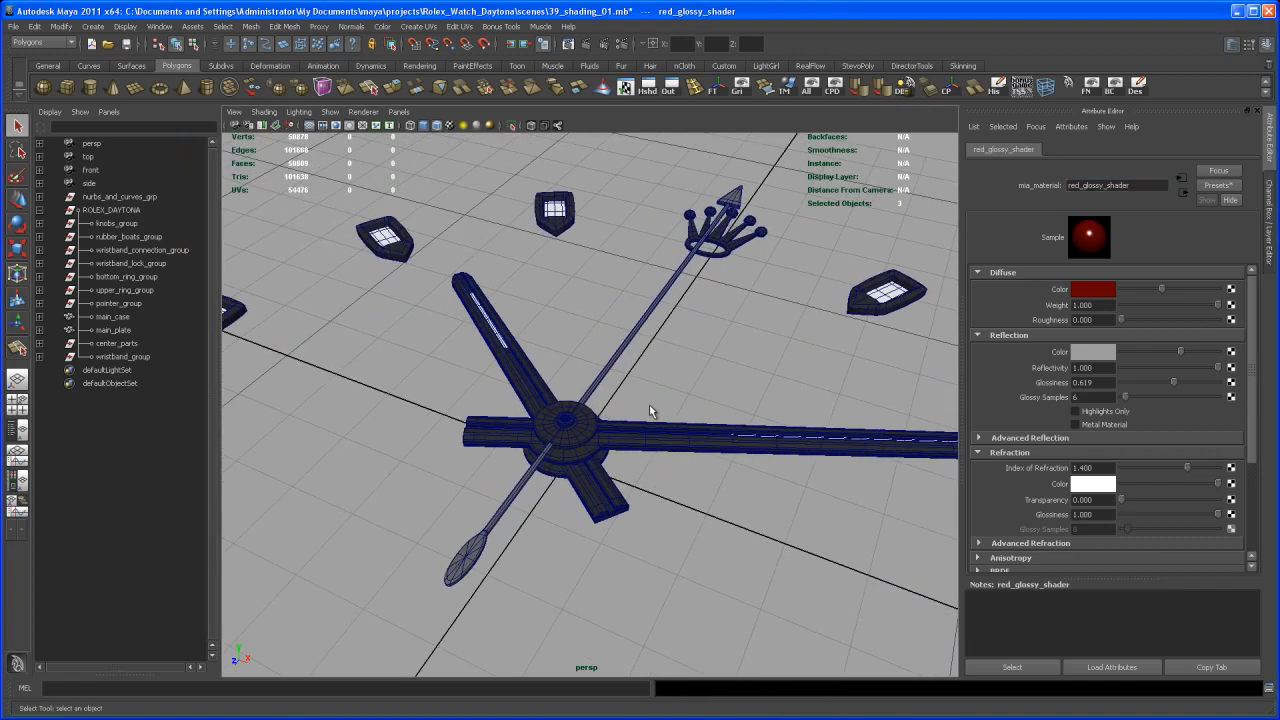
# Assign red_glossy_shader to the seconds hand and clear the selection
pyautogui.click(613, 367)
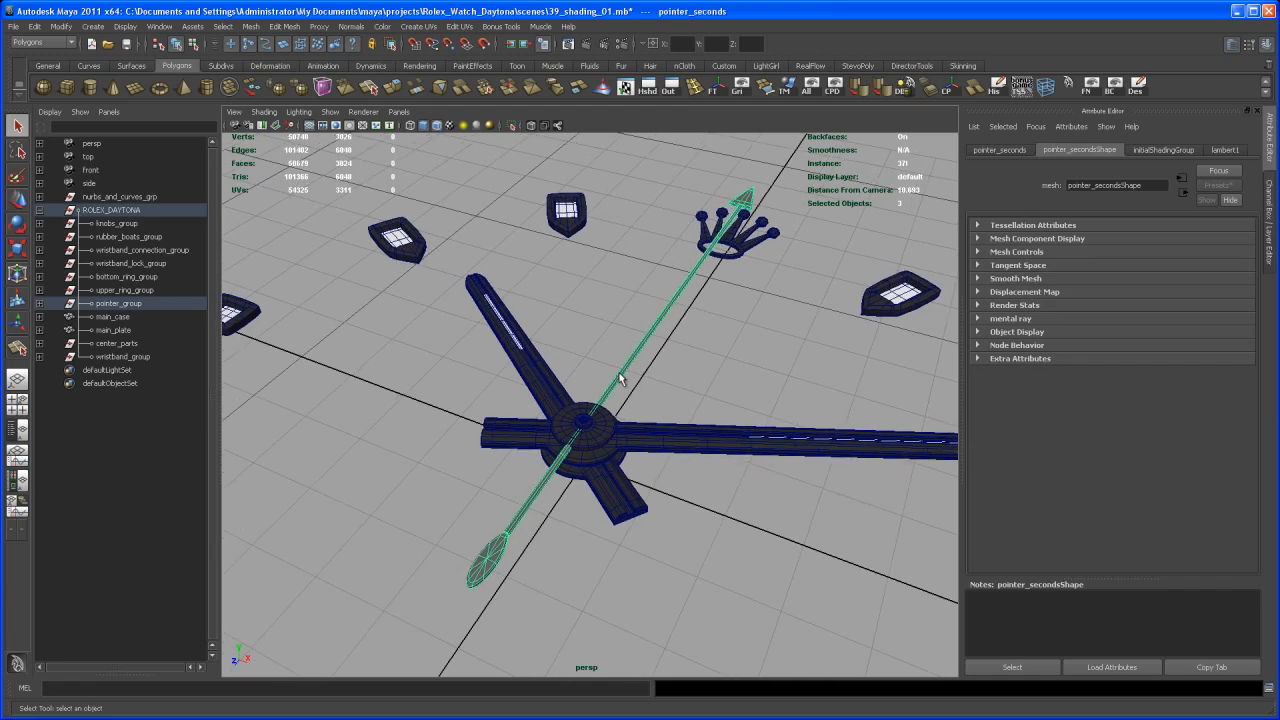
pyautogui.moveTo(620, 380); pyautogui.dragTo(711, 619, button='right')
pyautogui.click(726, 552)
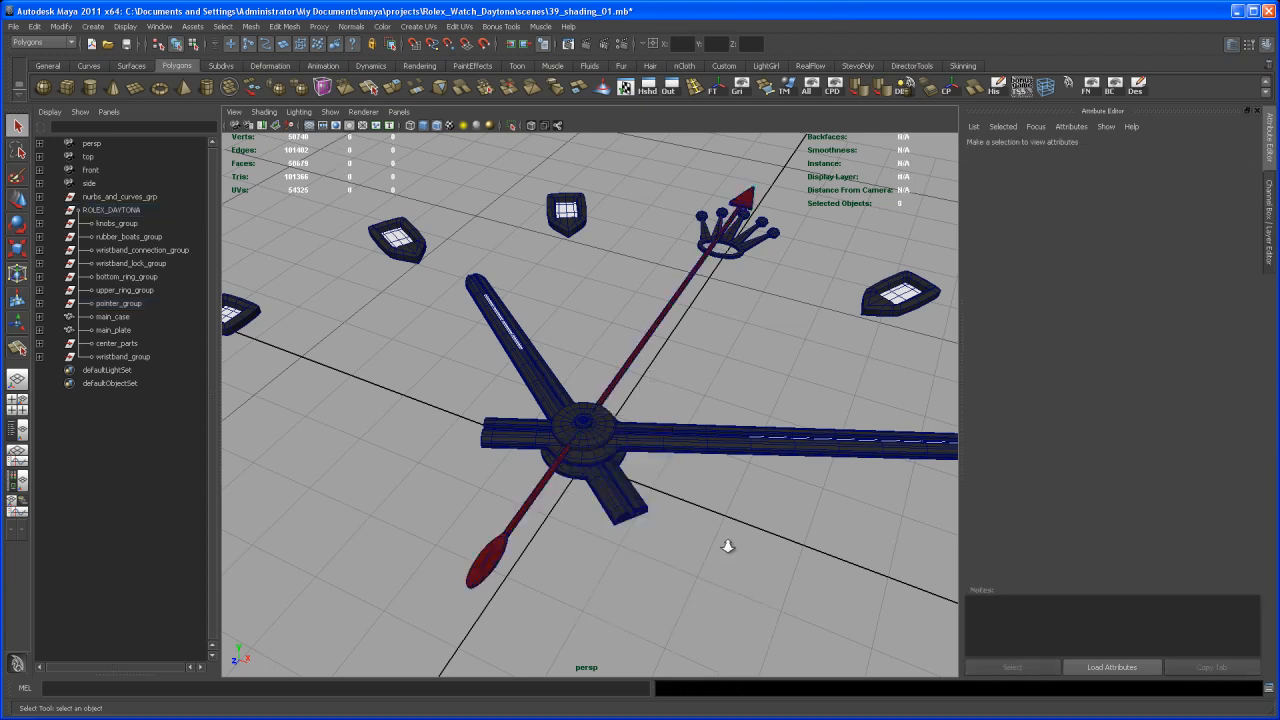
# Examine the shaded watch hands and hour markers from several distances and angles
pyautogui.keyDown('alt'); pyautogui.moveTo(729, 548); pyautogui.dragTo(671, 526, button='right'); pyautogui.keyUp('alt')
pyautogui.keyDown('alt'); pyautogui.moveTo(671, 526); pyautogui.dragTo(592, 462); pyautogui.keyUp('alt')
pyautogui.moveTo(513, 410); pyautogui.dragTo(694, 539)
pyautogui.keyDown('alt'); pyautogui.moveTo(696, 541); pyautogui.dragTo(566, 357, button='right'); pyautogui.keyUp('alt')
pyautogui.moveTo(393, 289); pyautogui.dragTo(732, 593)
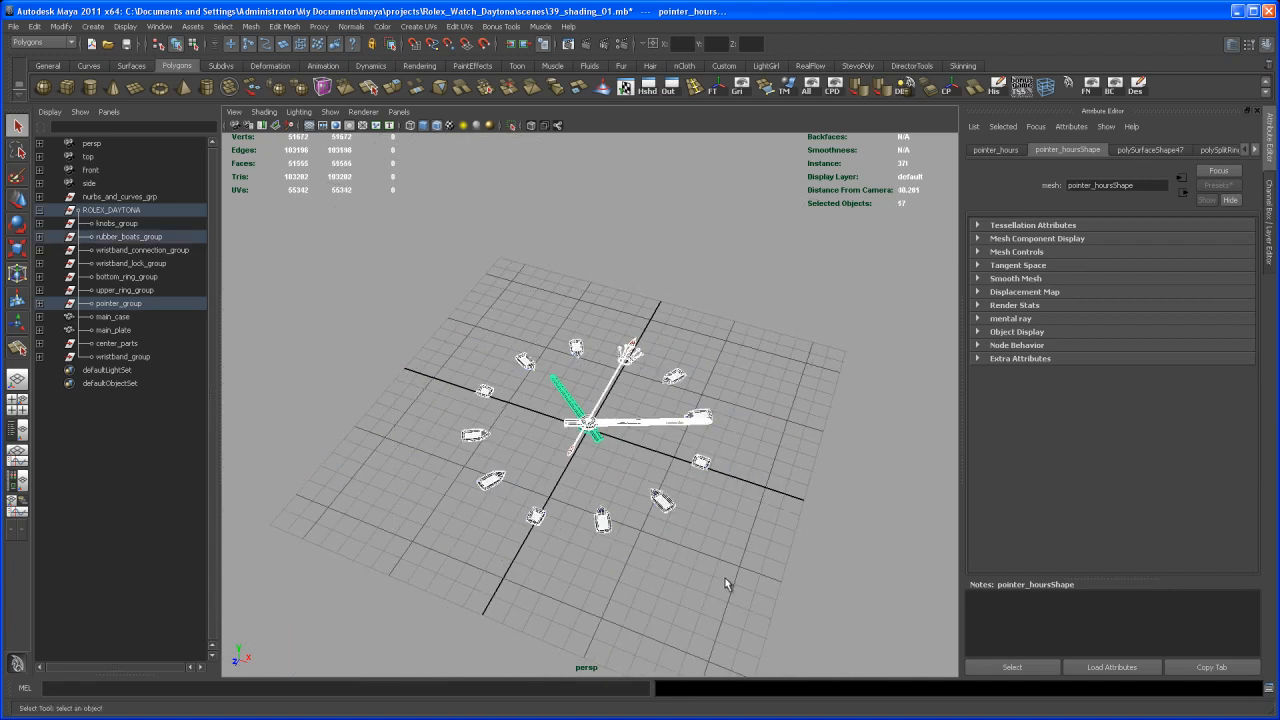
pyautogui.click(731, 543)
pyautogui.keyDown('alt'); pyautogui.moveTo(733, 538); pyautogui.dragTo(733, 540); pyautogui.keyUp('alt')
pyautogui.keyDown('alt'); pyautogui.moveTo(733, 540); pyautogui.dragTo(831, 476, button='right'); pyautogui.keyUp('alt')
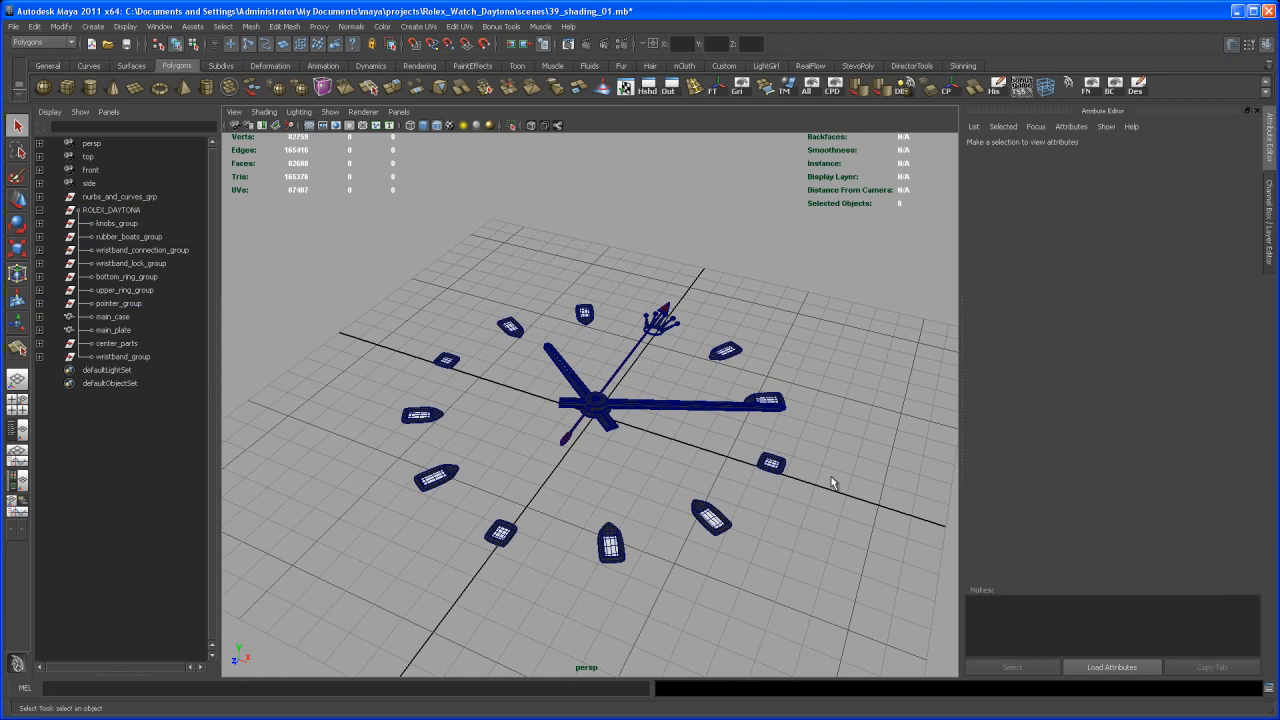
# Hide the pointers and rubber_boats display layers and show center_parts_layer
pyautogui.click(1271, 224)
pyautogui.keyDown('alt'); pyautogui.moveTo(1049, 400); pyautogui.dragTo(1094, 491); pyautogui.keyUp('alt')
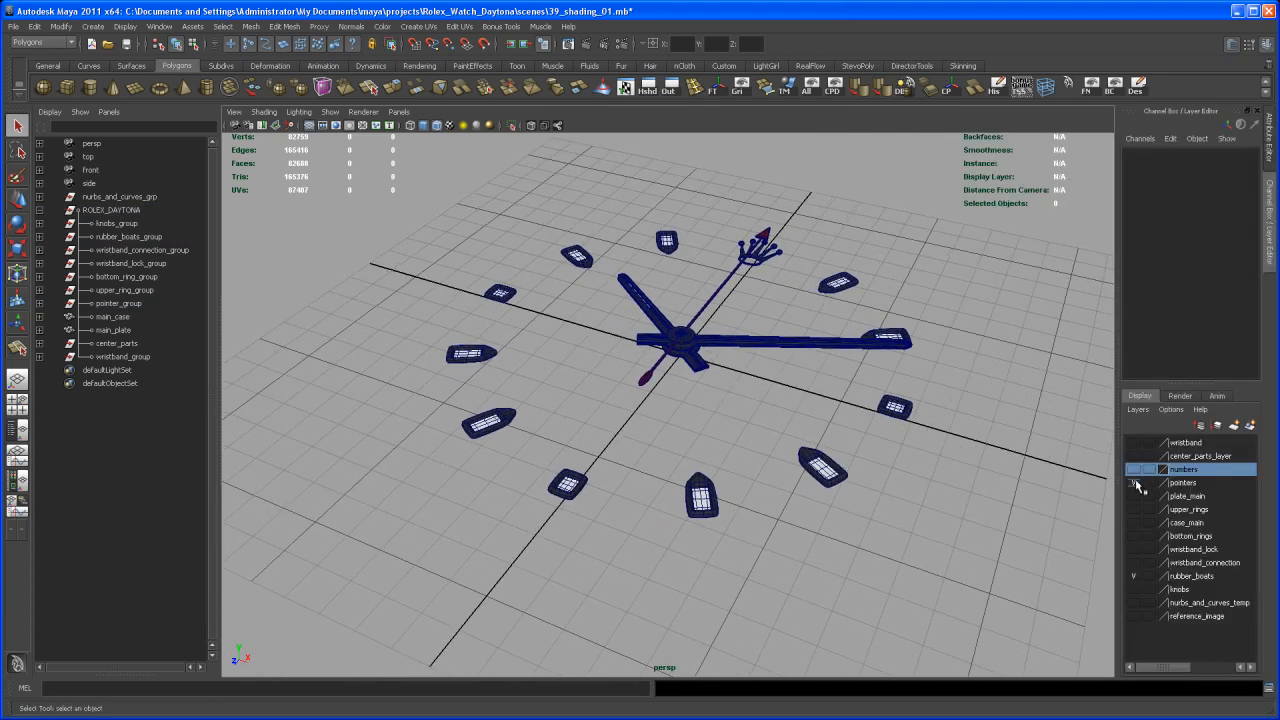
pyautogui.moveTo(1100, 490)
pyautogui.keyDown('alt'); pyautogui.mouseDown()
pyautogui.moveTo(1040, 505)
pyautogui.moveTo(1108, 497)
pyautogui.mouseUp(); pyautogui.keyUp('alt')
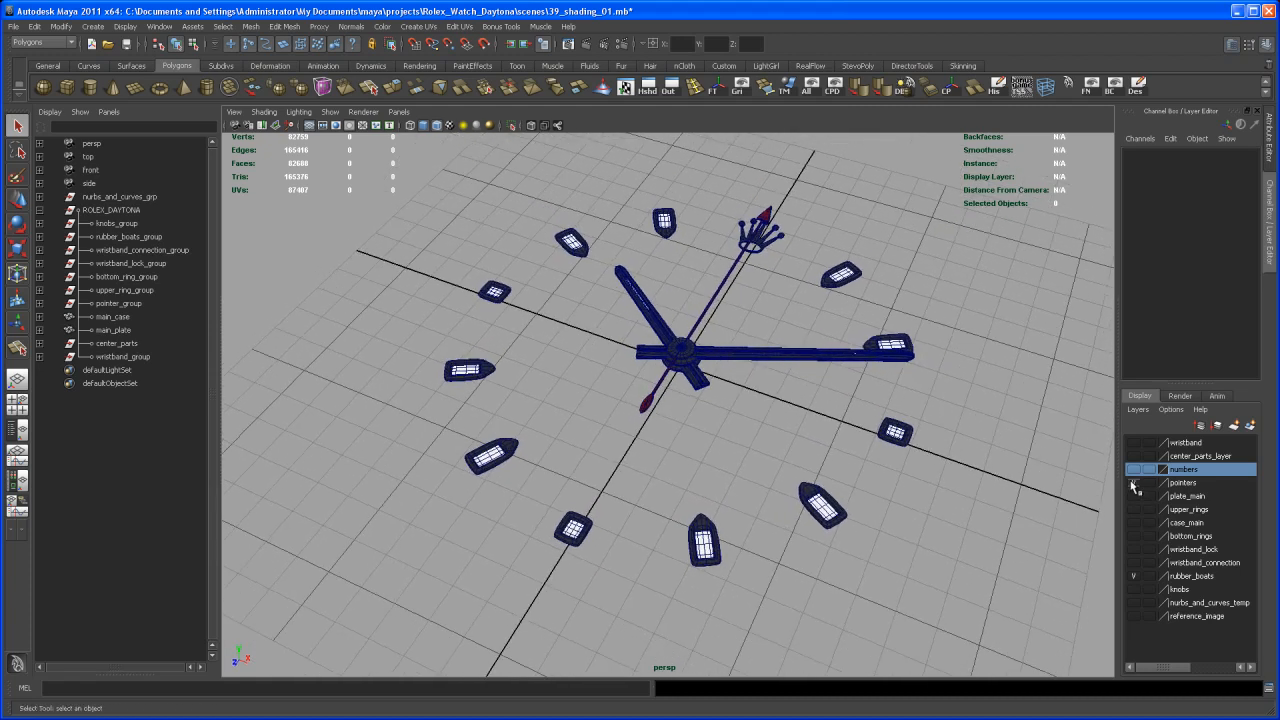
pyautogui.click(1133, 483)
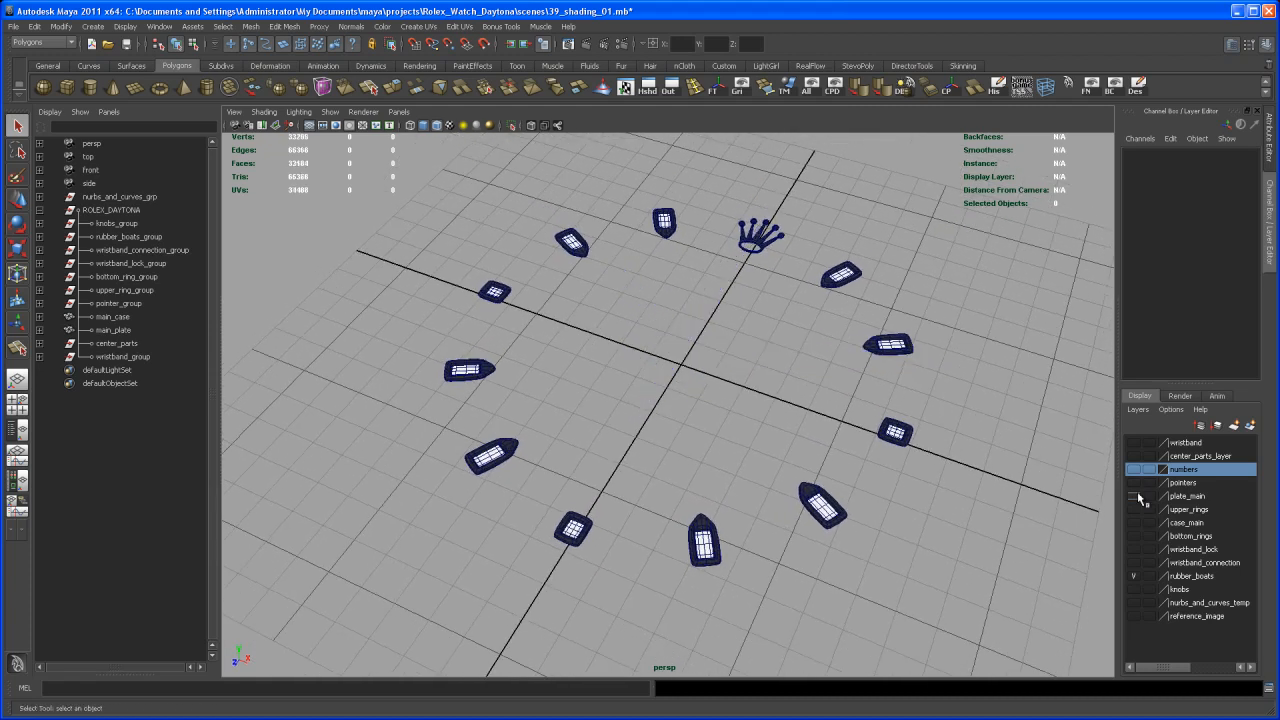
pyautogui.click(1134, 577)
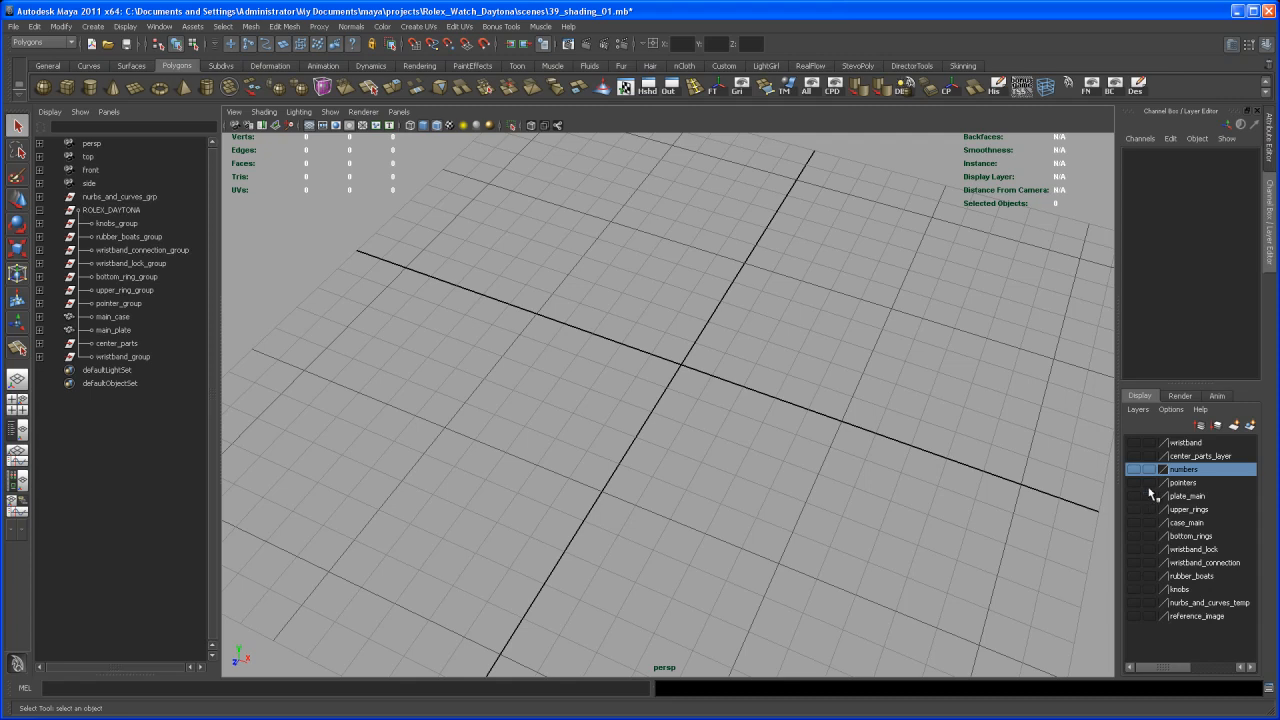
pyautogui.click(1134, 456)
# Select the right sub-dial's pointer and examine its long hand and round hub up close
pyautogui.moveTo(804, 490)
pyautogui.keyDown('alt'); pyautogui.mouseDown()
pyautogui.moveTo(823, 520)
pyautogui.moveTo(815, 503)
pyautogui.mouseUp(); pyautogui.keyUp('alt')
pyautogui.scroll(5, 741, 594)
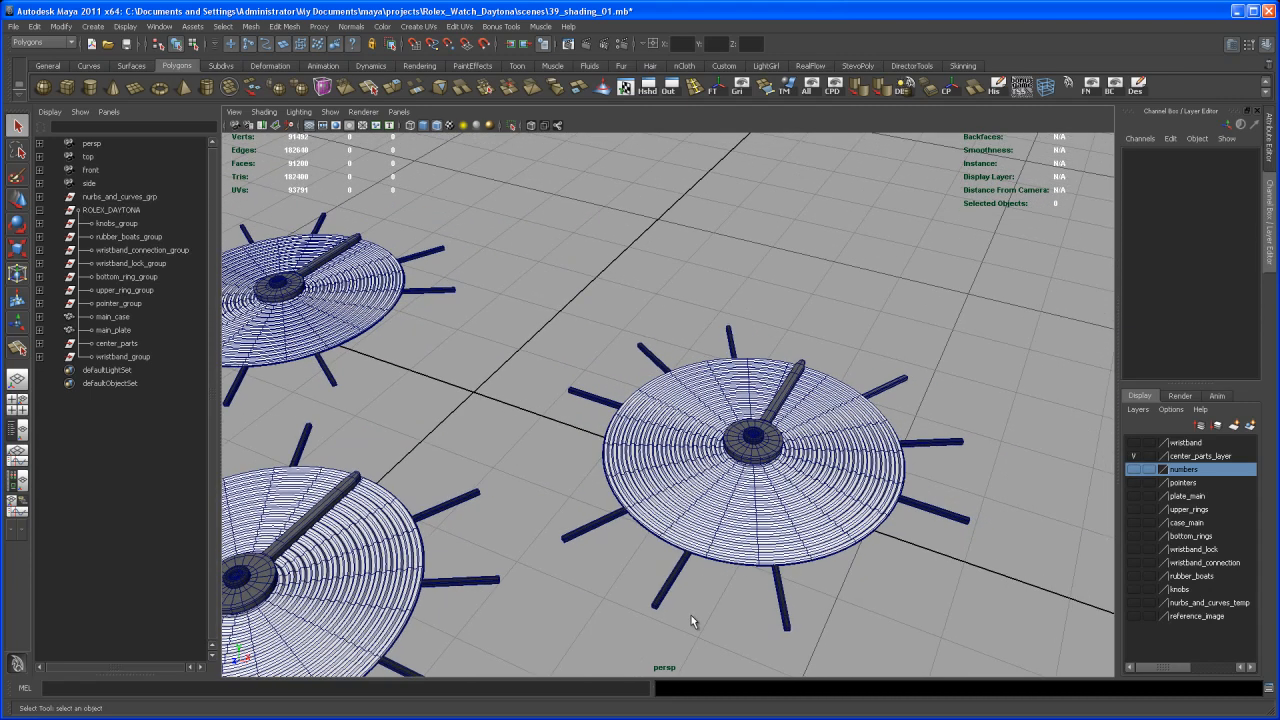
pyautogui.scroll(5, 743, 604)
pyautogui.click(680, 435)
pyautogui.scroll(3, 730, 515)
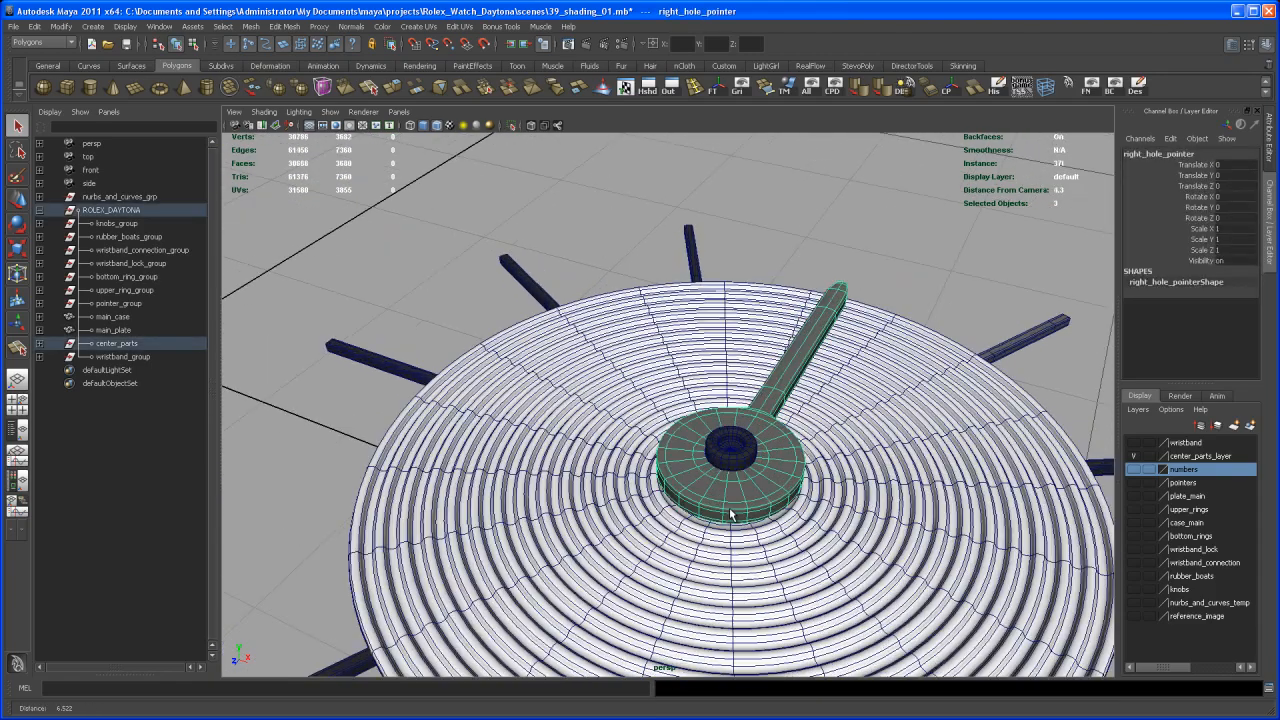
pyautogui.scroll(4, 733, 525)
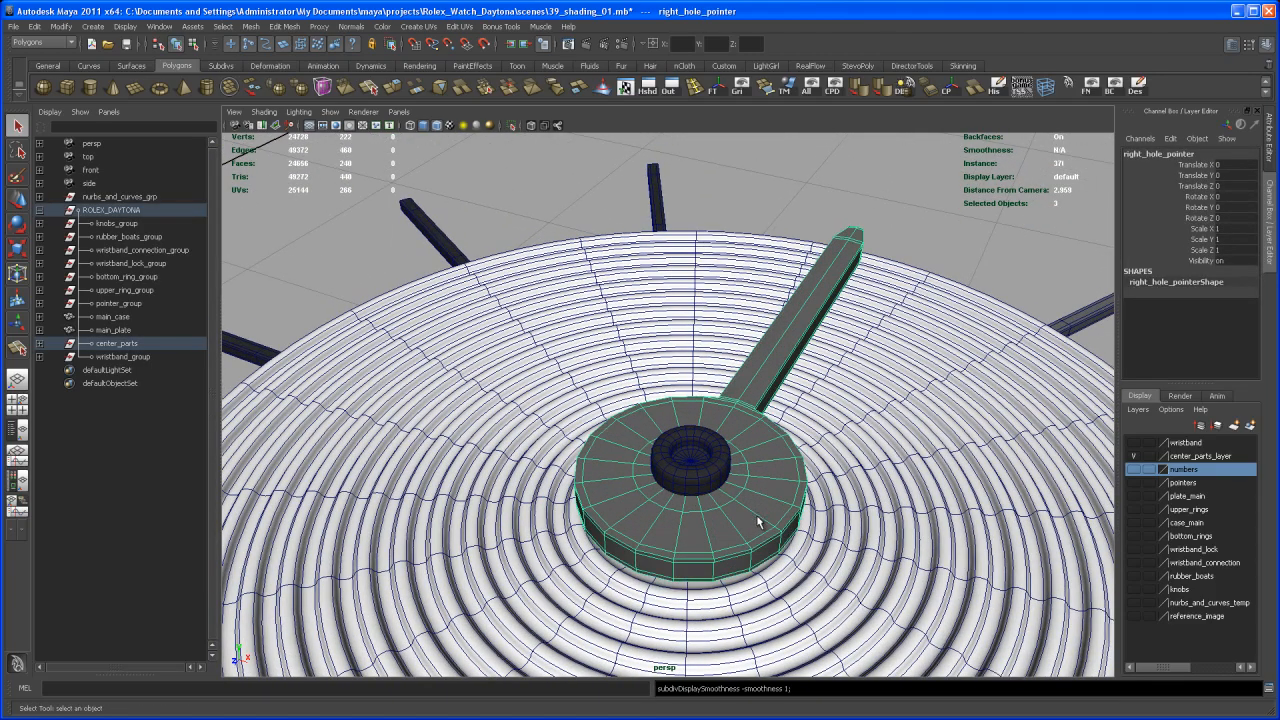
pyautogui.scroll(-2, 745, 508)
pyautogui.scroll(-2, 745, 507)
pyautogui.keyDown('alt'); pyautogui.moveTo(734, 491); pyautogui.dragTo(718, 520); pyautogui.keyUp('alt')
pyautogui.scroll(-2, 700, 512)
pyautogui.keyDown('alt'); pyautogui.moveTo(680, 502); pyautogui.dragTo(724, 476, button='middle'); pyautogui.keyUp('alt')
pyautogui.scroll(5, 726, 548)
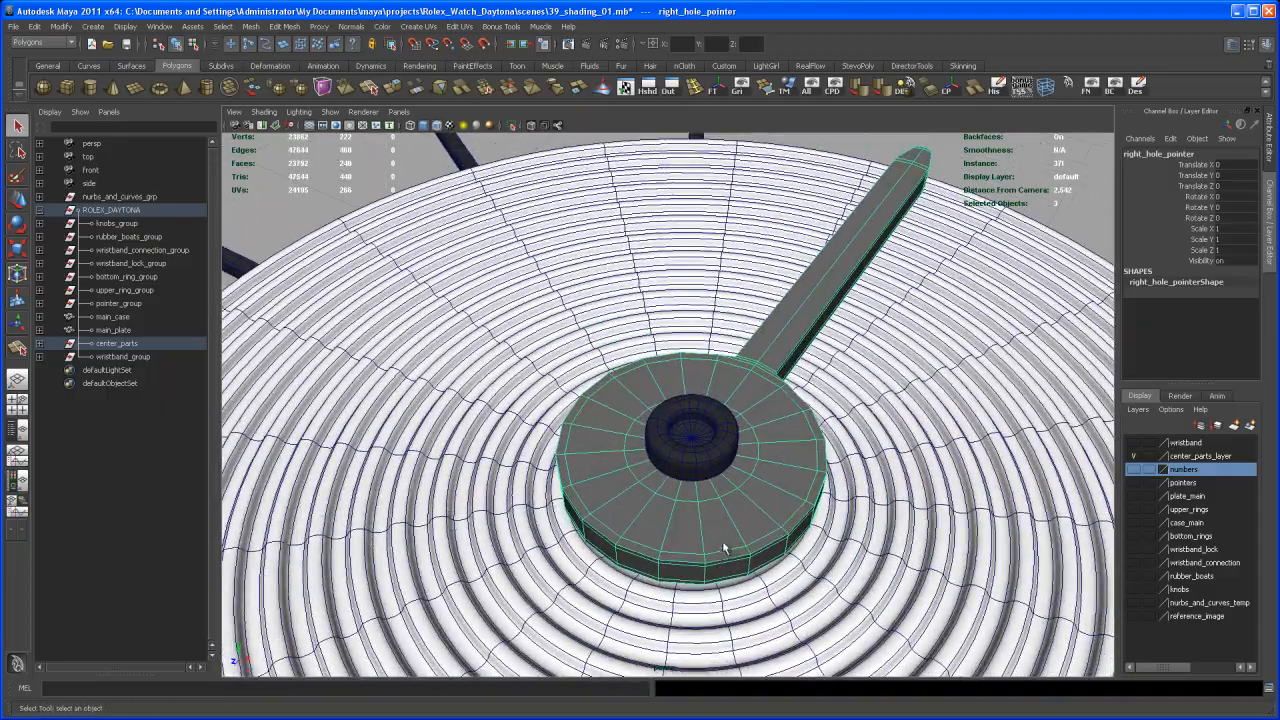
pyautogui.keyDown('alt'); pyautogui.moveTo(725, 548); pyautogui.dragTo(775, 503); pyautogui.keyUp('alt')
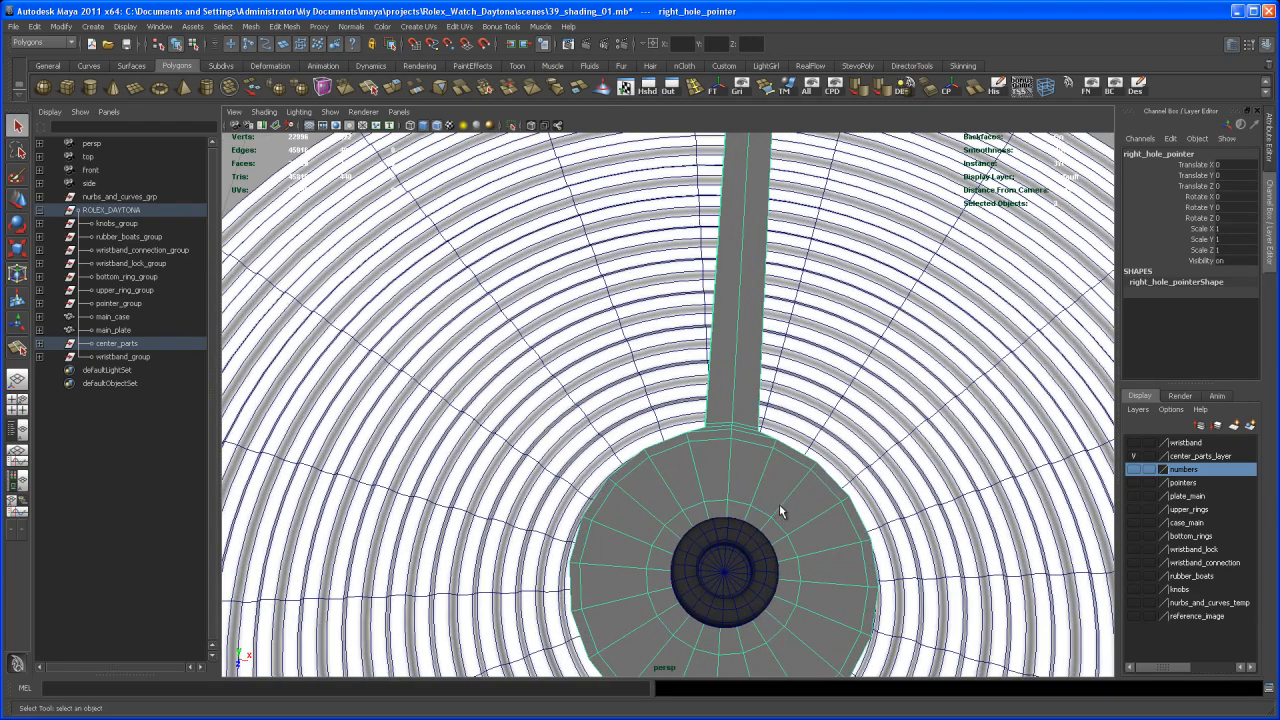
pyautogui.keyDown('alt'); pyautogui.moveTo(781, 510); pyautogui.dragTo(737, 480, button='right'); pyautogui.keyUp('alt')
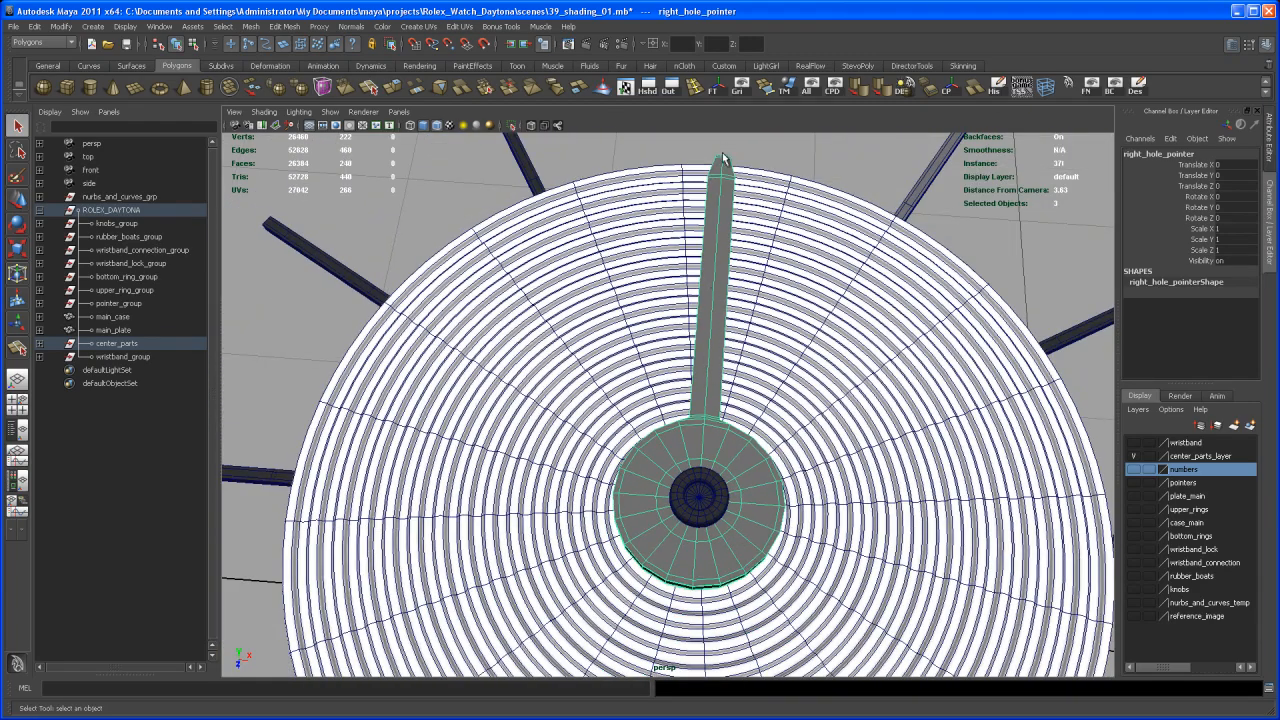
pyautogui.keyDown('alt'); pyautogui.moveTo(706, 406); pyautogui.dragTo(601, 418); pyautogui.keyUp('alt')
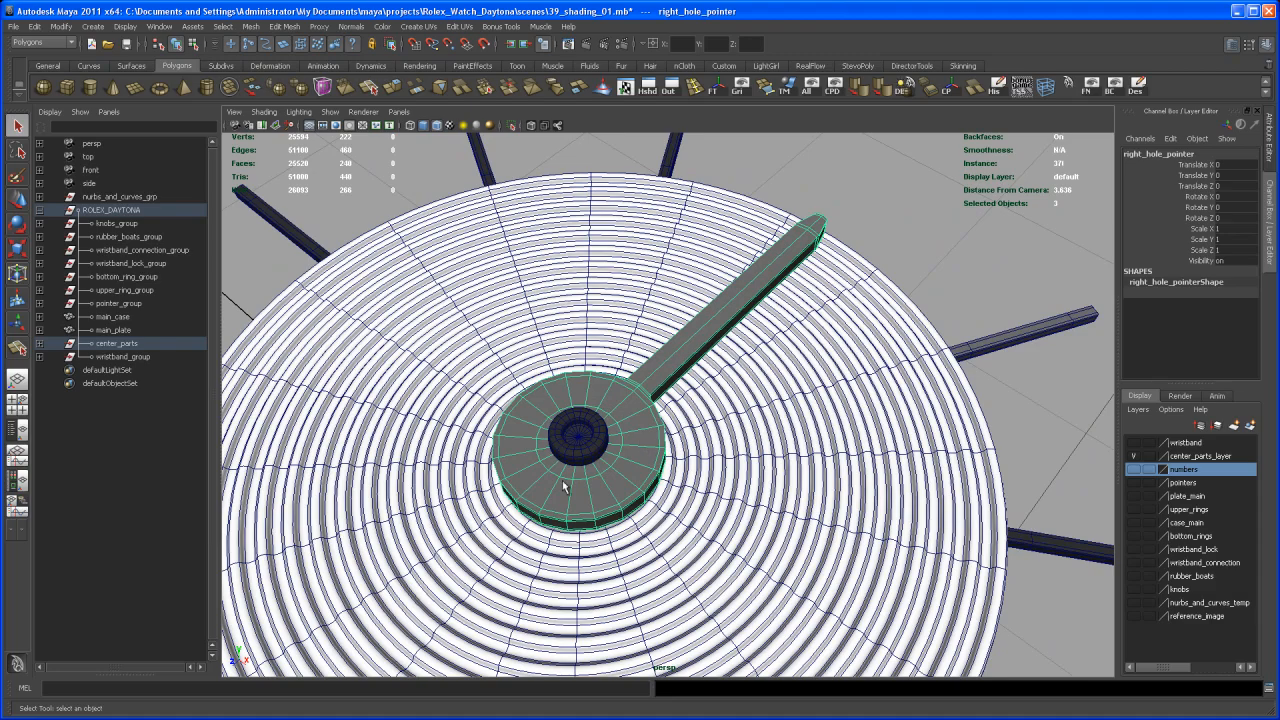
# Select the long hand's faces on the right sub-dial pointer, leaving out its round hub
pyautogui.keyDown('alt'); pyautogui.moveTo(615, 493); pyautogui.dragTo(677, 464, button='right'); pyautogui.keyUp('alt')
pyautogui.keyDown('alt'); pyautogui.moveTo(677, 464); pyautogui.dragTo(766, 463); pyautogui.keyUp('alt')
pyautogui.keyDown('alt'); pyautogui.moveTo(766, 463); pyautogui.dragTo(773, 338, button='right'); pyautogui.keyUp('alt')
pyautogui.moveTo(716, 207); pyautogui.dragTo(816, 447)
pyautogui.keyDown('alt'); pyautogui.moveTo(815, 452); pyautogui.dragTo(792, 410, button='middle'); pyautogui.keyUp('alt')
pyautogui.keyDown('alt'); pyautogui.moveTo(792, 410); pyautogui.dragTo(815, 520, button='right'); pyautogui.keyUp('alt')
pyautogui.keyDown('alt'); pyautogui.moveTo(815, 520); pyautogui.dragTo(929, 443); pyautogui.keyUp('alt')
pyautogui.keyDown('alt'); pyautogui.moveTo(929, 443); pyautogui.dragTo(820, 345, button='right'); pyautogui.keyUp('alt')
pyautogui.keyDown('alt'); pyautogui.moveTo(820, 345); pyautogui.dragTo(795, 570, button='middle'); pyautogui.keyUp('alt')
pyautogui.keyDown('alt'); pyautogui.moveTo(795, 570); pyautogui.dragTo(858, 490, button='right'); pyautogui.keyUp('alt')
pyautogui.keyDown('alt'); pyautogui.moveTo(858, 490); pyautogui.dragTo(740, 481, button='middle'); pyautogui.keyUp('alt')
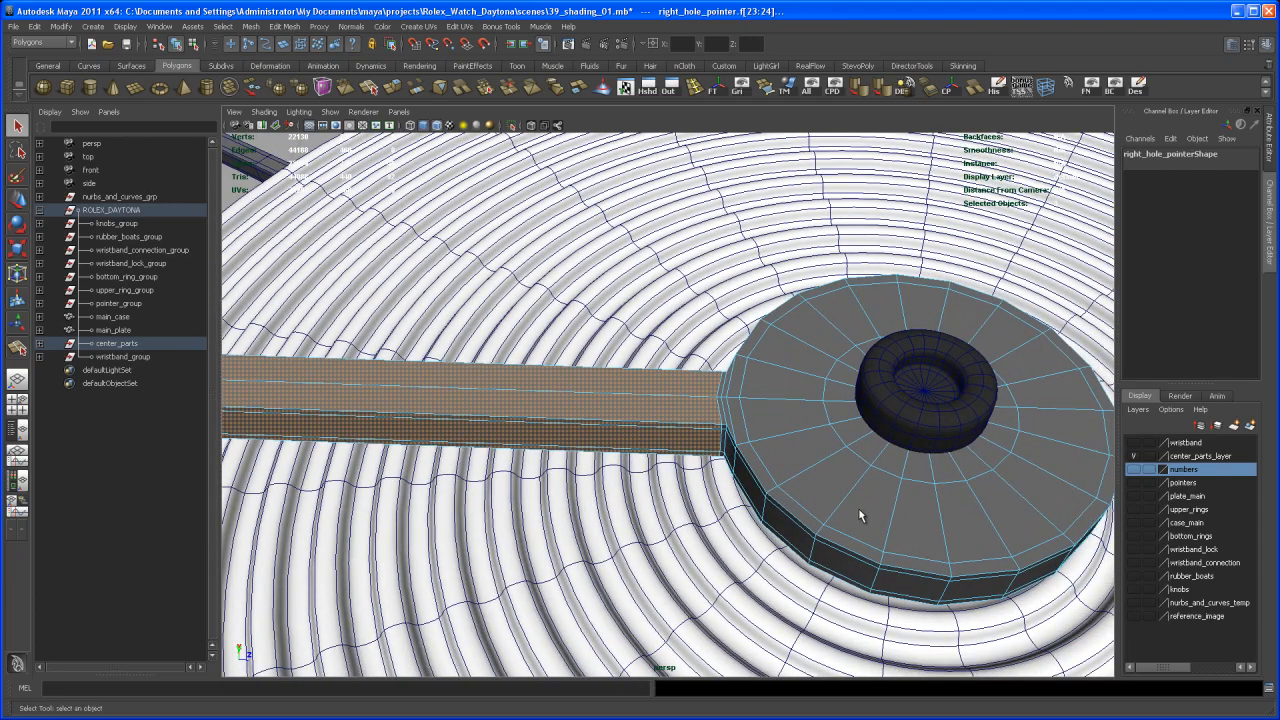
pyautogui.keyDown('alt'); pyautogui.moveTo(945, 541); pyautogui.dragTo(857, 486, button='right'); pyautogui.keyUp('alt')
pyautogui.keyDown('alt'); pyautogui.moveTo(857, 486); pyautogui.dragTo(764, 417, button='middle'); pyautogui.keyUp('alt')
pyautogui.keyDown('alt'); pyautogui.moveTo(829, 489); pyautogui.dragTo(893, 505, button='right'); pyautogui.keyUp('alt')
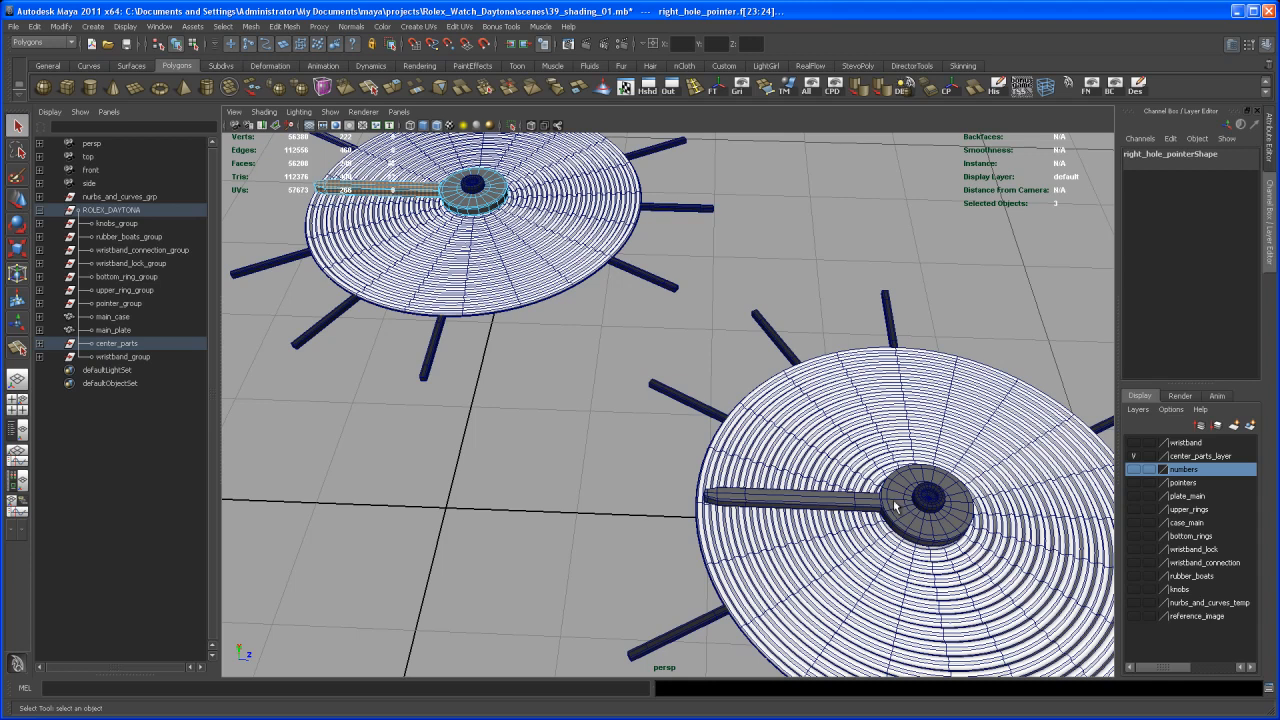
# Switch the bottom sub-dial pointer to face selection and select its long hand's faces
pyautogui.rightClick(842, 505)
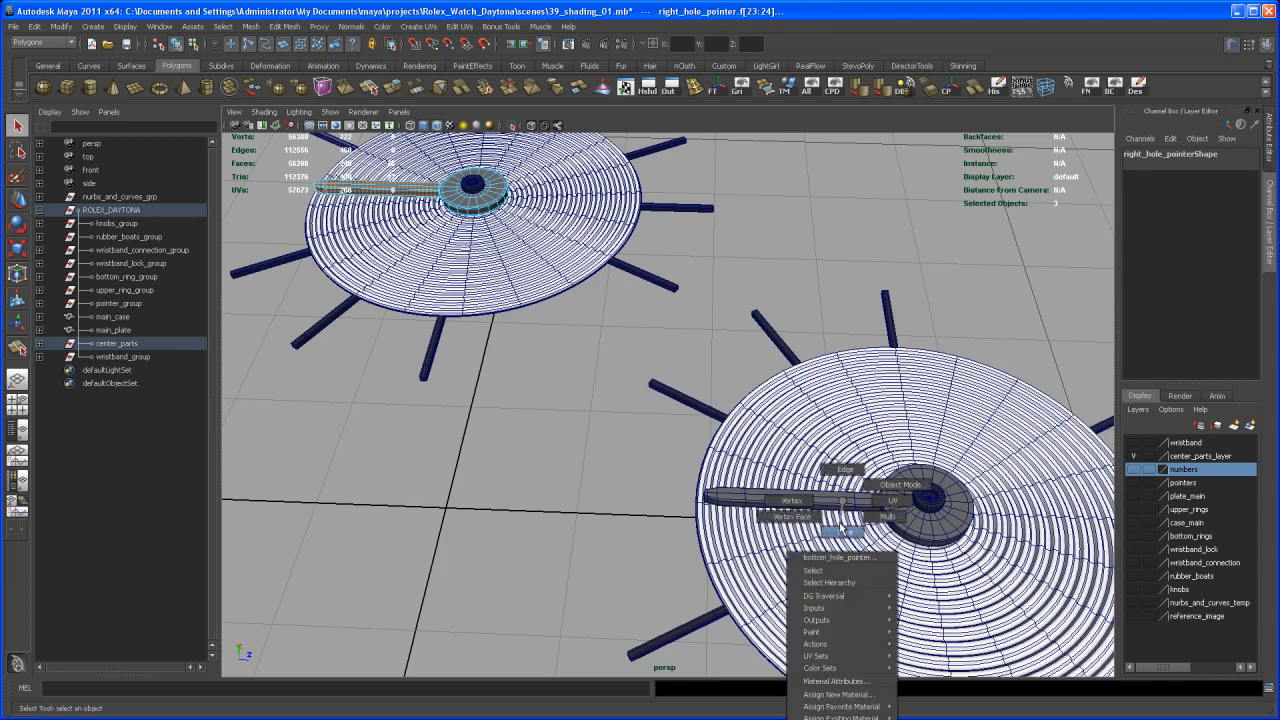
pyautogui.click(843, 527)
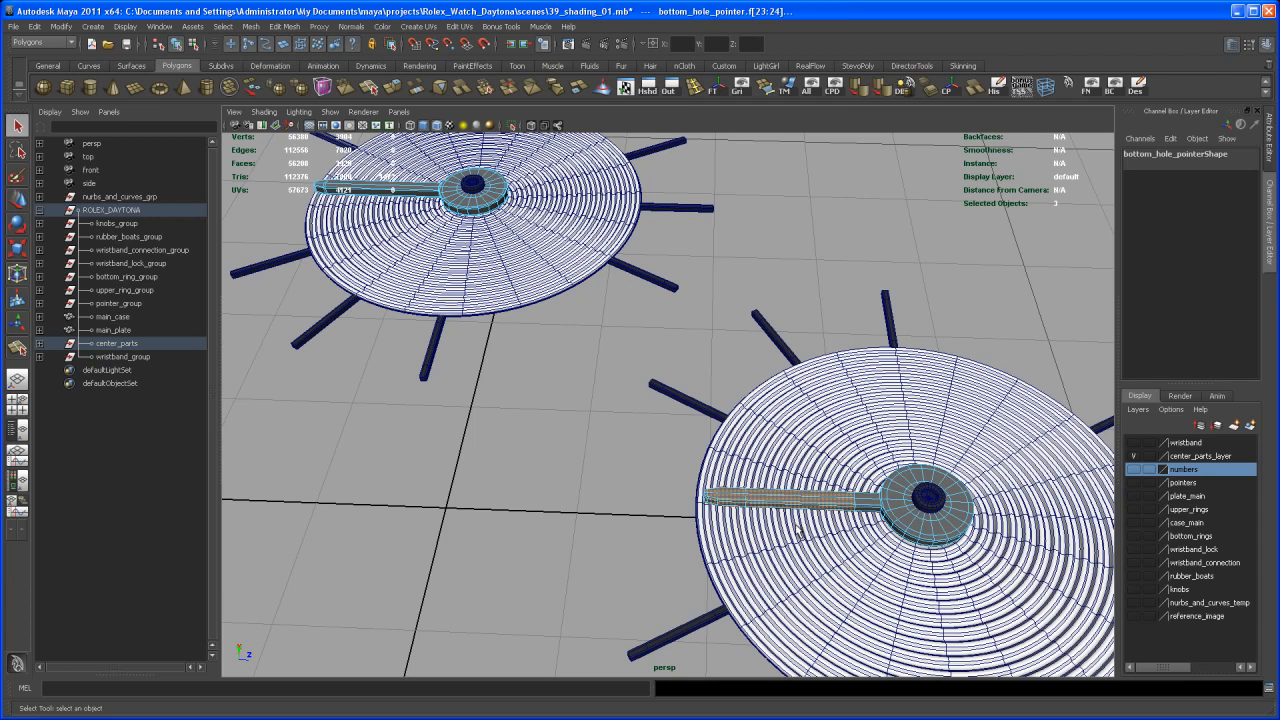
pyautogui.moveTo(886, 509); pyautogui.dragTo(672, 525, button='right')
pyautogui.keyDown('alt'); pyautogui.moveTo(672, 525); pyautogui.dragTo(769, 407, button='middle'); pyautogui.keyUp('alt')
pyautogui.keyDown('shift'); pyautogui.click(580, 540); pyautogui.keyUp('shift')
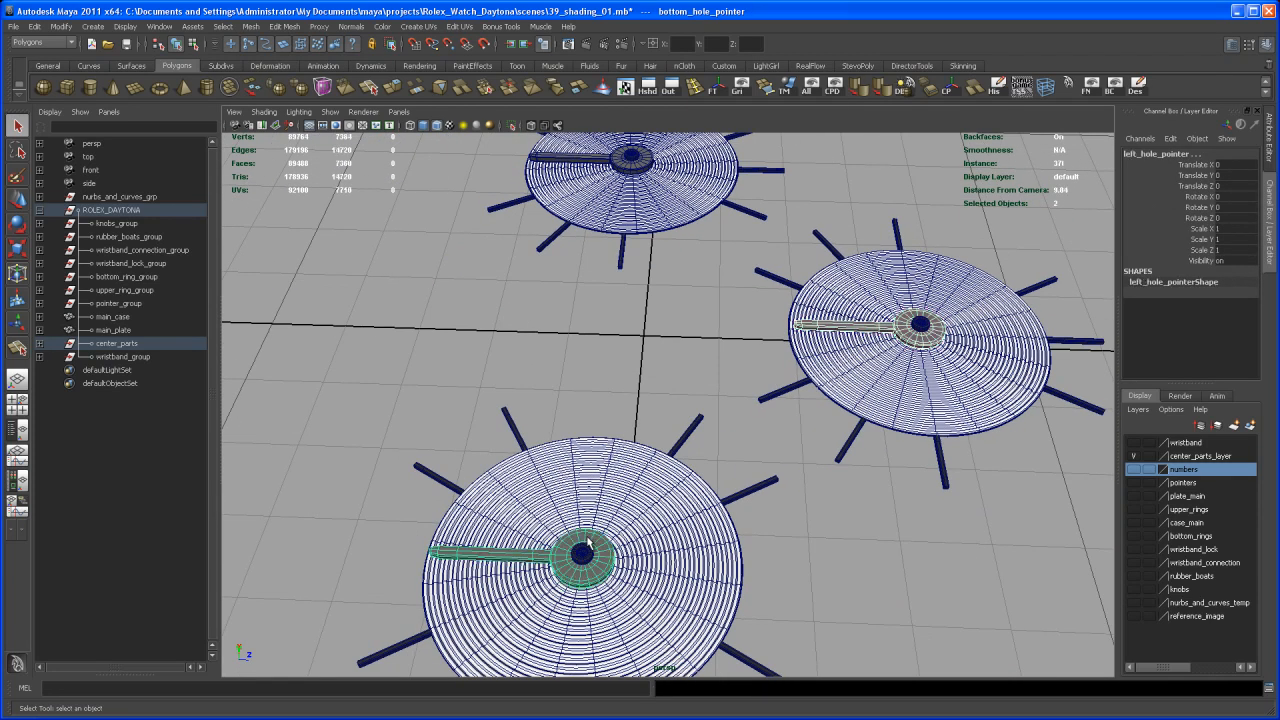
pyautogui.keyDown('alt'); pyautogui.moveTo(759, 514); pyautogui.dragTo(690, 562, button='middle'); pyautogui.keyUp('alt')
pyautogui.keyDown('alt'); pyautogui.moveTo(690, 562); pyautogui.dragTo(706, 456, button='right'); pyautogui.keyUp('alt')
pyautogui.click(691, 410)
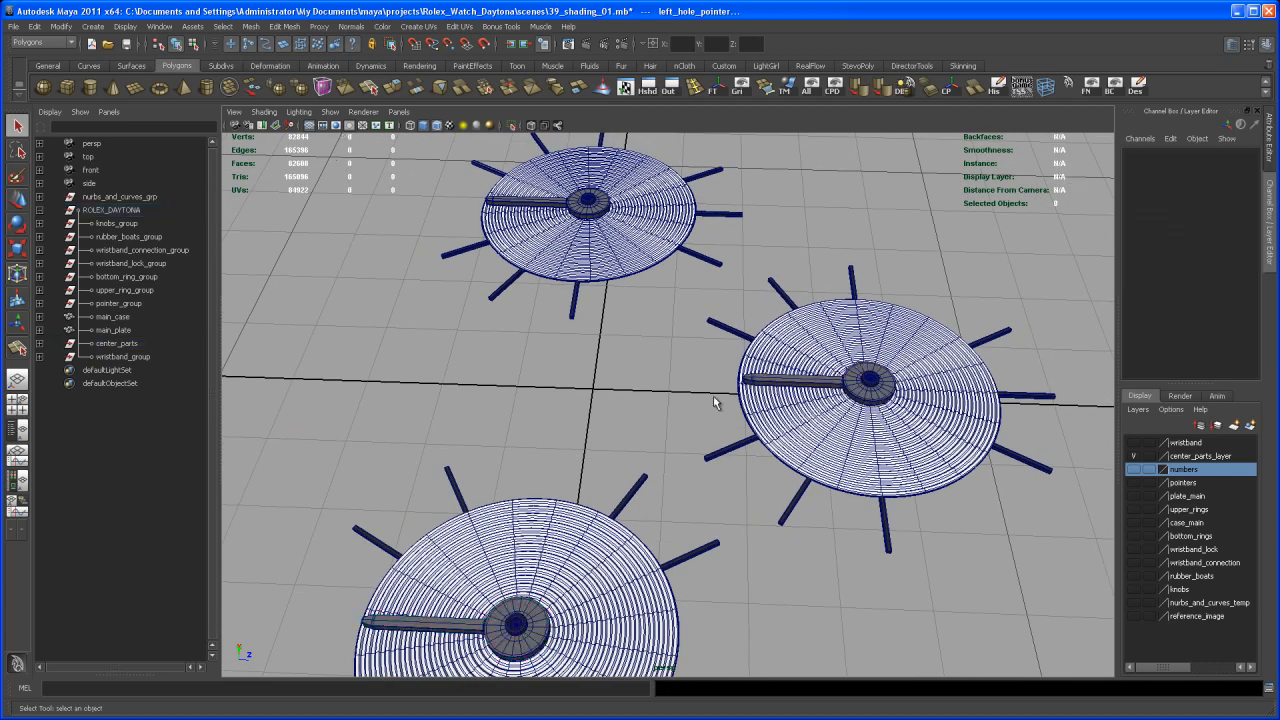
# Select the long hands' faces on the bottom and left sub-dial pointers, leaving out the round hubs
pyautogui.moveTo(775, 385); pyautogui.dragTo(776, 409, button='right')
pyautogui.moveTo(764, 325); pyautogui.dragTo(786, 430)
pyautogui.keyDown('alt'); pyautogui.moveTo(635, 545); pyautogui.dragTo(634, 468, button='middle'); pyautogui.keyUp('alt')
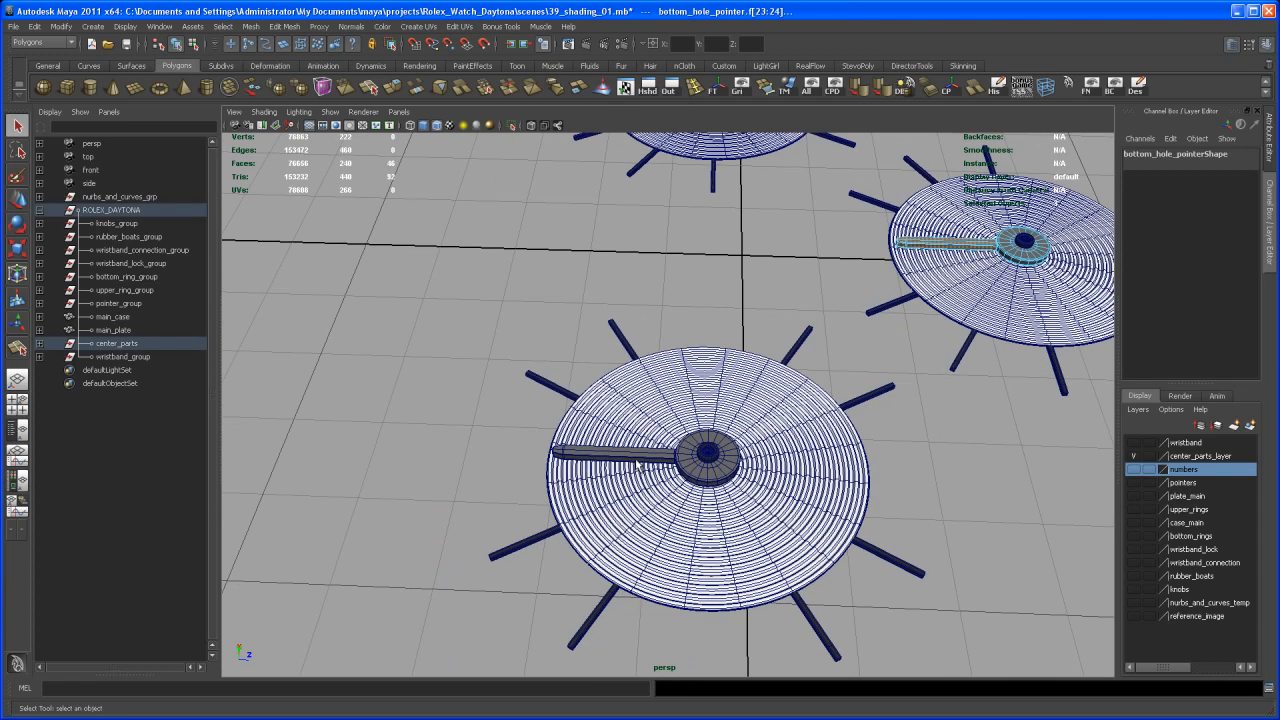
pyautogui.moveTo(648, 457); pyautogui.dragTo(618, 457, button='right')
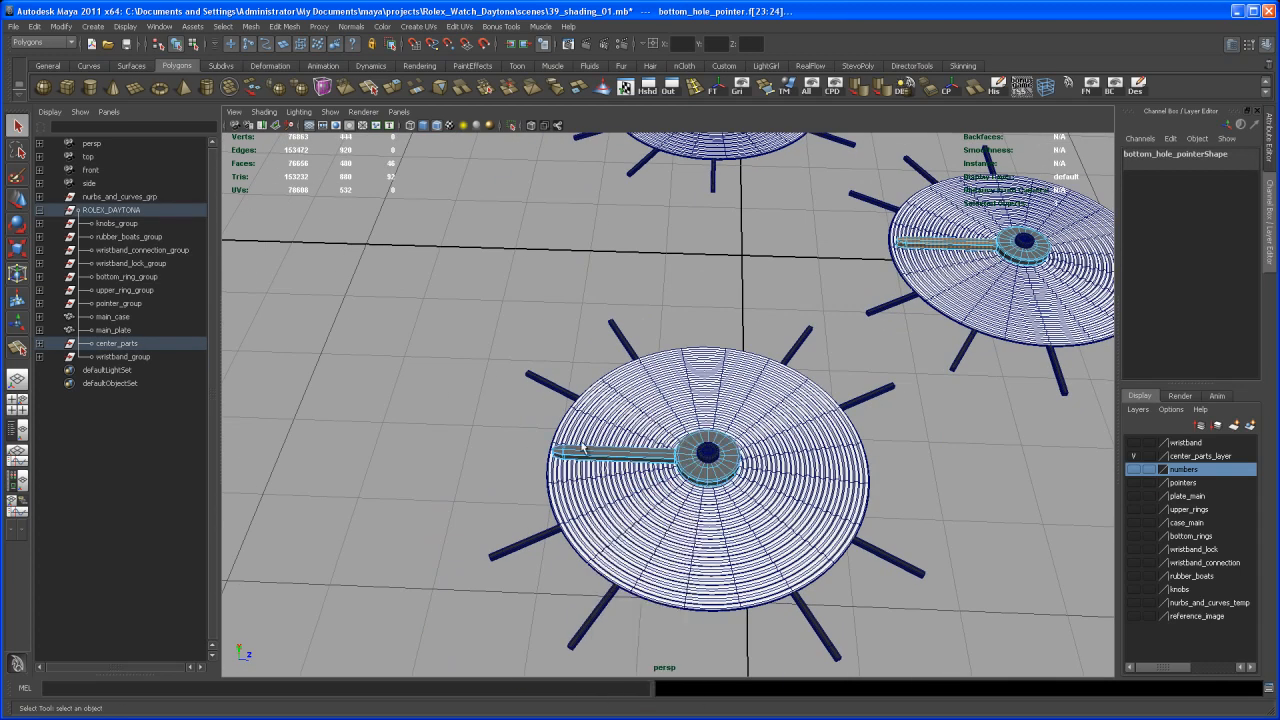
pyautogui.keyDown('shift'); pyautogui.moveTo(595, 509); pyautogui.dragTo(597, 511); pyautogui.keyUp('shift')
pyautogui.keyDown('alt'); pyautogui.moveTo(699, 374); pyautogui.dragTo(668, 574, button='middle'); pyautogui.keyUp('alt')
pyautogui.keyDown('alt'); pyautogui.moveTo(668, 574); pyautogui.dragTo(743, 529, button='right'); pyautogui.keyUp('alt')
pyautogui.keyDown('alt'); pyautogui.moveTo(678, 438); pyautogui.dragTo(662, 606, button='middle'); pyautogui.keyUp('alt')
pyautogui.keyDown('alt'); pyautogui.moveTo(662, 608); pyautogui.dragTo(738, 563, button='right'); pyautogui.keyUp('alt')
pyautogui.keyDown('alt'); pyautogui.moveTo(640, 491); pyautogui.dragTo(748, 451, button='middle'); pyautogui.keyUp('alt')
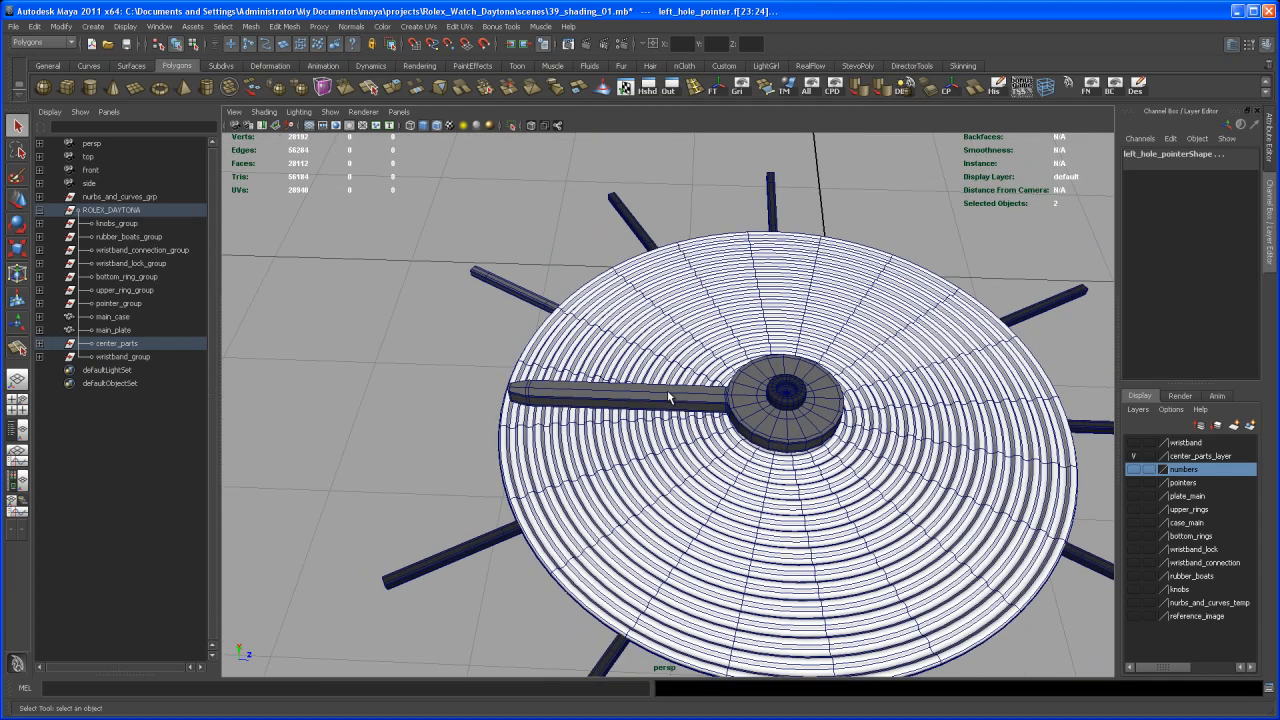
# Complete the face selection on all three sub-dial pointers so it covers the long hands up to the round hubs
pyautogui.moveTo(670, 396); pyautogui.dragTo(671, 420, button='right')
pyautogui.keyDown('shift'); pyautogui.moveTo(486, 384); pyautogui.dragTo(656, 484); pyautogui.keyUp('shift')
pyautogui.keyDown('alt'); pyautogui.moveTo(777, 495); pyautogui.dragTo(636, 443, button='right'); pyautogui.keyUp('alt')
pyautogui.keyDown('alt'); pyautogui.moveTo(812, 566); pyautogui.dragTo(608, 424, button='middle'); pyautogui.keyUp('alt')
pyautogui.keyDown('alt'); pyautogui.moveTo(620, 480); pyautogui.dragTo(834, 634, button='right'); pyautogui.keyUp('alt')
pyautogui.keyDown('alt'); pyautogui.moveTo(670, 450); pyautogui.dragTo(676, 557, button='middle'); pyautogui.keyUp('alt')
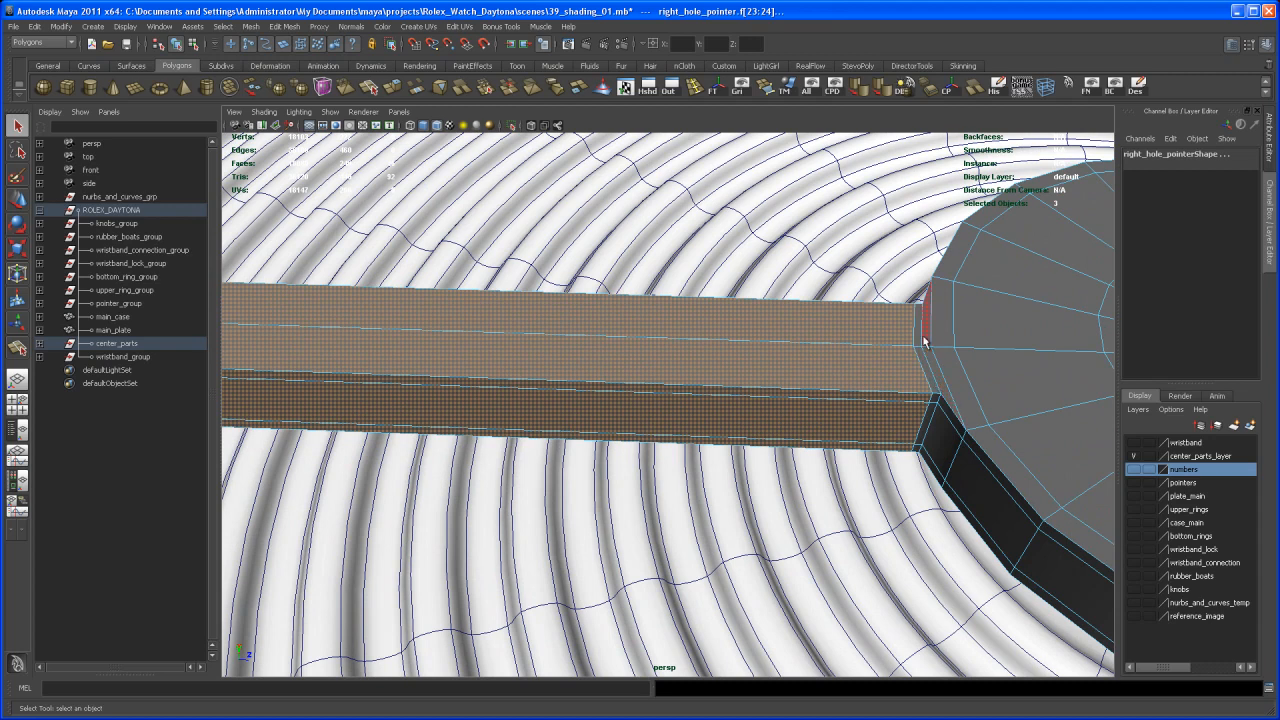
pyautogui.moveTo(761, 366); pyautogui.dragTo(823, 354, button='right')
pyautogui.press('f')
pyautogui.keyDown('alt'); pyautogui.moveTo(637, 403); pyautogui.dragTo(850, 145, button='middle'); pyautogui.keyUp('alt')
pyautogui.keyDown('alt'); pyautogui.moveTo(850, 145); pyautogui.dragTo(780, 290, button='right'); pyautogui.keyUp('alt')
pyautogui.keyDown('alt'); pyautogui.moveTo(780, 290); pyautogui.dragTo(743, 420, button='middle'); pyautogui.keyUp('alt')
pyautogui.keyDown('alt'); pyautogui.moveTo(743, 420); pyautogui.dragTo(900, 310, button='right'); pyautogui.keyUp('alt')
pyautogui.keyDown('alt'); pyautogui.moveTo(900, 310); pyautogui.dragTo(809, 474, button='middle'); pyautogui.keyUp('alt')
pyautogui.keyDown('alt'); pyautogui.moveTo(809, 474); pyautogui.dragTo(762, 354, button='right'); pyautogui.keyUp('alt')
pyautogui.moveTo(762, 354)
pyautogui.keyDown('alt'); pyautogui.mouseDown(button='middle')
pyautogui.moveTo(779, 375)
pyautogui.moveTo(680, 490)
pyautogui.mouseUp(button='middle'); pyautogui.keyUp('alt')
pyautogui.moveTo(766, 443)
pyautogui.keyDown('alt'); pyautogui.mouseDown(button='middle')
pyautogui.moveTo(710, 466)
pyautogui.moveTo(674, 525)
pyautogui.moveTo(615, 540)
pyautogui.mouseUp(button='middle'); pyautogui.keyUp('alt')
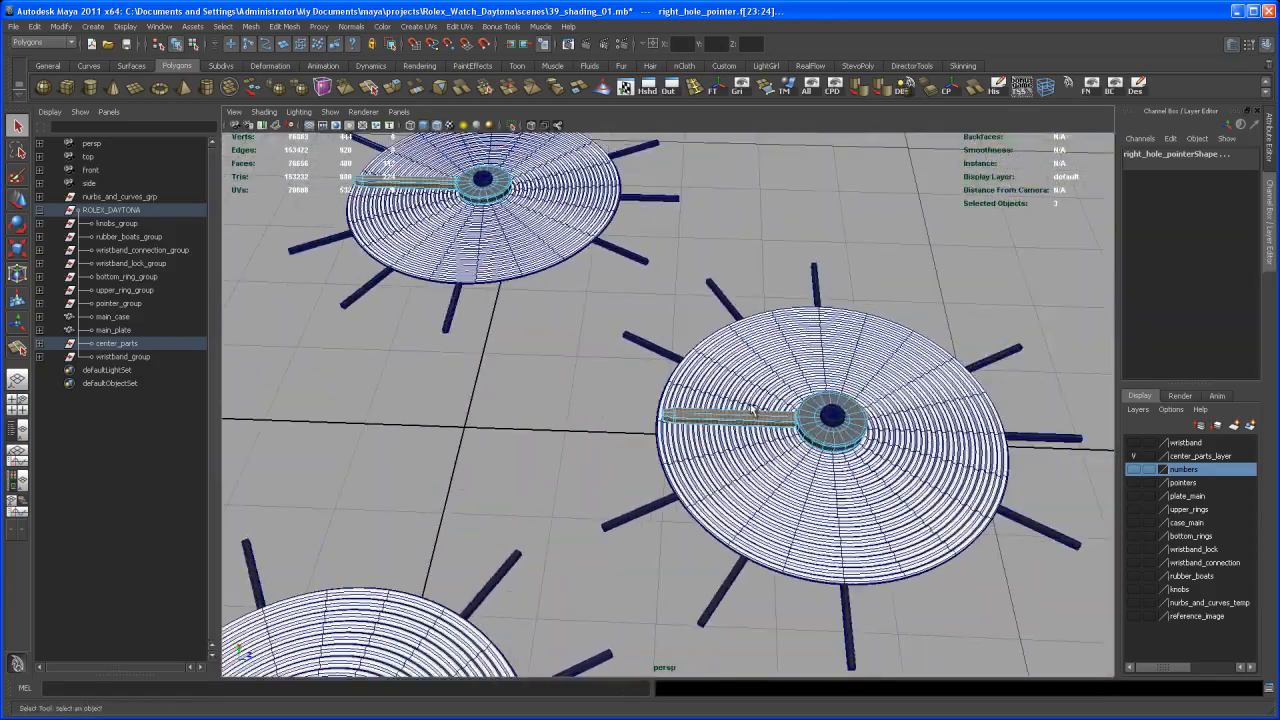
# Assign the existing red_glossy_shader to the selected hand faces of the sub-dial pointers
pyautogui.rightClick(747, 418)
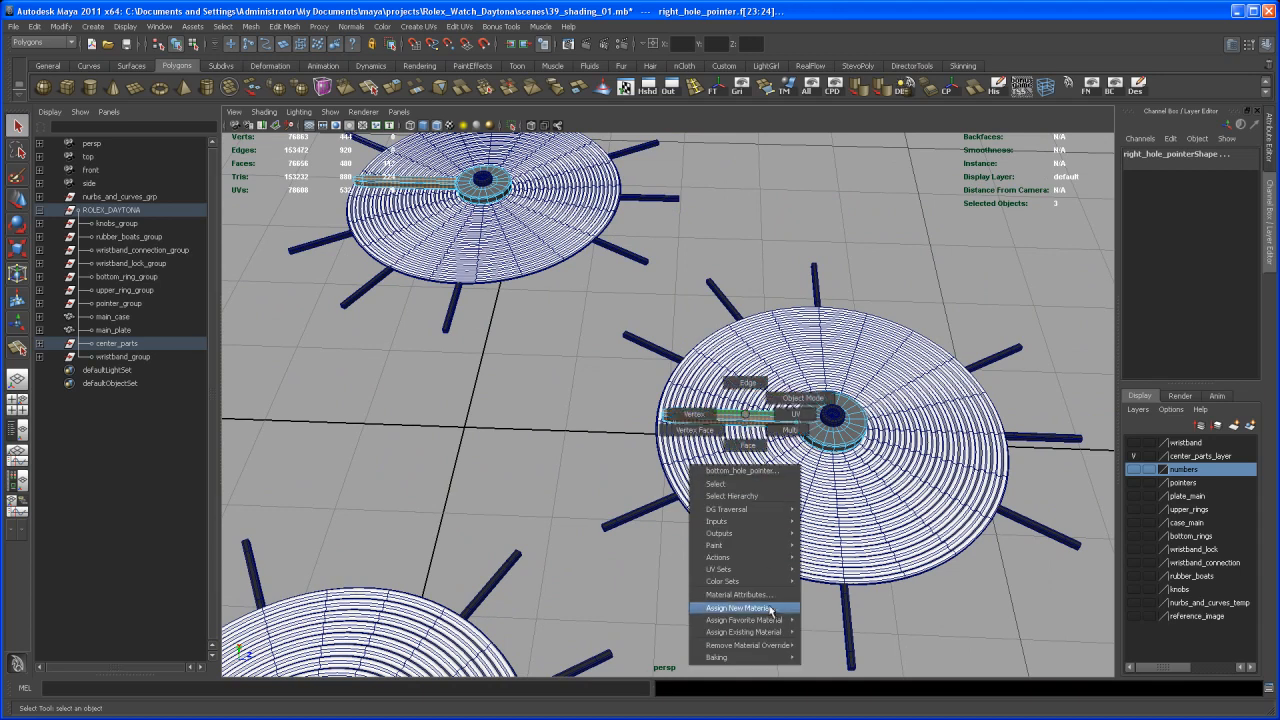
pyautogui.moveTo(770, 636)
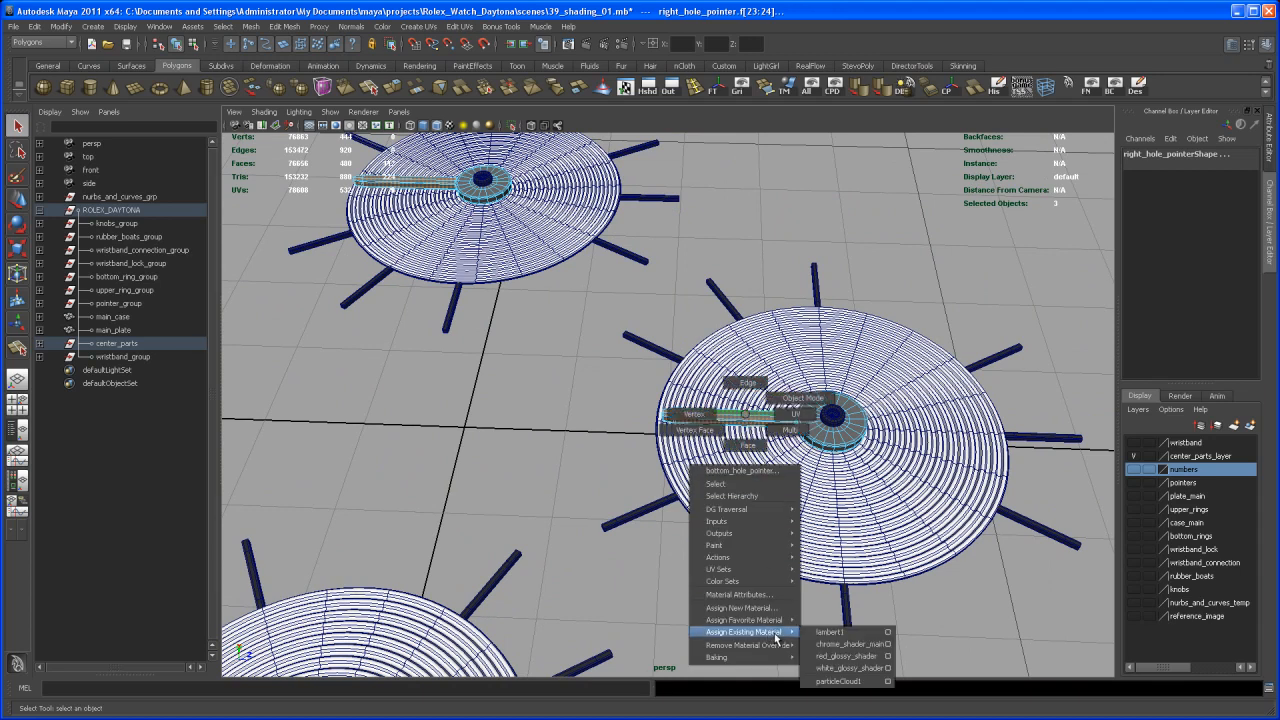
pyautogui.click(826, 657)
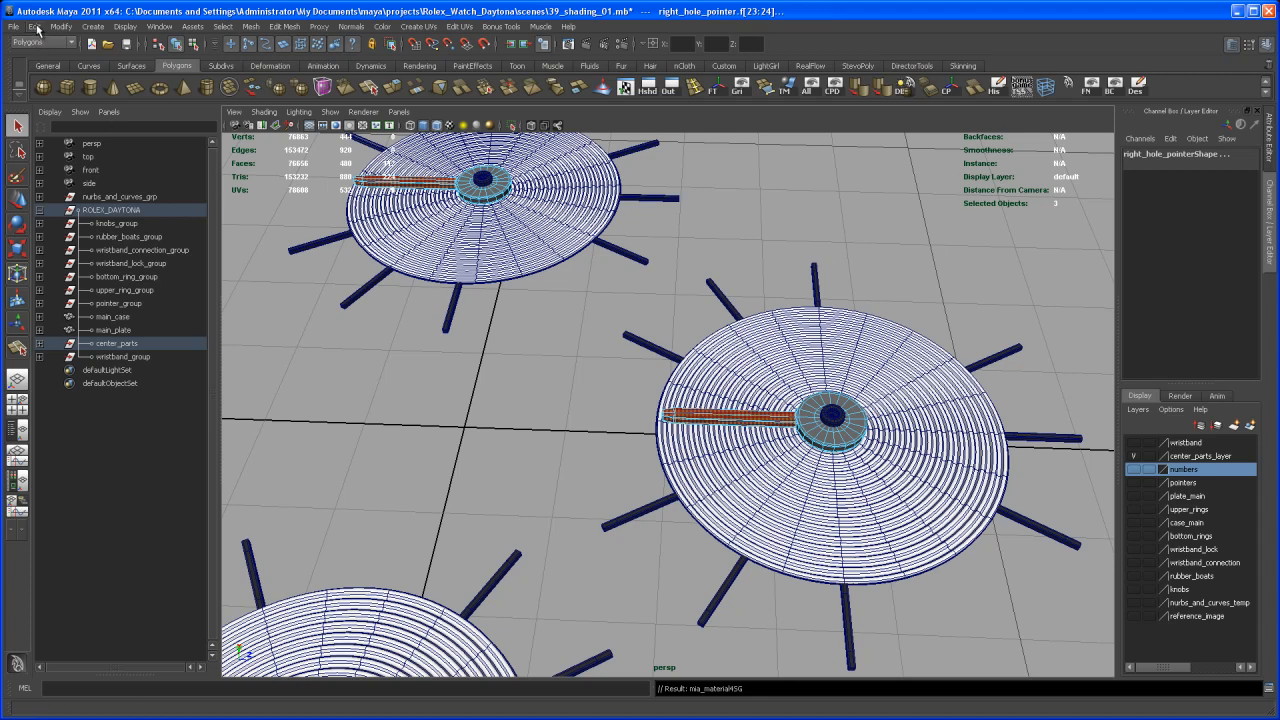
# Invert the face selection and assign chrome_shader_main to the pointers' remaining faces, then clear the selection
pyautogui.click(37, 29)
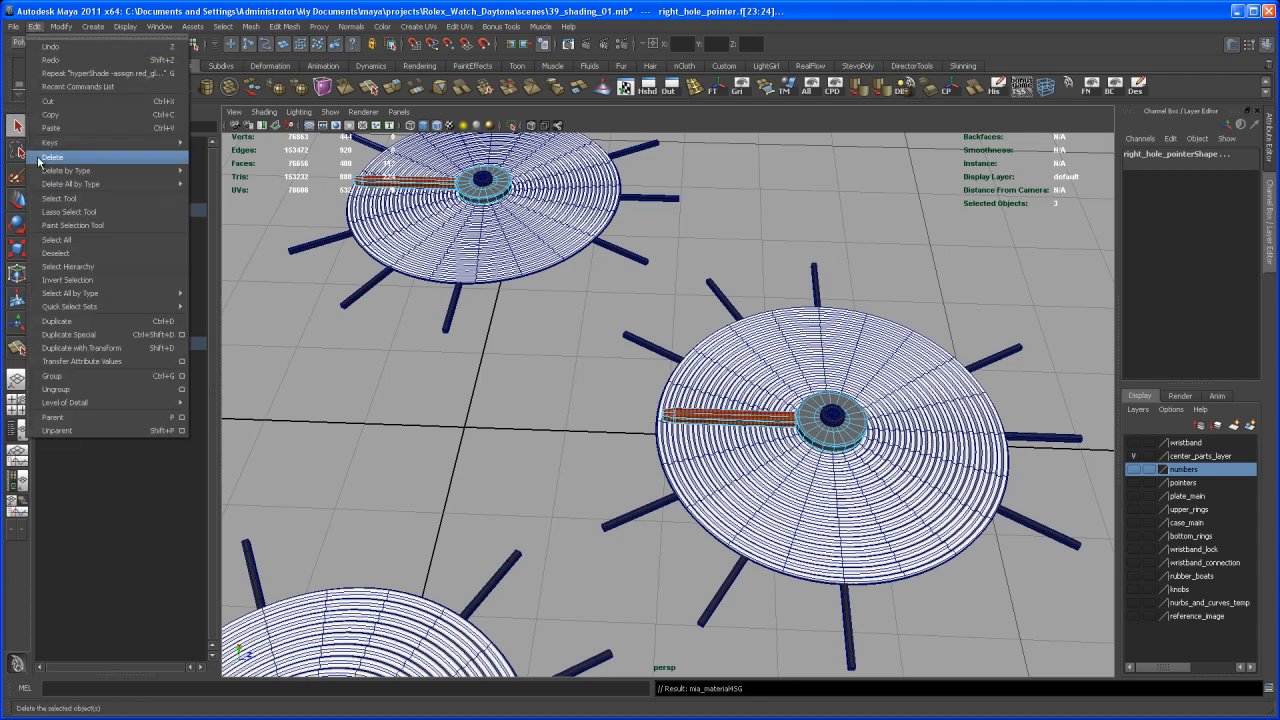
pyautogui.click(78, 280)
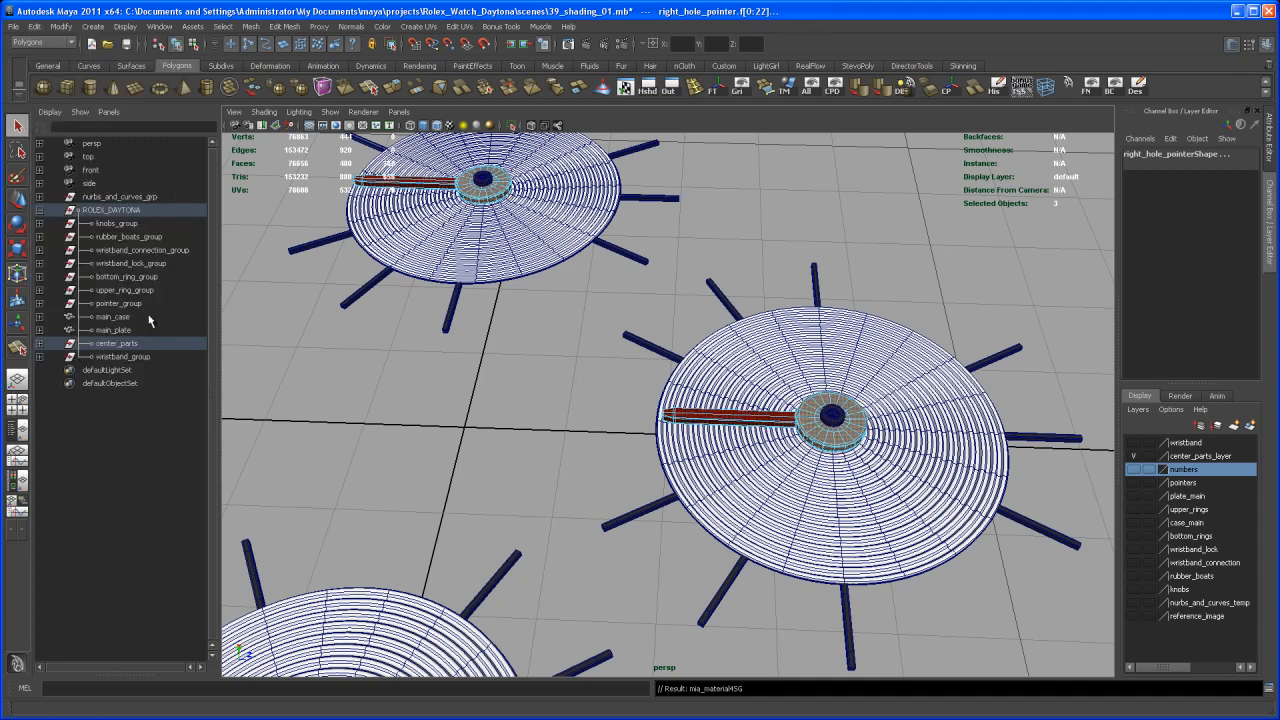
pyautogui.moveTo(836, 444); pyautogui.dragTo(918, 671, button='right')
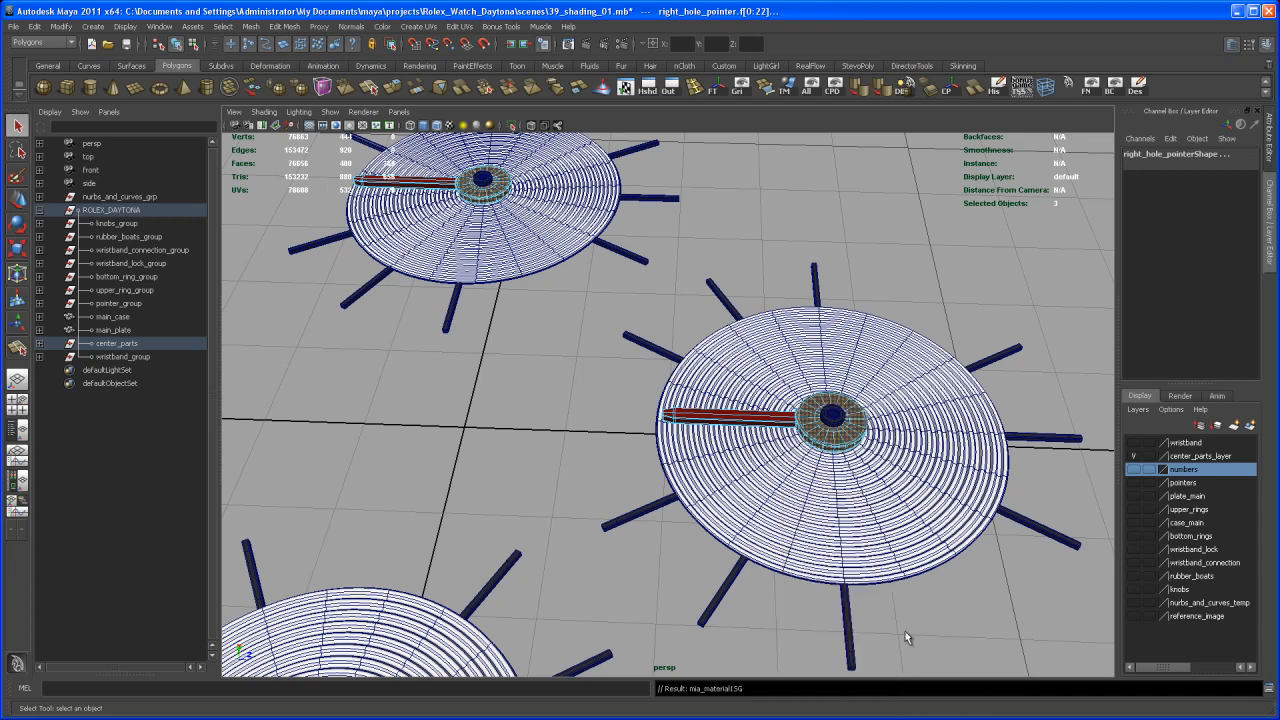
pyautogui.click(954, 615)
# Examine the red hands and chrome hubs of the three sub-dial pointers from several angles
pyautogui.scroll(-3, 900, 550)
pyautogui.keyDown('alt'); pyautogui.moveTo(833, 491); pyautogui.dragTo(853, 462, button='middle'); pyautogui.keyUp('alt')
pyautogui.moveTo(802, 397); pyautogui.dragTo(543, 353, button='right')
pyautogui.moveTo(592, 303); pyautogui.dragTo(557, 251, button='right')
pyautogui.moveTo(554, 498); pyautogui.dragTo(578, 480, button='right')
pyautogui.keyDown('alt'); pyautogui.moveTo(578, 478); pyautogui.dragTo(500, 385, button='right'); pyautogui.keyUp('alt')
pyautogui.moveTo(401, 230); pyautogui.dragTo(801, 632)
pyautogui.click(733, 492)
pyautogui.keyDown('alt'); pyautogui.moveTo(733, 503); pyautogui.dragTo(618, 567); pyautogui.keyUp('alt')
pyautogui.keyDown('alt'); pyautogui.moveTo(618, 567); pyautogui.dragTo(764, 550, button='right'); pyautogui.keyUp('alt')
pyautogui.keyDown('alt'); pyautogui.moveTo(764, 550); pyautogui.dragTo(690, 530, button='middle'); pyautogui.keyUp('alt')
pyautogui.keyDown('alt'); pyautogui.moveTo(690, 530); pyautogui.dragTo(885, 460, button='right'); pyautogui.keyUp('alt')
pyautogui.keyDown('alt'); pyautogui.moveTo(885, 460); pyautogui.dragTo(790, 620, button='middle'); pyautogui.keyUp('alt')
pyautogui.keyDown('alt'); pyautogui.moveTo(790, 620); pyautogui.dragTo(745, 467, button='right'); pyautogui.keyUp('alt')
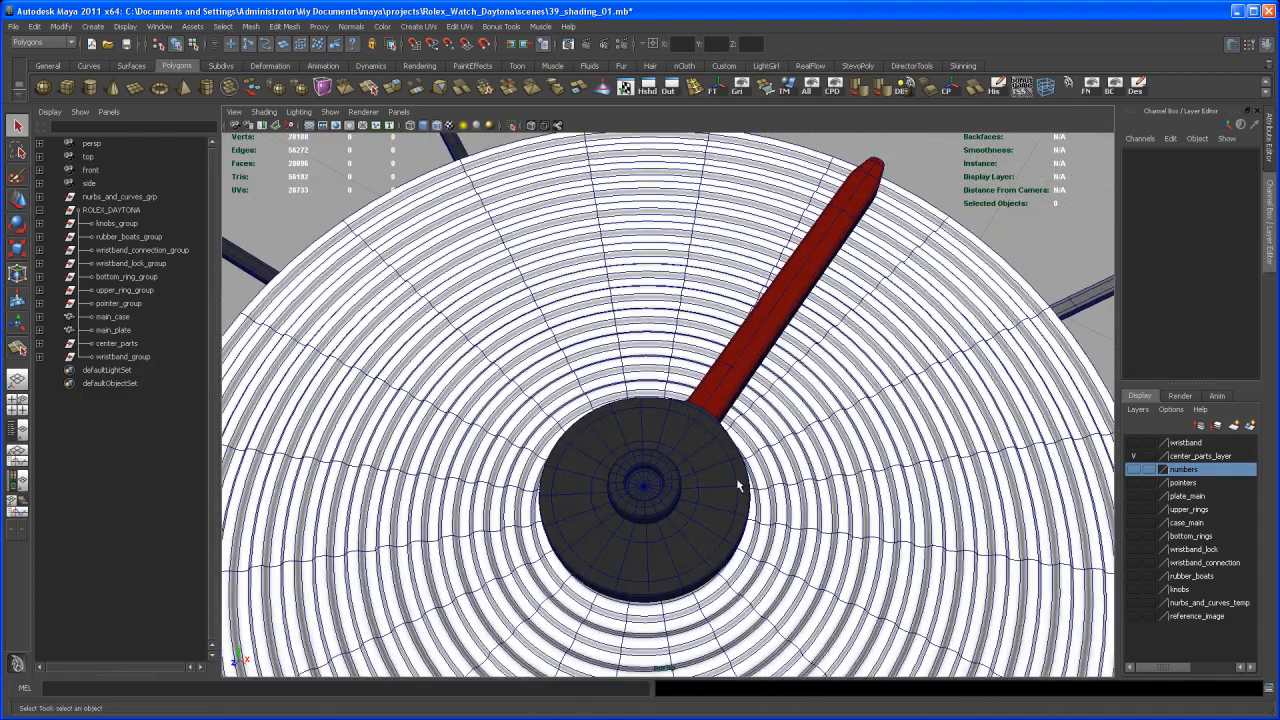
pyautogui.keyDown('alt'); pyautogui.moveTo(760, 527); pyautogui.dragTo(570, 460, button='right'); pyautogui.keyUp('alt')
pyautogui.keyDown('alt'); pyautogui.moveTo(655, 465); pyautogui.dragTo(728, 536); pyautogui.keyUp('alt')
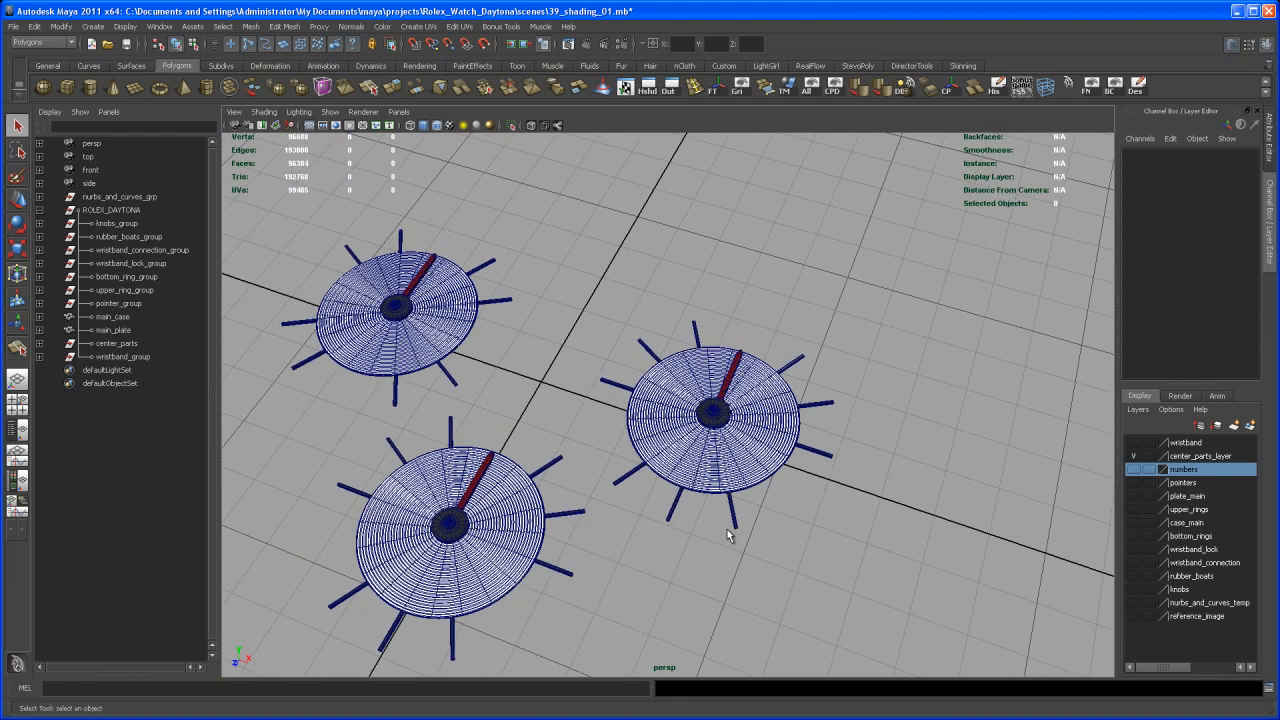
# Hide center_parts_layer and show the knobs, rubber_boats, wristband_connection, wristband_lock, bottom_rings, case_main and upper_rings layers
pyautogui.click(1134, 457)
pyautogui.keyDown('alt'); pyautogui.moveTo(1055, 472); pyautogui.dragTo(1007, 547); pyautogui.keyUp('alt')
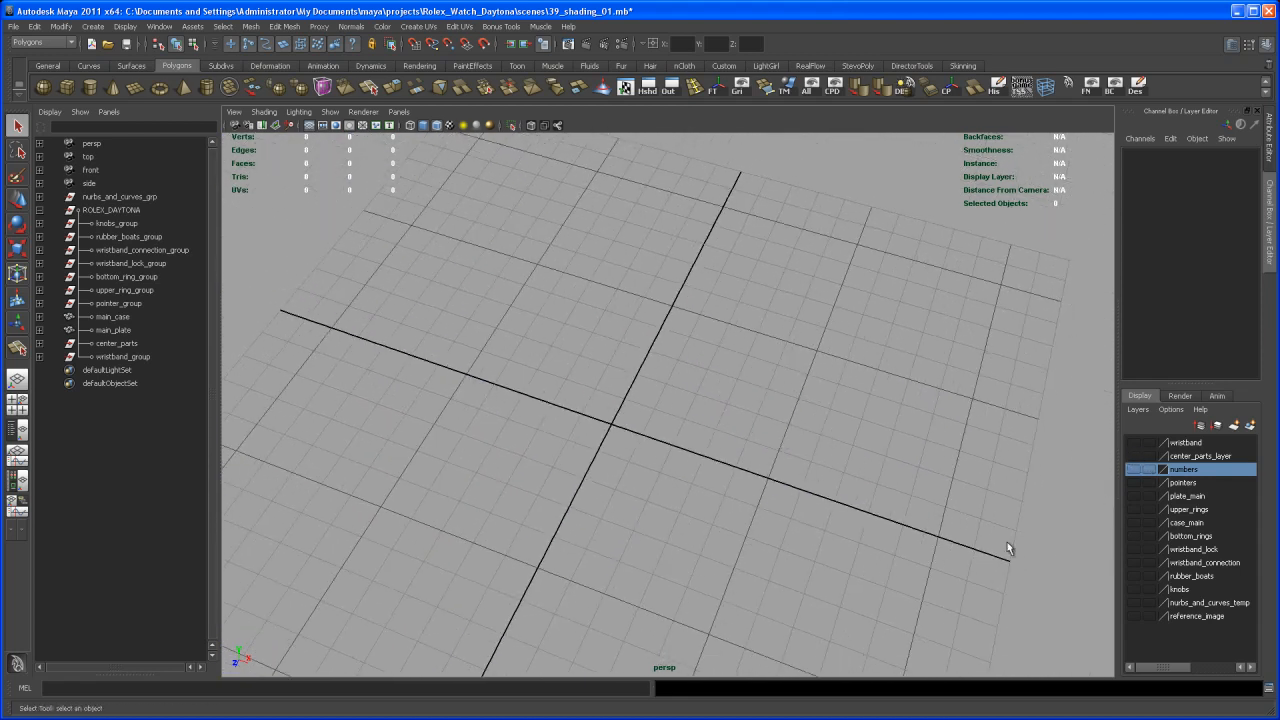
pyautogui.click(1133, 589)
pyautogui.click(1133, 576)
pyautogui.click(1133, 563)
pyautogui.click(1134, 549)
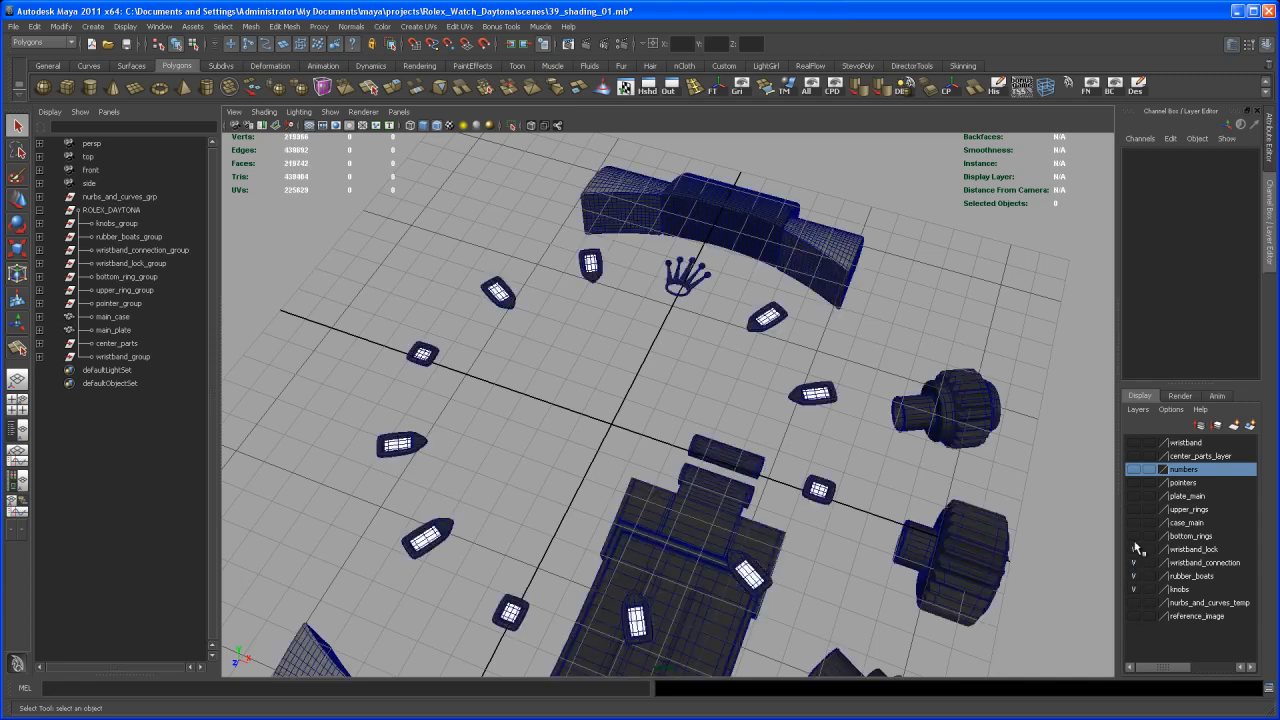
pyautogui.click(1134, 536)
pyautogui.click(1134, 522)
pyautogui.click(1134, 509)
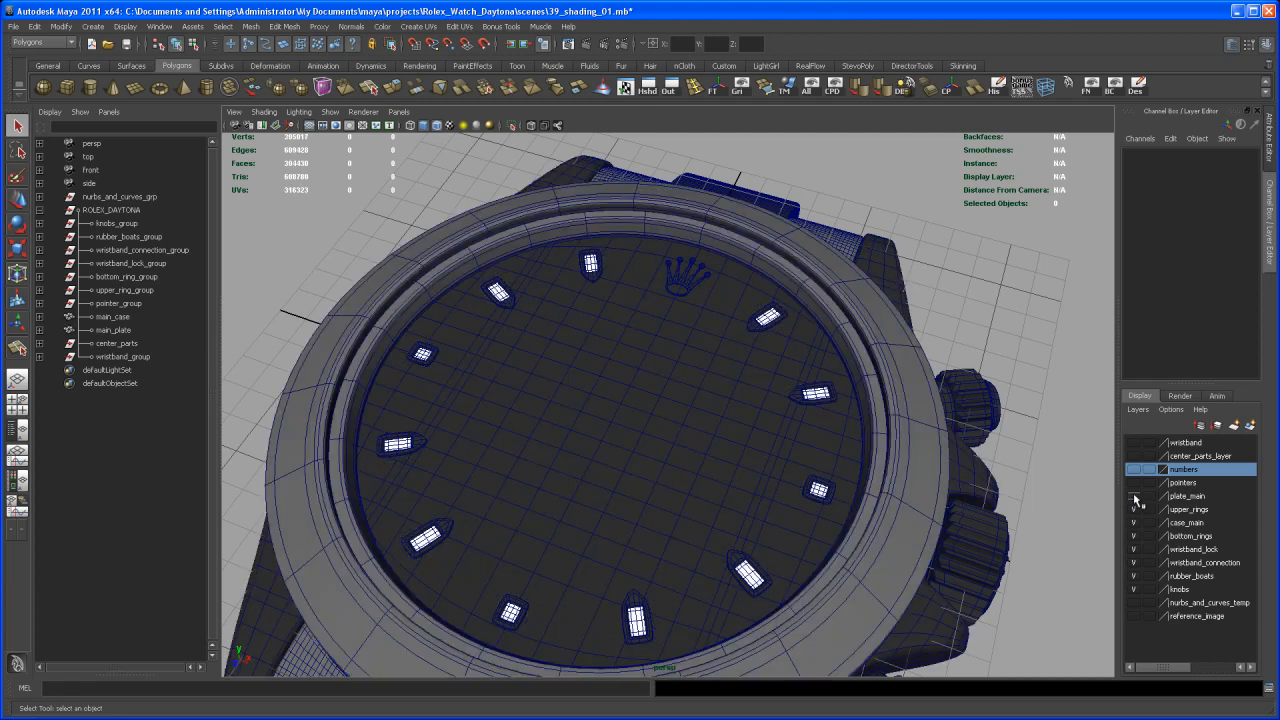
# Show the plate_main, pointers, center_parts_layer and wristband layers so the assembled watch is displayed
pyautogui.click(1134, 496)
pyautogui.click(1134, 482)
pyautogui.click(1134, 456)
pyautogui.click(1134, 442)
pyautogui.keyDown('alt'); pyautogui.moveTo(1046, 531); pyautogui.dragTo(835, 552, button='right'); pyautogui.keyUp('alt')
pyautogui.keyDown('alt'); pyautogui.moveTo(835, 552); pyautogui.dragTo(813, 488); pyautogui.keyUp('alt')
pyautogui.scroll(2, 767, 588)
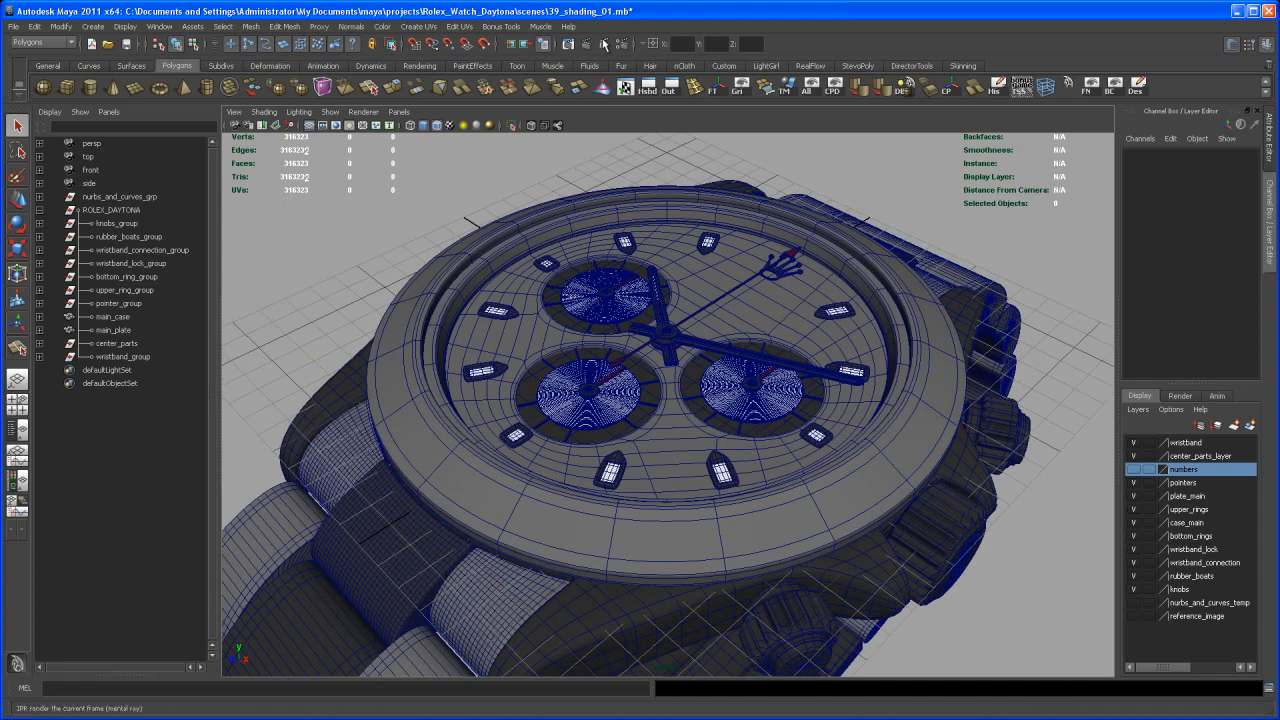
# Set the render image size to 512 by 512 pixels in the render settings
pyautogui.click(620, 44)
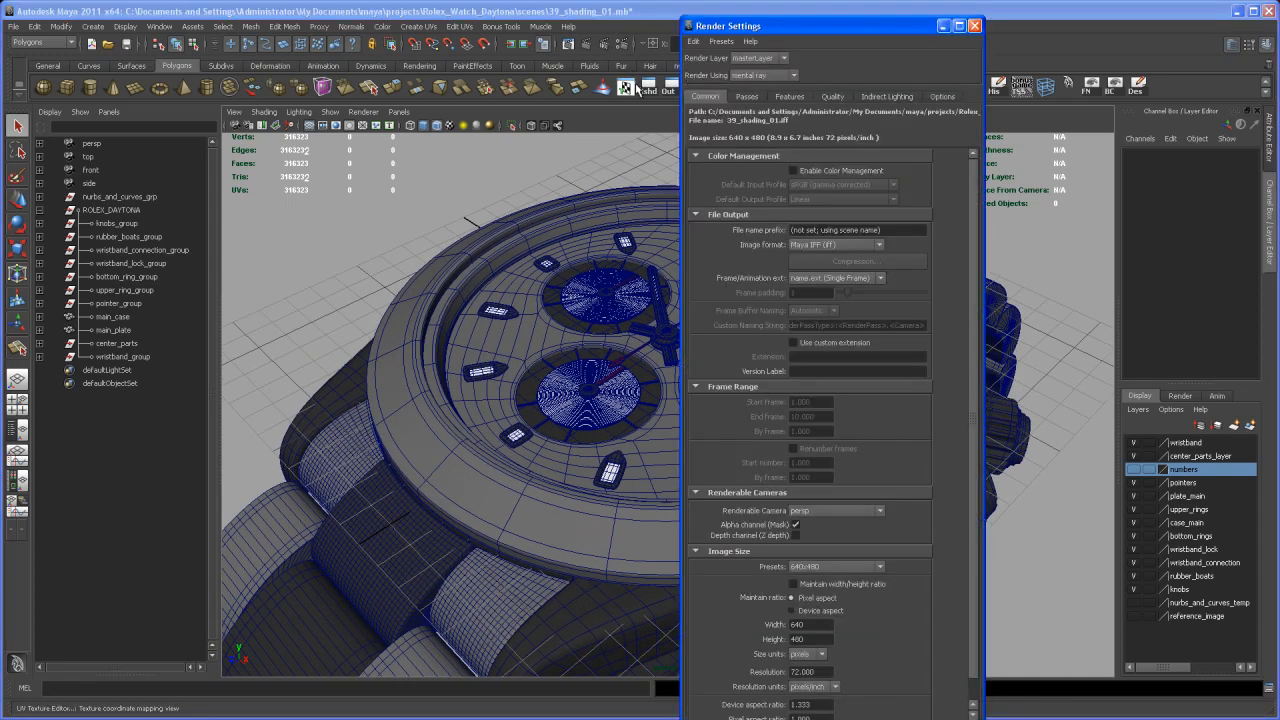
pyautogui.moveTo(658, 12); pyautogui.dragTo(512, 22)
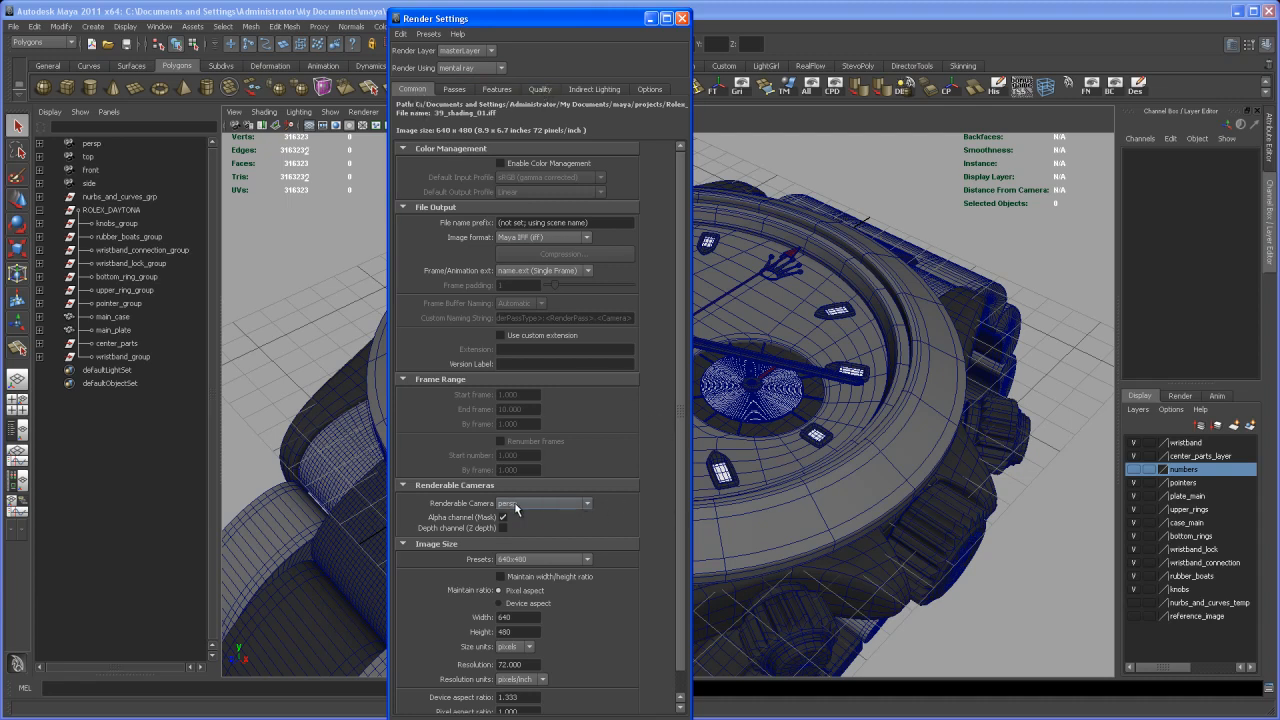
pyautogui.click(588, 560)
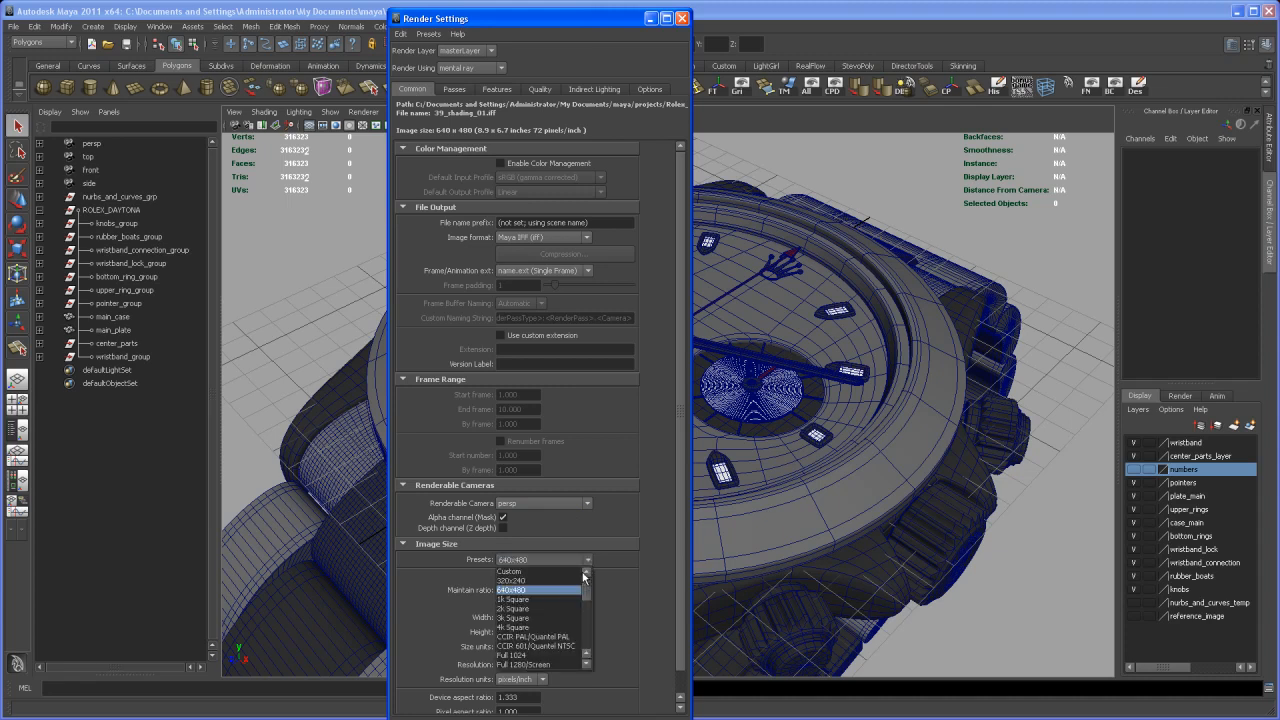
pyautogui.click(563, 599)
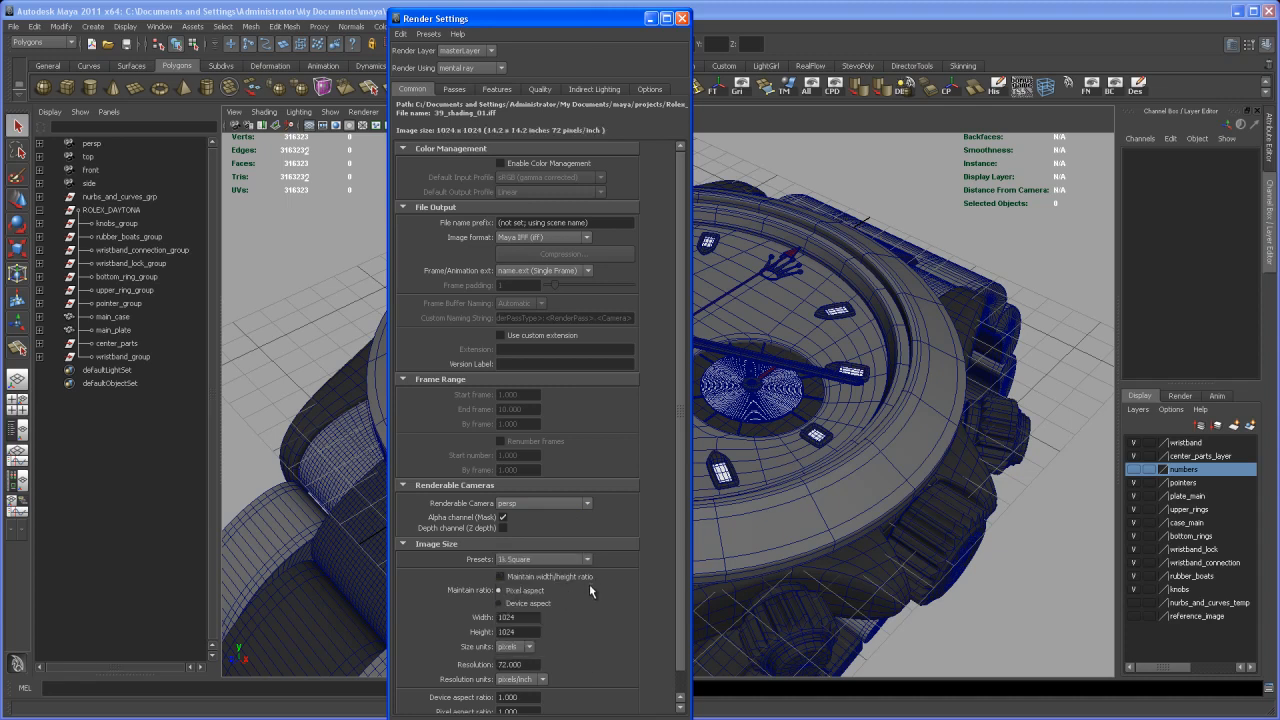
pyautogui.doubleClick(522, 617)
pyautogui.write('512')
pyautogui.press('Tab')
pyautogui.write('5')
pyautogui.press('Return')
# Set the mental ray quality preset to Production
pyautogui.click(541, 90)
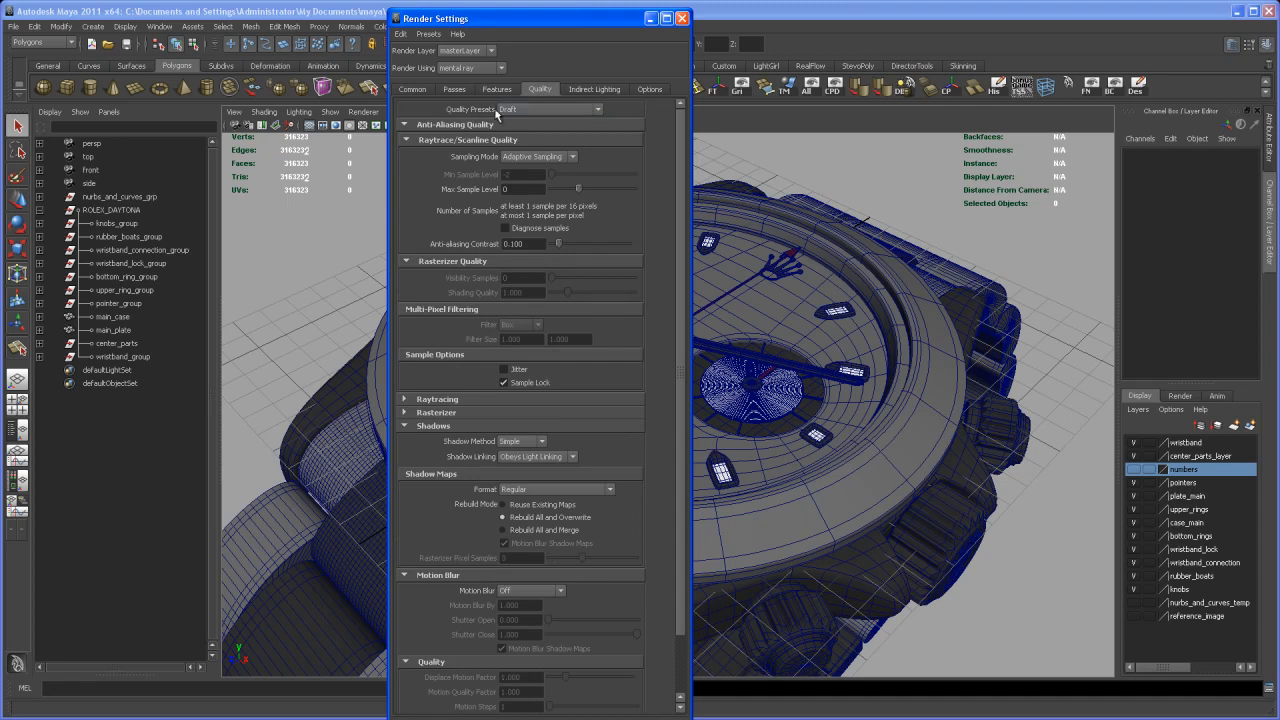
pyautogui.click(529, 110)
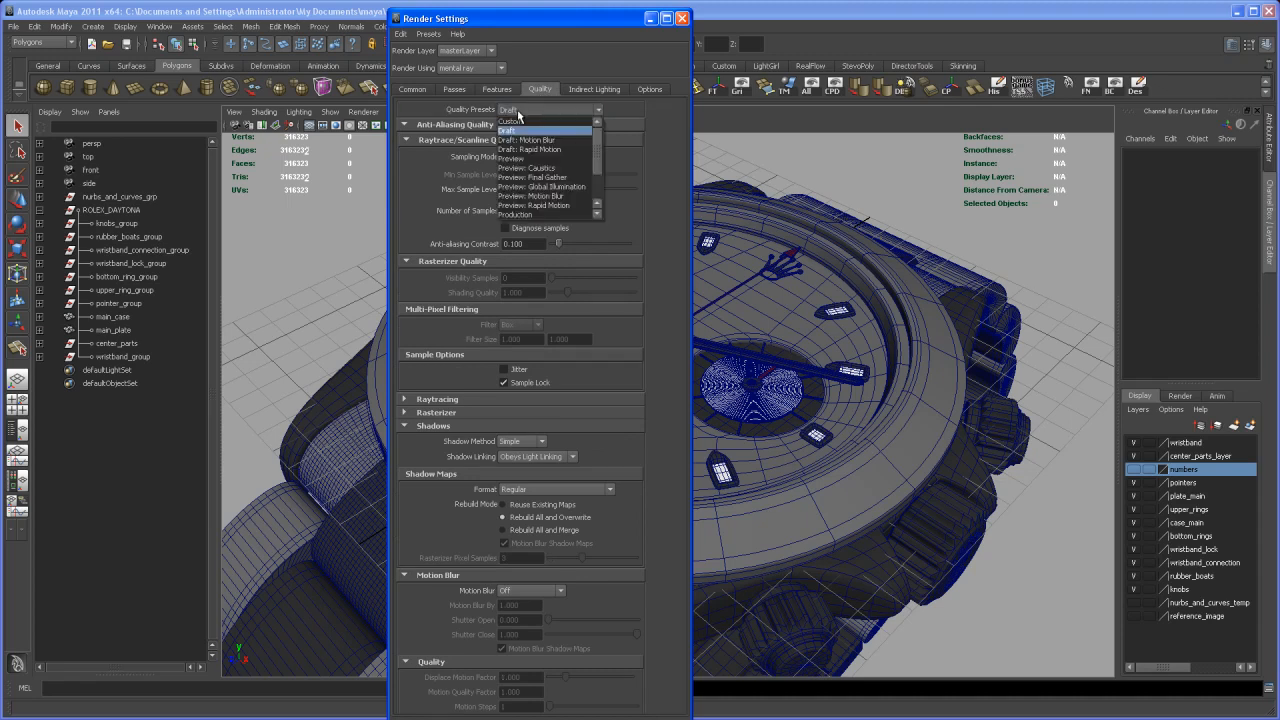
pyautogui.click(536, 211)
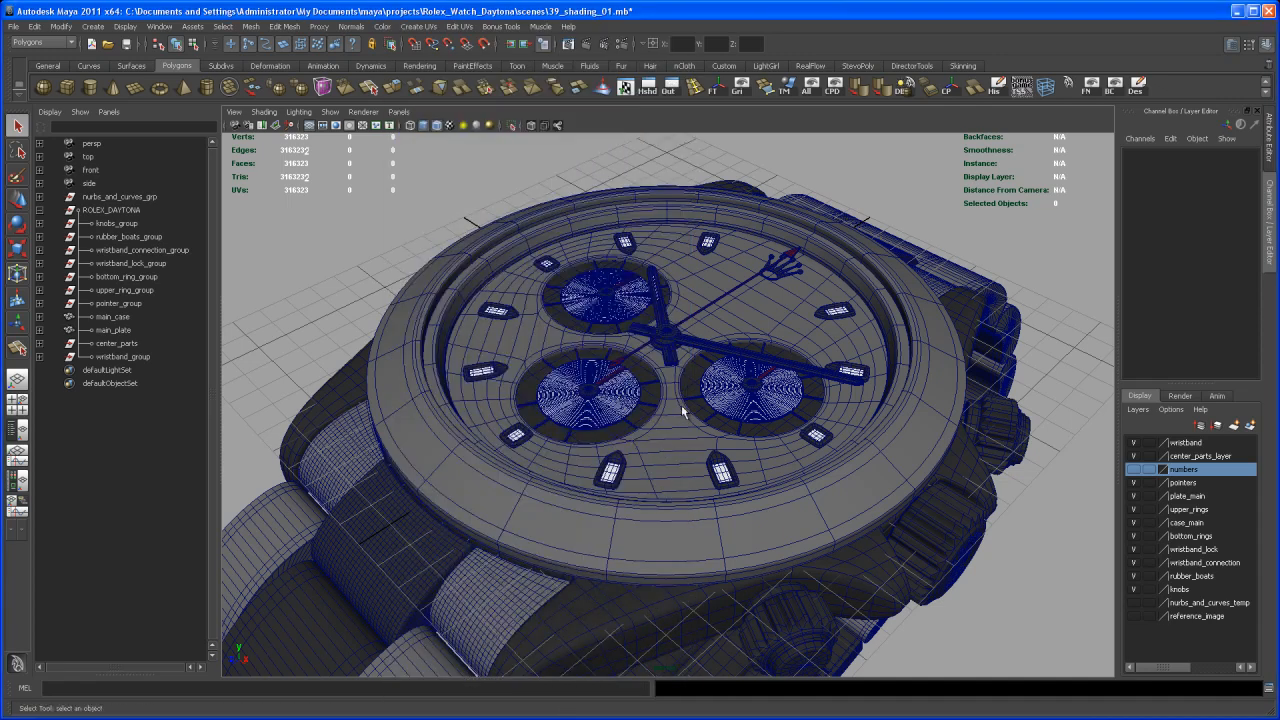
# Frame the watch for the render with the resolution gate switched on, and switch the gate back off
pyautogui.keyDown('alt'); pyautogui.moveTo(682, 411); pyautogui.dragTo(649, 412); pyautogui.keyUp('alt')
pyautogui.keyDown('alt'); pyautogui.moveTo(649, 412); pyautogui.dragTo(661, 432, button='right'); pyautogui.keyUp('alt')
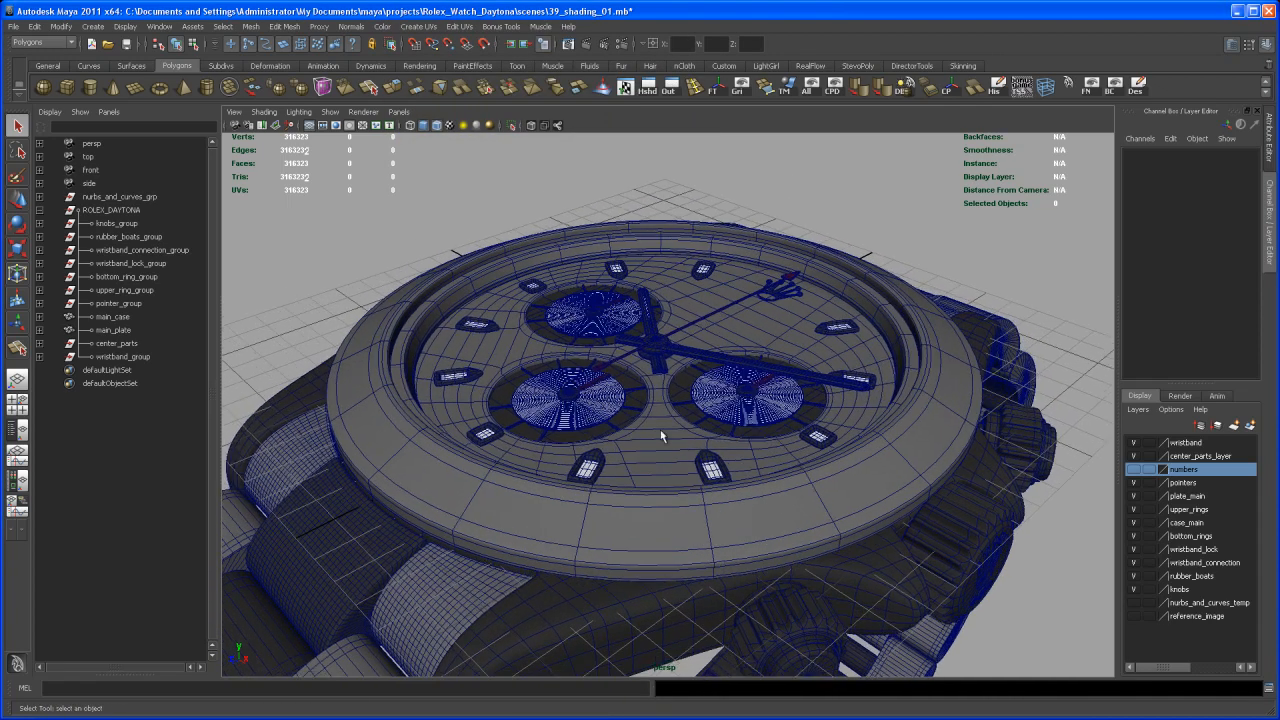
pyautogui.click(337, 126)
pyautogui.keyDown('alt'); pyautogui.moveTo(589, 278); pyautogui.dragTo(603, 297); pyautogui.keyUp('alt')
pyautogui.keyDown('alt'); pyautogui.moveTo(603, 298); pyautogui.dragTo(604, 301, button='middle'); pyautogui.keyUp('alt')
pyautogui.keyDown('alt'); pyautogui.moveTo(597, 294); pyautogui.dragTo(594, 266); pyautogui.keyUp('alt')
pyautogui.keyDown('alt'); pyautogui.moveTo(594, 266); pyautogui.dragTo(561, 228, button='right'); pyautogui.keyUp('alt')
pyautogui.moveTo(627, 305)
pyautogui.keyDown('alt'); pyautogui.mouseDown()
pyautogui.moveTo(643, 303)
pyautogui.moveTo(629, 299)
pyautogui.mouseUp(); pyautogui.keyUp('alt')
pyautogui.keyDown('alt'); pyautogui.moveTo(629, 299); pyautogui.dragTo(615, 291, button='right'); pyautogui.keyUp('alt')
pyautogui.moveTo(615, 291)
pyautogui.keyDown('alt'); pyautogui.mouseDown(button='middle')
pyautogui.moveTo(608, 303)
pyautogui.moveTo(629, 292)
pyautogui.moveTo(629, 309)
pyautogui.mouseUp(button='middle'); pyautogui.keyUp('alt')
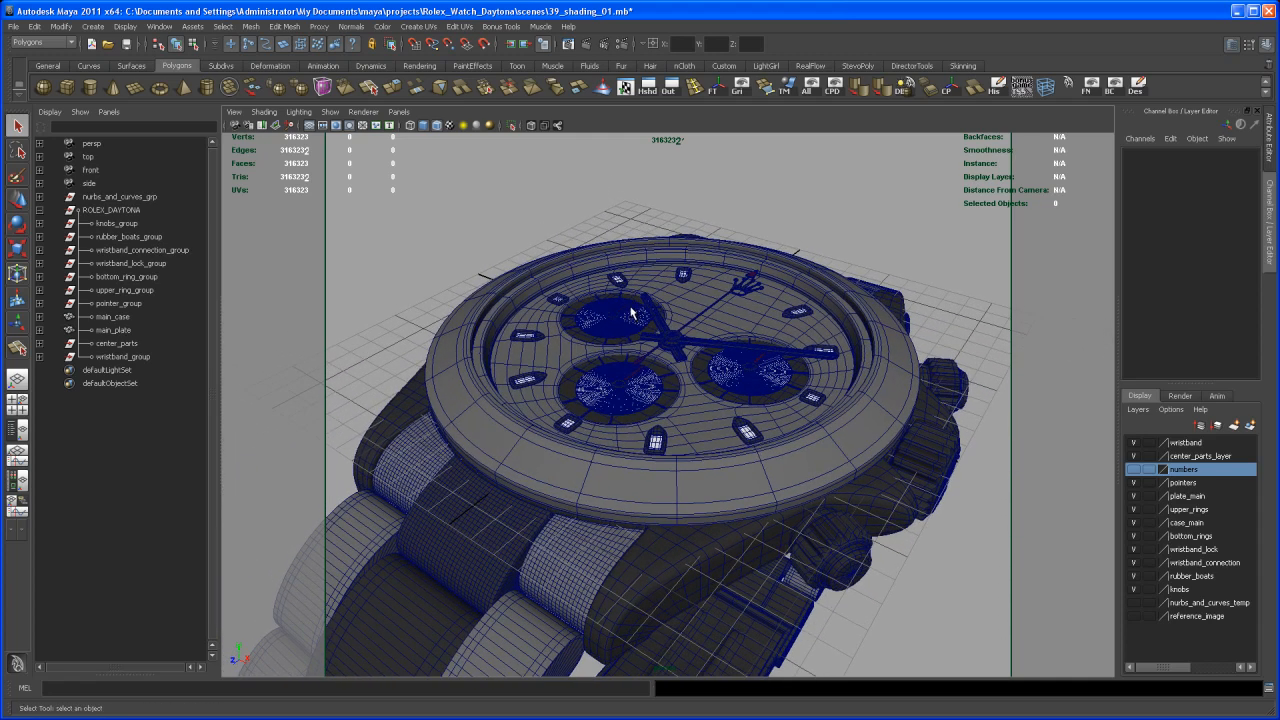
pyautogui.click(338, 127)
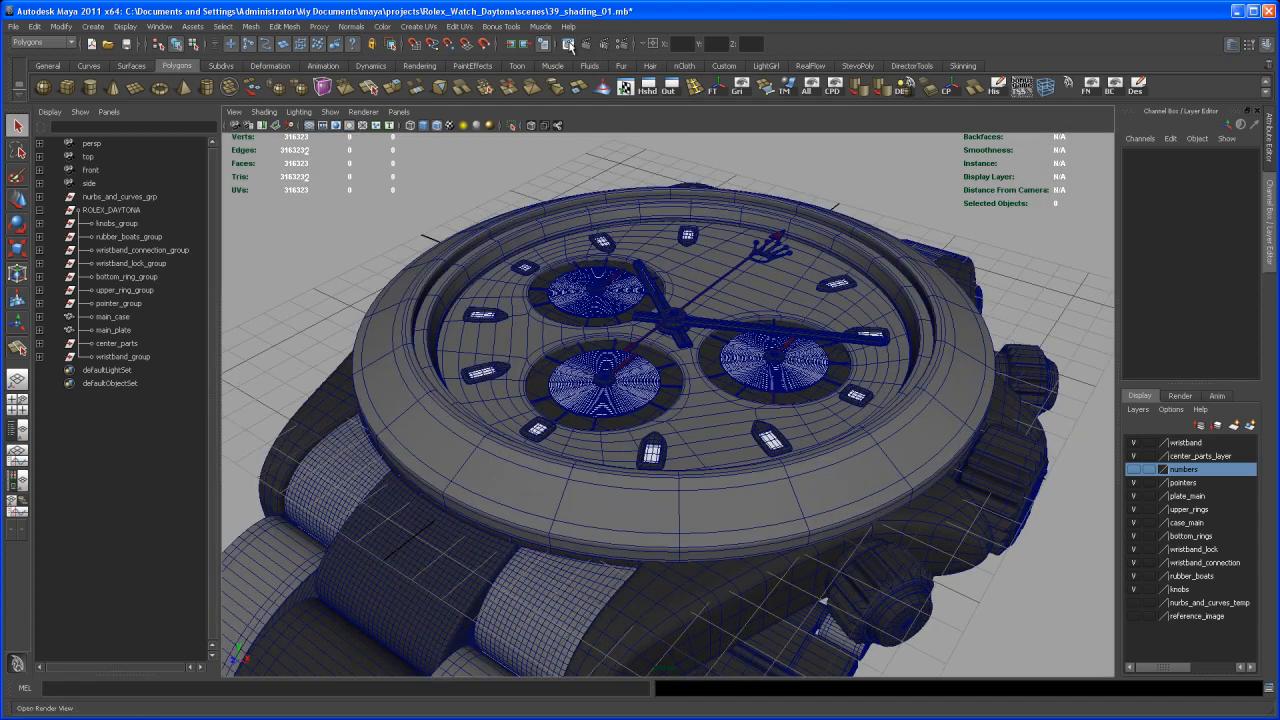
# Render the perspective view with mental ray, shrink the render window around the image and minimize it after viewing
pyautogui.click(568, 44)
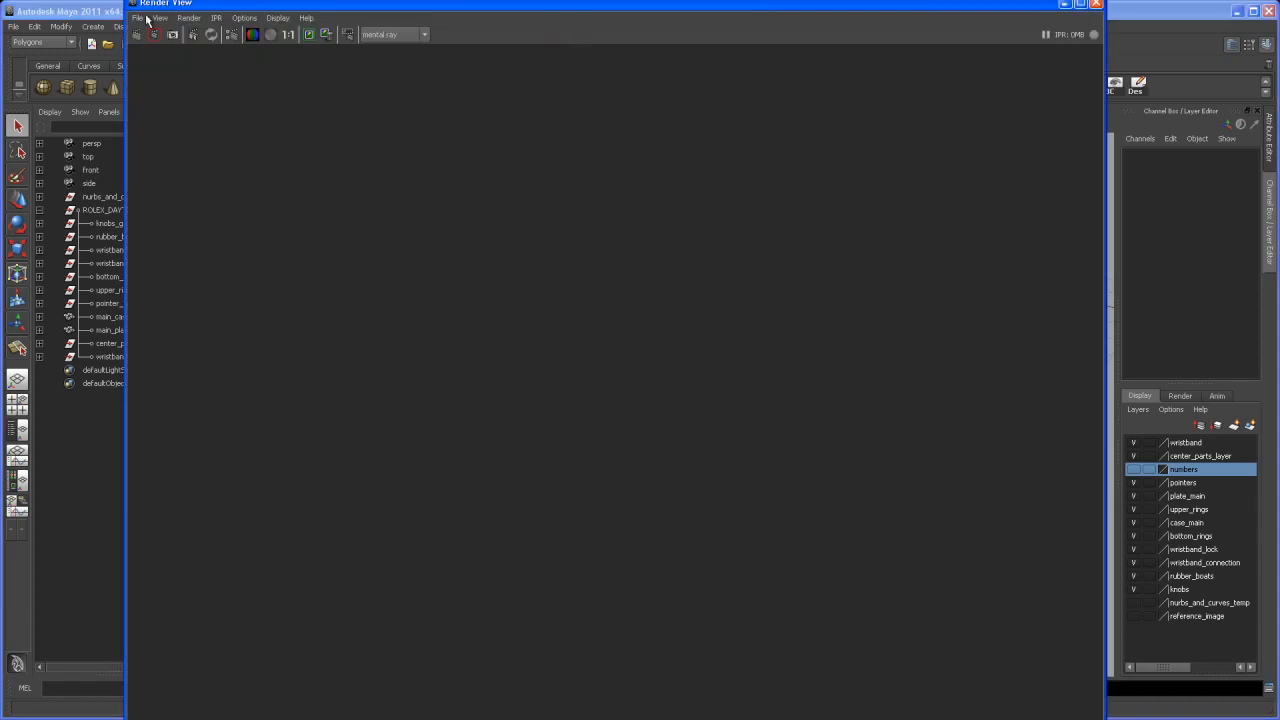
pyautogui.click(139, 36)
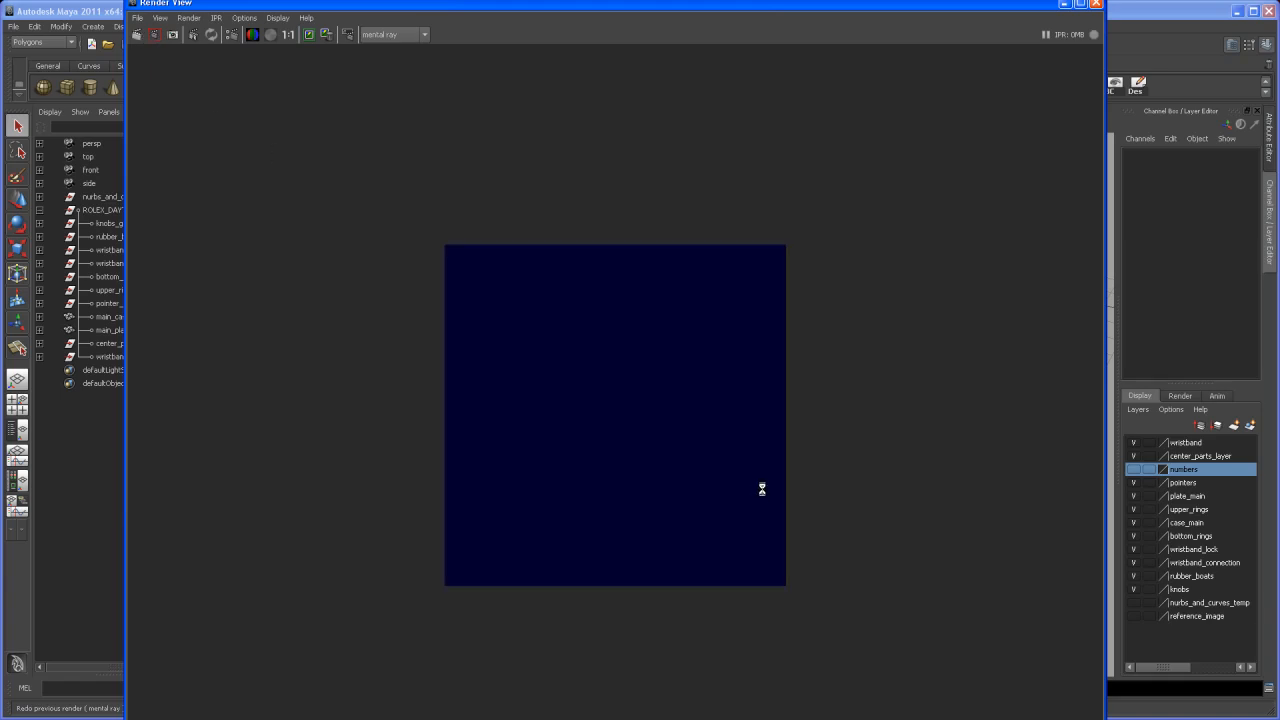
pyautogui.moveTo(1080, 712); pyautogui.dragTo(546, 451)
pyautogui.moveTo(440, 3); pyautogui.dragTo(614, 107)
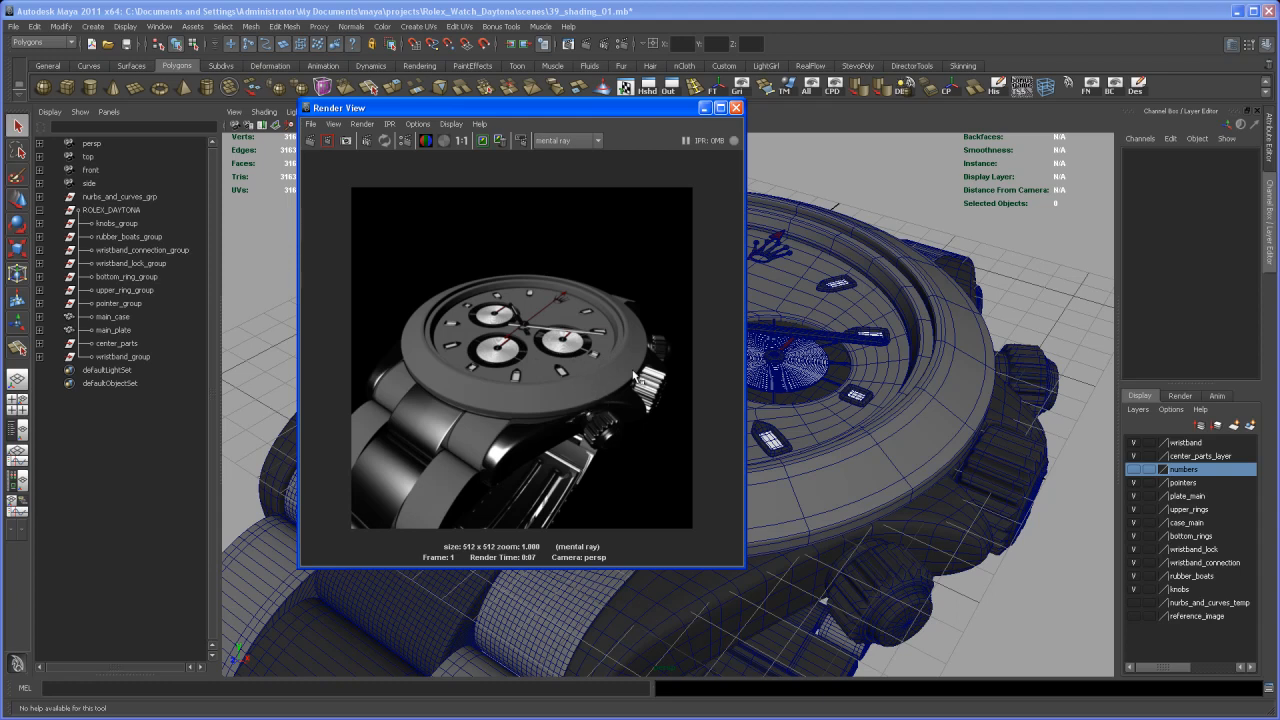
pyautogui.click(705, 110)
# Inspect the sub-dial area up close by selecting the ripple discs, the main case and a sub-dial marker cube
pyautogui.keyDown('alt'); pyautogui.moveTo(755, 386); pyautogui.dragTo(766, 422); pyautogui.keyUp('alt')
pyautogui.keyDown('alt'); pyautogui.moveTo(766, 423); pyautogui.dragTo(714, 427, button='right'); pyautogui.keyUp('alt')
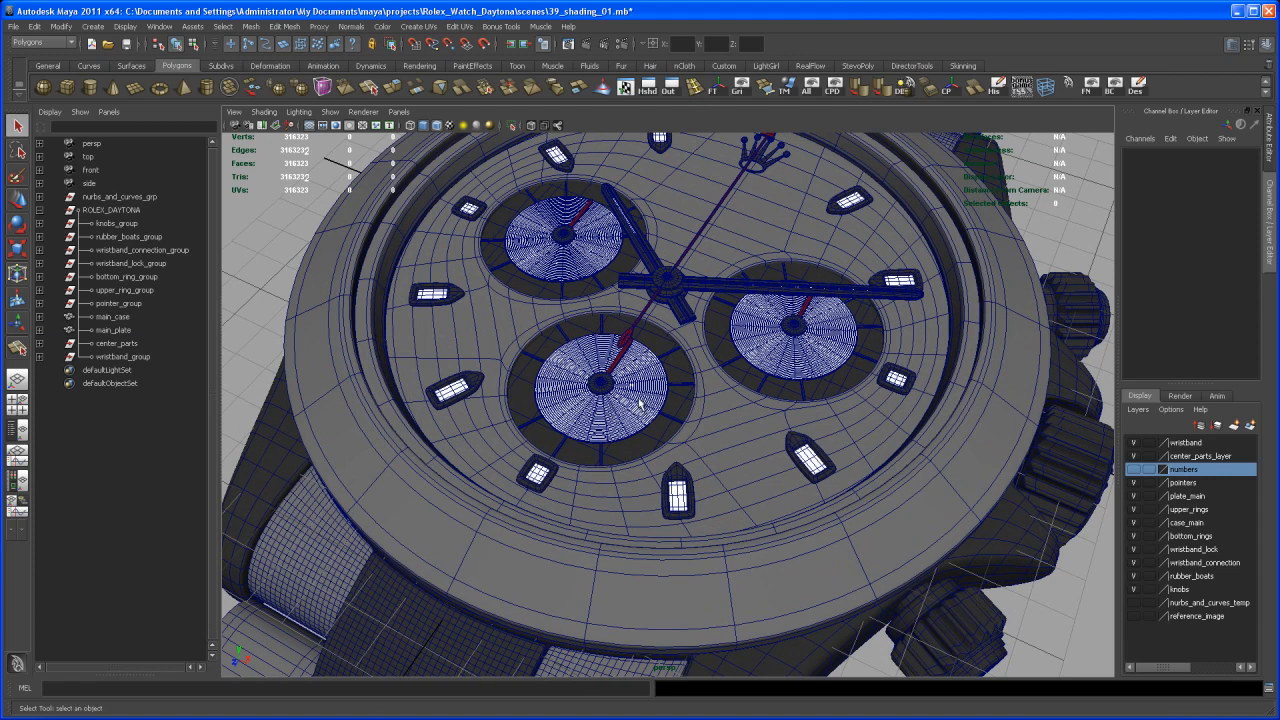
pyautogui.click(640, 403)
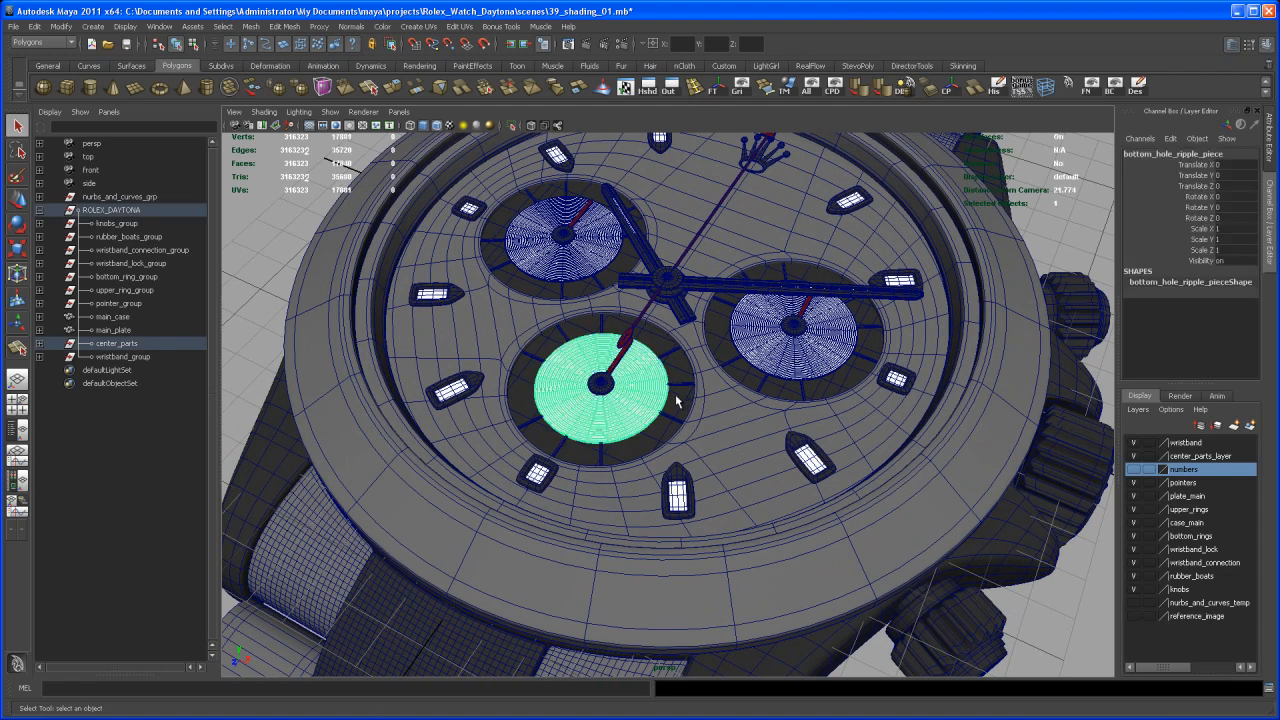
pyautogui.keyDown('shift'); pyautogui.click(782, 358); pyautogui.keyUp('shift')
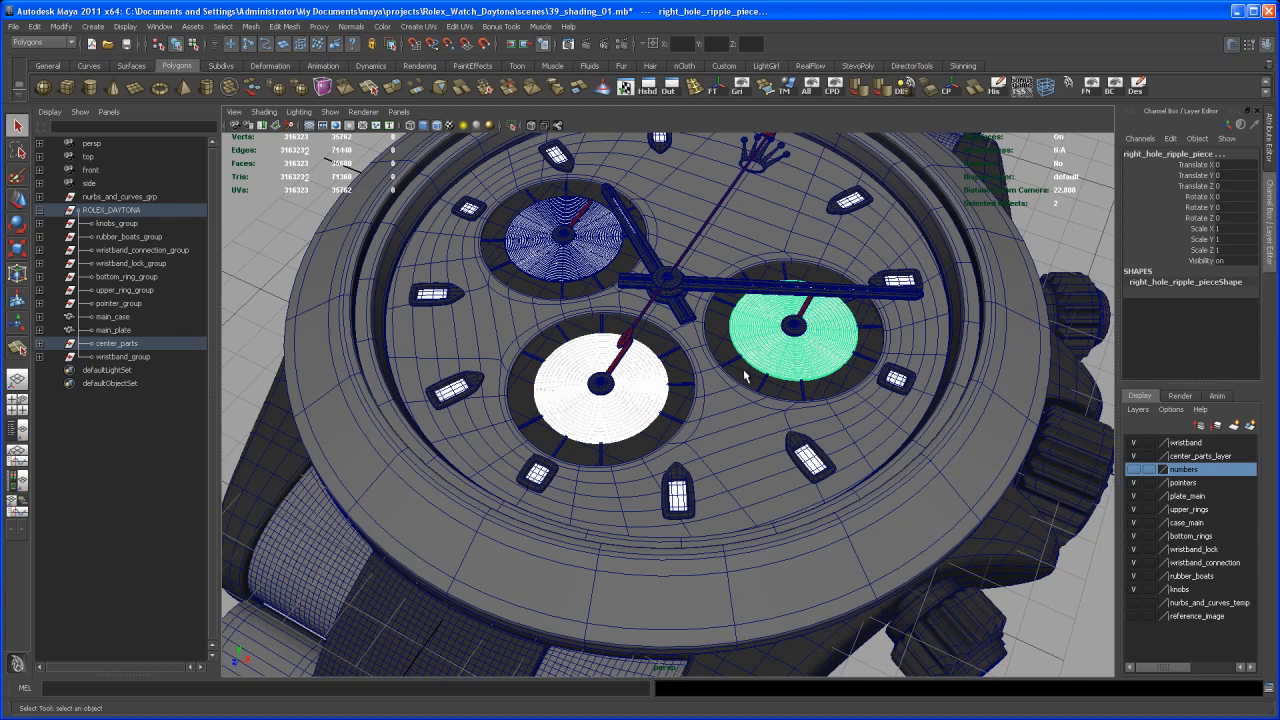
pyautogui.click(745, 378)
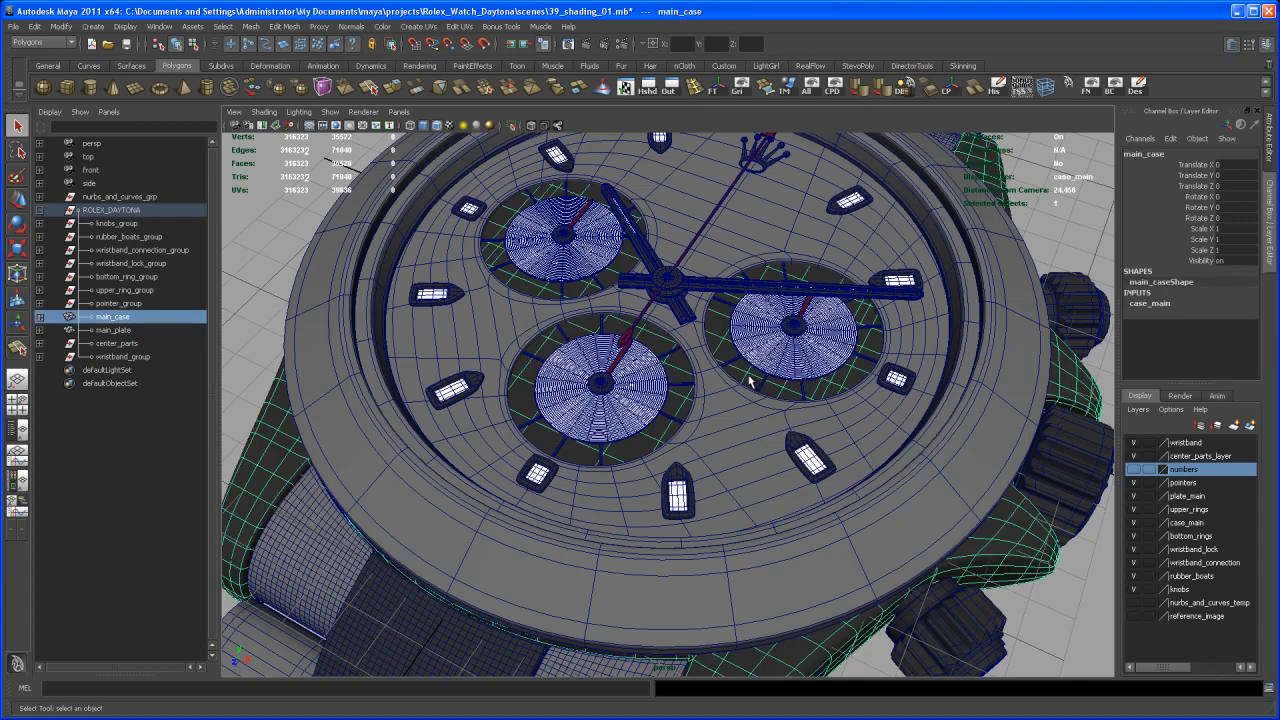
pyautogui.keyDown('alt'); pyautogui.moveTo(712, 373); pyautogui.dragTo(669, 351, button='right'); pyautogui.keyUp('alt')
pyautogui.keyDown('alt'); pyautogui.moveTo(669, 351); pyautogui.dragTo(672, 395); pyautogui.keyUp('alt')
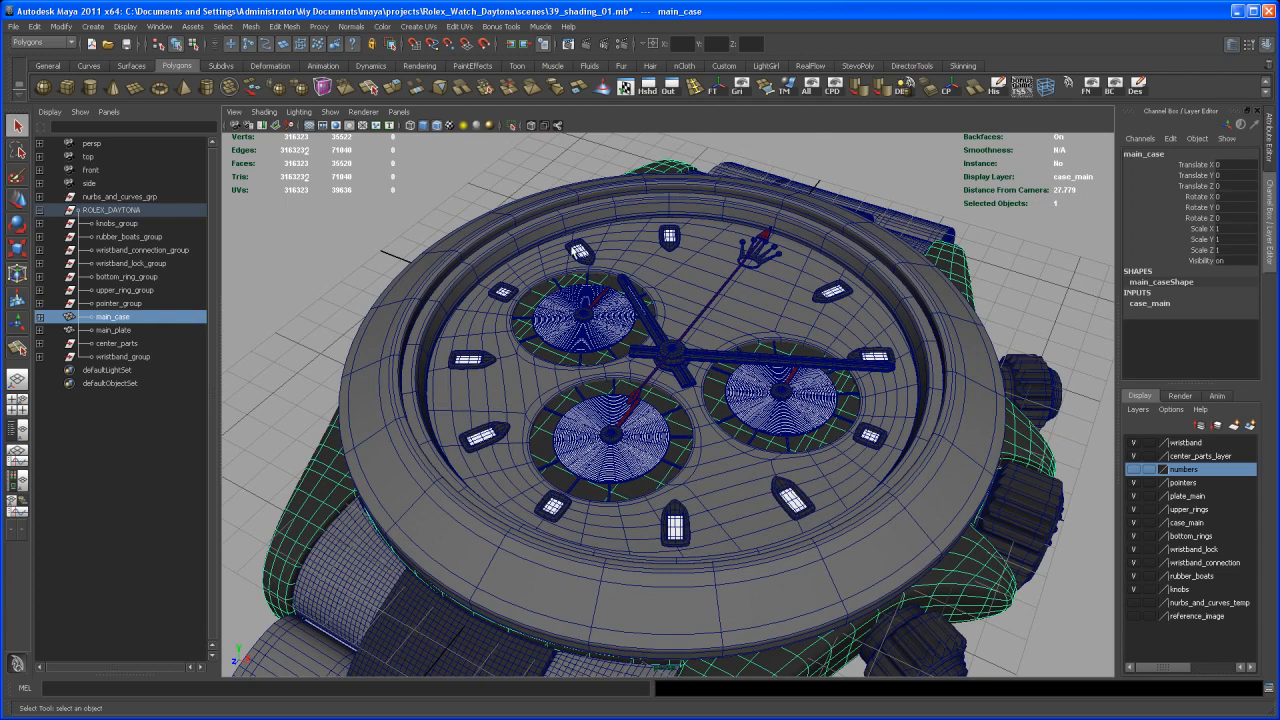
pyautogui.keyDown('alt'); pyautogui.moveTo(722, 380); pyautogui.dragTo(678, 420, button='right'); pyautogui.keyUp('alt')
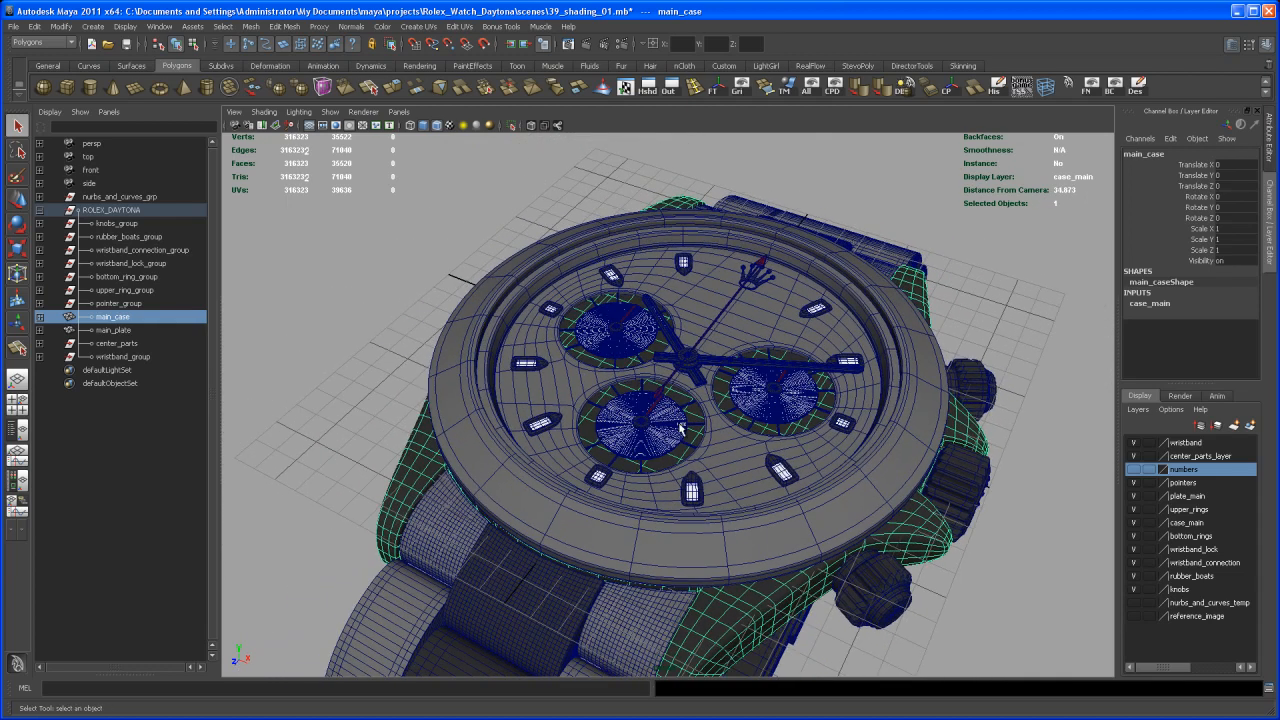
pyautogui.click(612, 412)
pyautogui.click(602, 408)
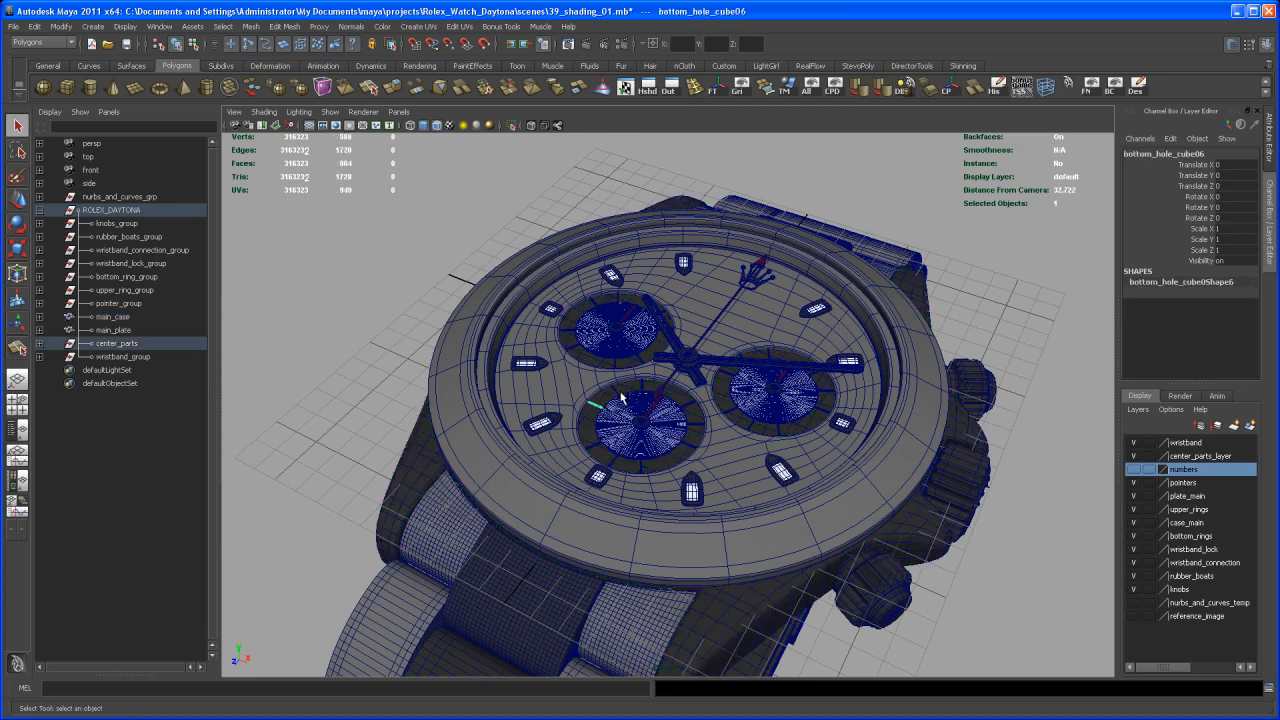
pyautogui.keyDown('alt'); pyautogui.moveTo(622, 397); pyautogui.dragTo(658, 435, button='right'); pyautogui.keyUp('alt')
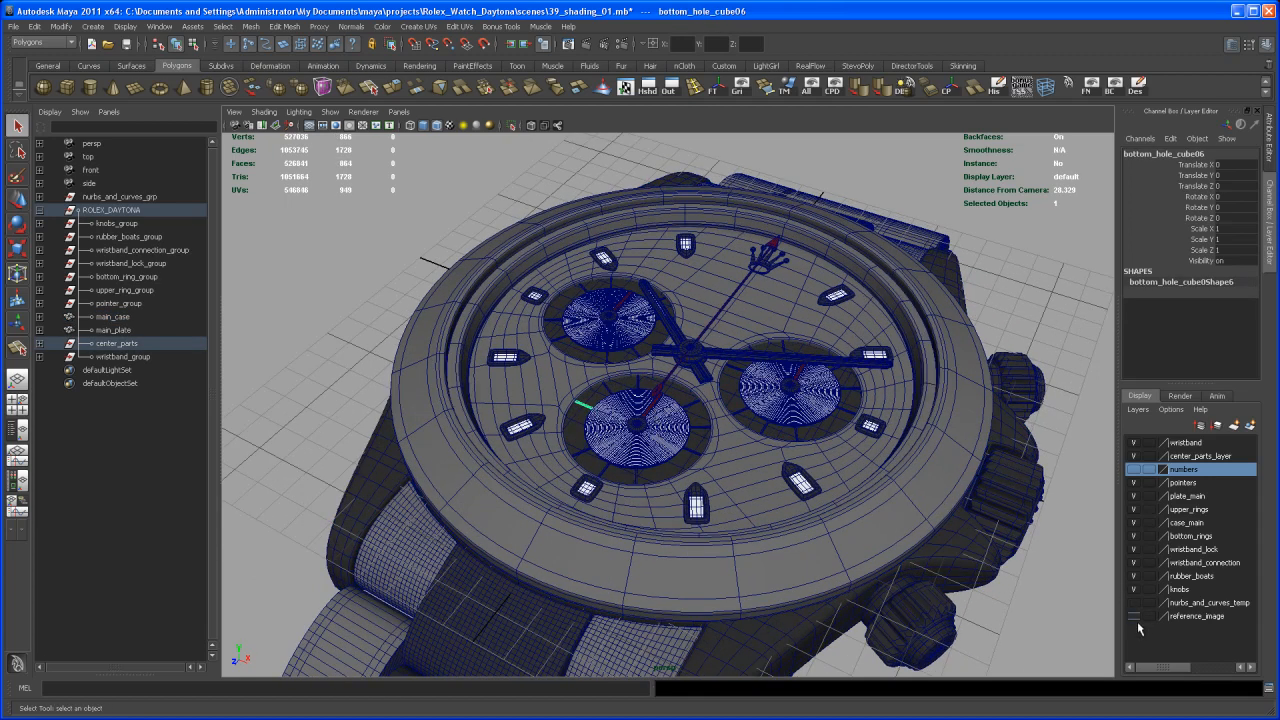
# Show the numbers layer so the sub-dial numerals are displayed, and clear the selection
pyautogui.keyDown('alt'); pyautogui.moveTo(975, 558); pyautogui.dragTo(930, 490, button='right'); pyautogui.keyUp('alt')
pyautogui.click(1134, 469)
pyautogui.keyDown('alt'); pyautogui.moveTo(858, 458); pyautogui.dragTo(837, 455, button='middle'); pyautogui.keyUp('alt')
pyautogui.click(1068, 233)
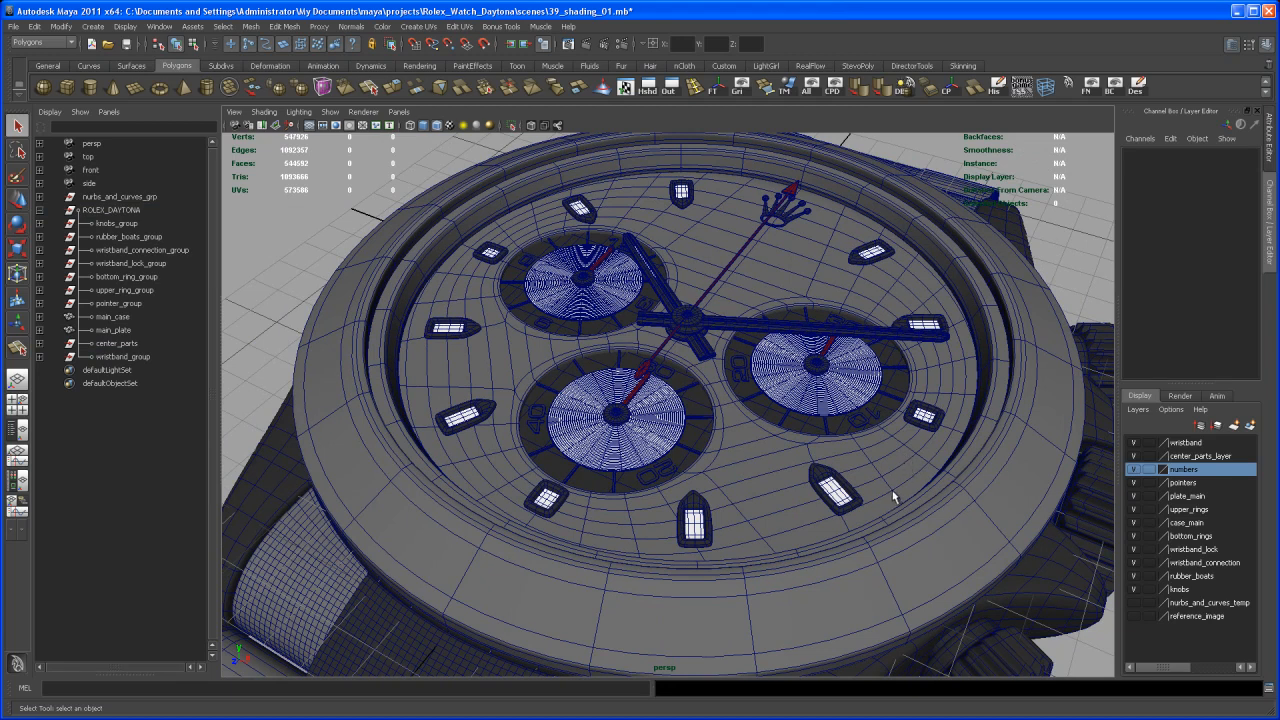
# Examine the upper rings and main plate by selecting them, clear the selection and view the whole watch from several angles
pyautogui.keyDown('alt'); pyautogui.moveTo(866, 460); pyautogui.dragTo(843, 456, button='right'); pyautogui.keyUp('alt')
pyautogui.keyDown('alt'); pyautogui.moveTo(843, 452); pyautogui.dragTo(849, 510); pyautogui.keyUp('alt')
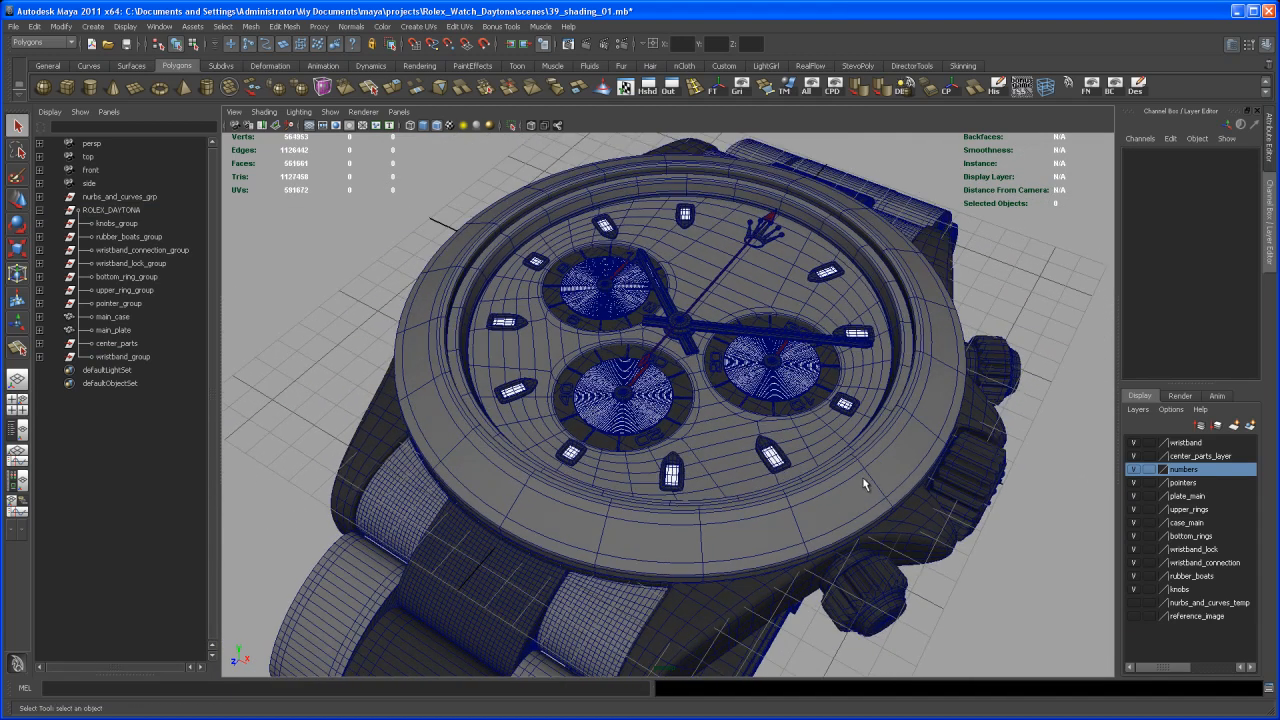
pyautogui.click(871, 465)
pyautogui.keyDown('alt'); pyautogui.moveTo(875, 465); pyautogui.dragTo(893, 365); pyautogui.keyUp('alt')
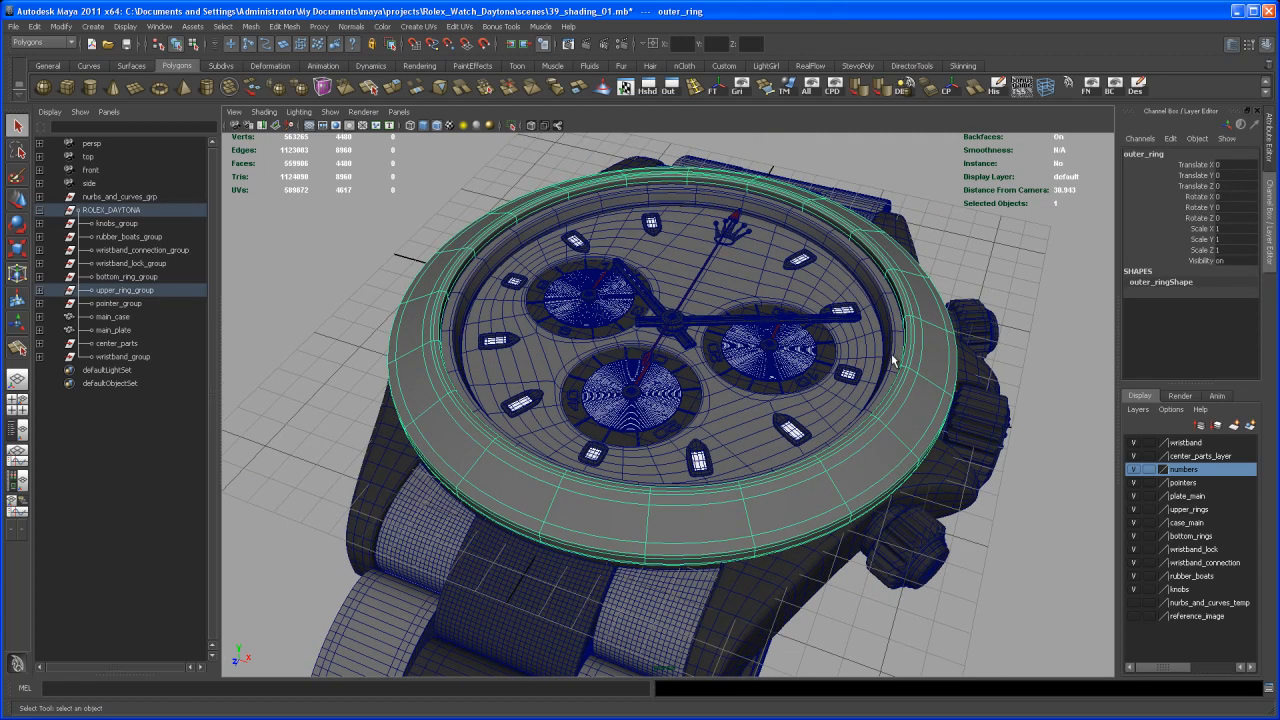
pyautogui.keyDown('shift'); pyautogui.click(896, 364); pyautogui.keyUp('shift')
pyautogui.keyDown('alt'); pyautogui.moveTo(906, 436); pyautogui.dragTo(875, 365); pyautogui.keyUp('alt')
pyautogui.keyDown('shift'); pyautogui.click(862, 354); pyautogui.keyUp('shift')
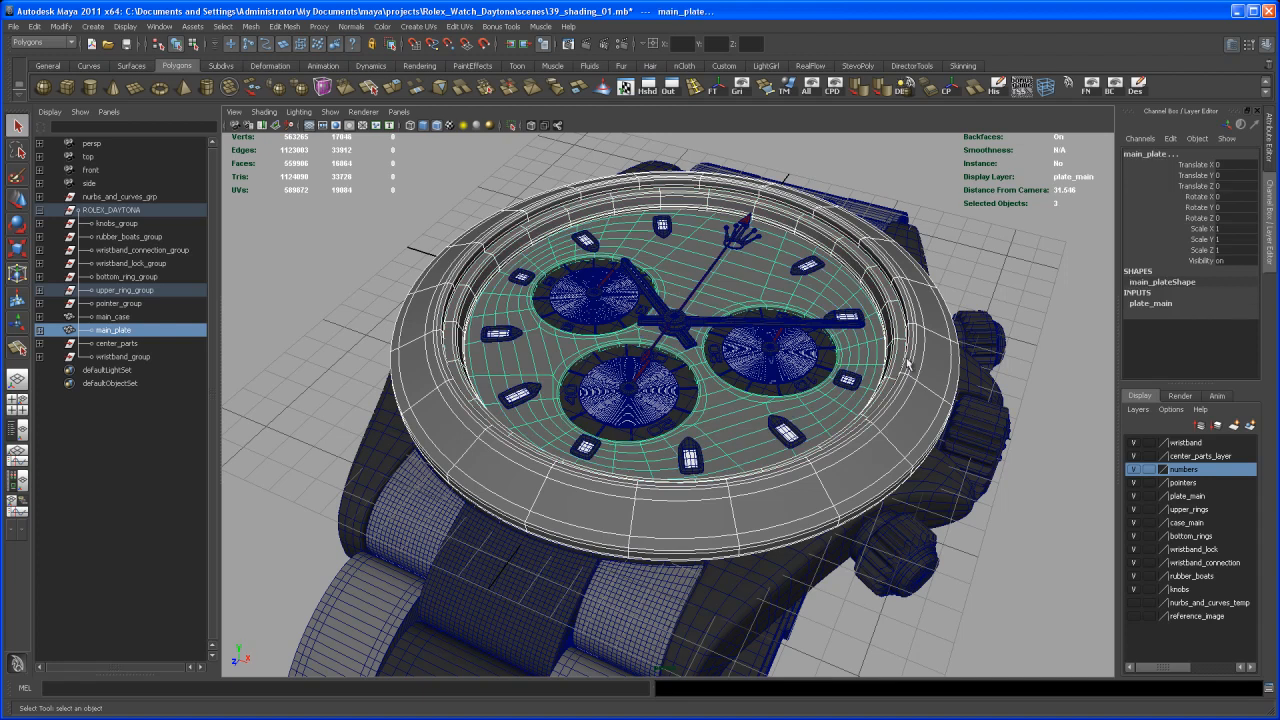
pyautogui.click(989, 272)
pyautogui.keyDown('alt'); pyautogui.moveTo(978, 293); pyautogui.dragTo(837, 401); pyautogui.keyUp('alt')
pyautogui.keyDown('alt'); pyautogui.moveTo(837, 401); pyautogui.dragTo(830, 470, button='right'); pyautogui.keyUp('alt')
pyautogui.keyDown('alt'); pyautogui.moveTo(830, 470); pyautogui.dragTo(843, 486); pyautogui.keyUp('alt')
pyautogui.keyDown('alt'); pyautogui.moveTo(843, 486); pyautogui.dragTo(837, 512, button='middle'); pyautogui.keyUp('alt')
pyautogui.keyDown('alt'); pyautogui.moveTo(812, 483); pyautogui.dragTo(823, 506, button='right'); pyautogui.keyUp('alt')
pyautogui.keyDown('alt'); pyautogui.moveTo(823, 506); pyautogui.dragTo(835, 502); pyautogui.keyUp('alt')
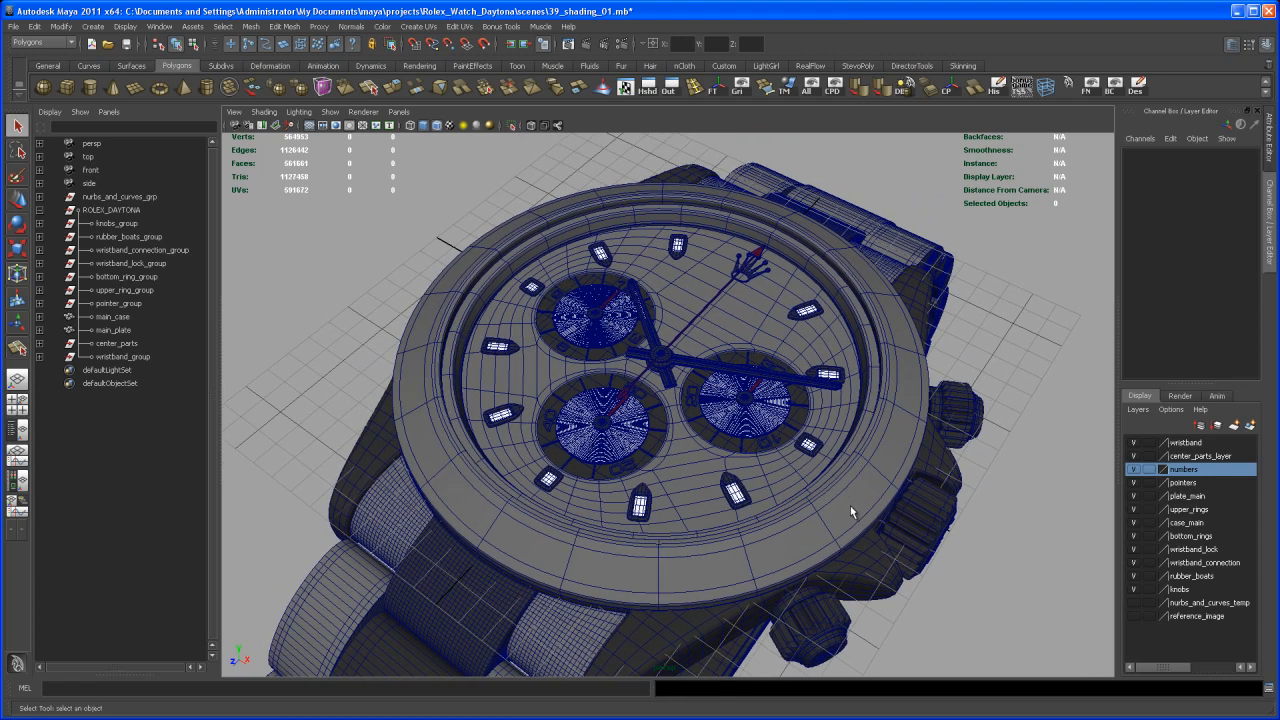